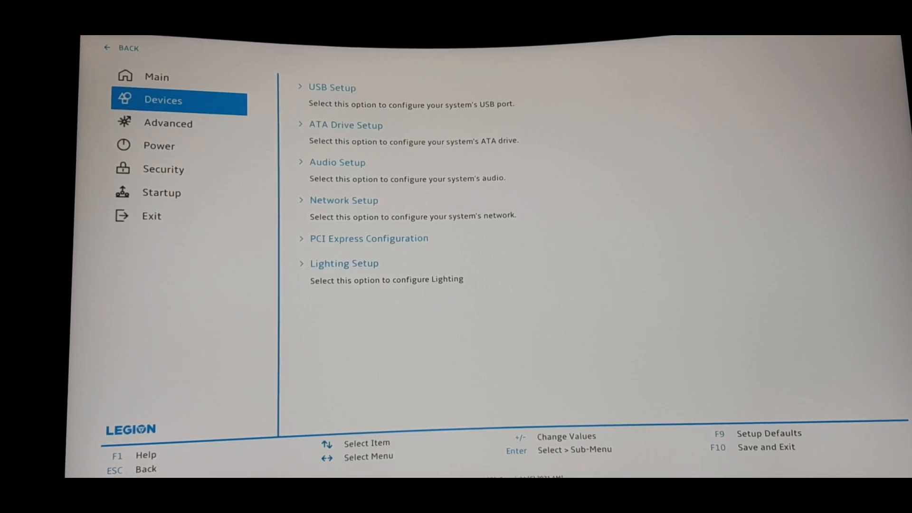
Step: Go to Advanced > CPU Setup and check that Intel Virtualization Technology shows Enabled
{"action": "key", "text": "Down"}
{"action": "key", "text": "Right"}
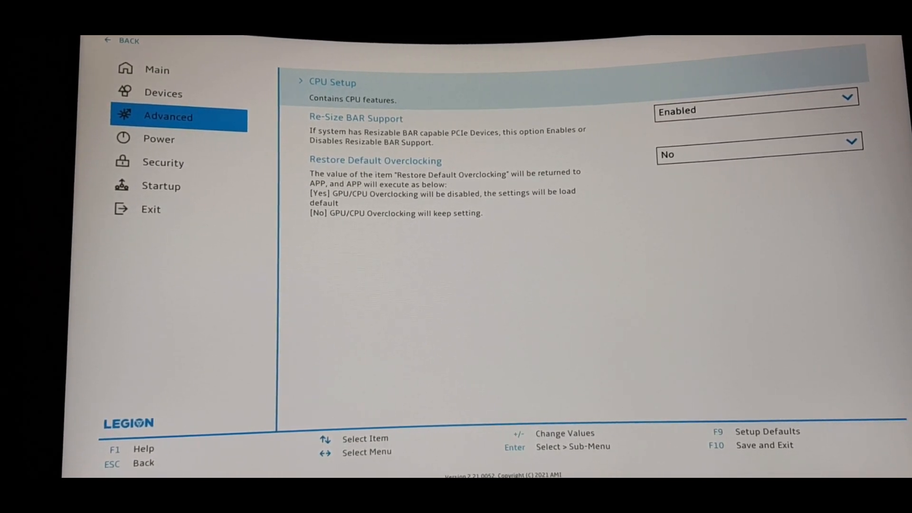
{"action": "key", "text": "Return"}
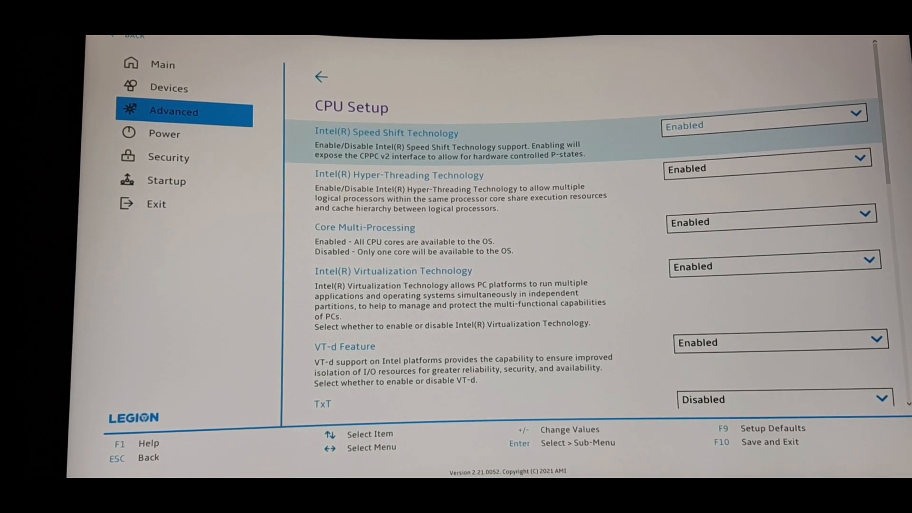
{"action": "key", "text": "Down"}
{"action": "key", "text": "Down"}
{"action": "key", "text": "Down"}
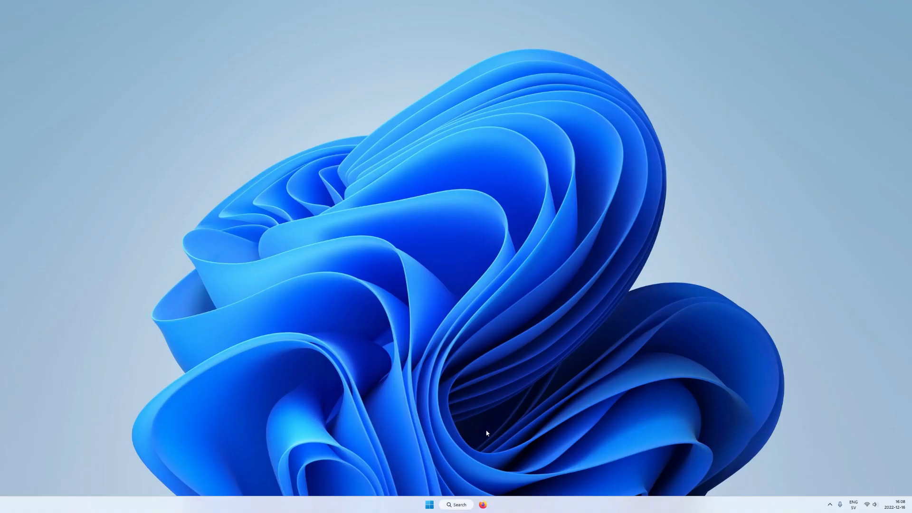
Step: Run winver to confirm Windows 11 Pro version 22H2, then close About Windows
{"action": "left_click", "coordinate": [457, 505]}
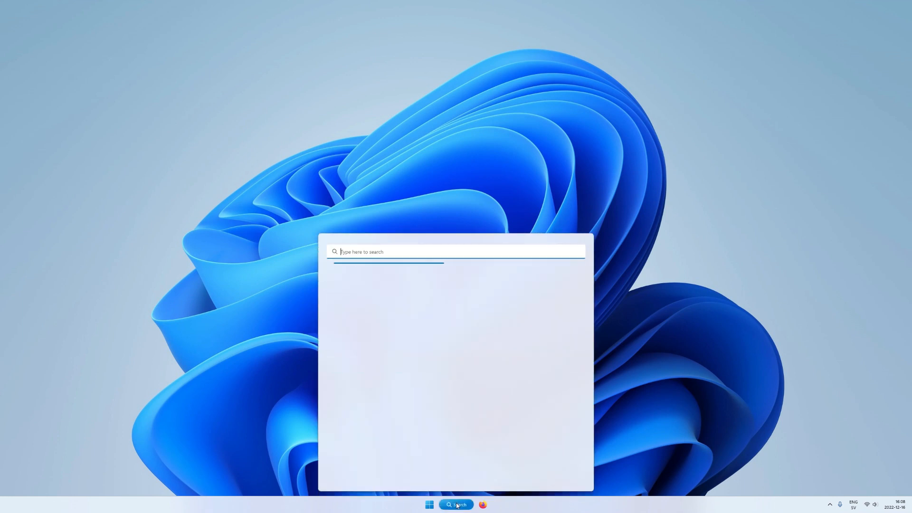
{"action": "type", "text": "winver"}
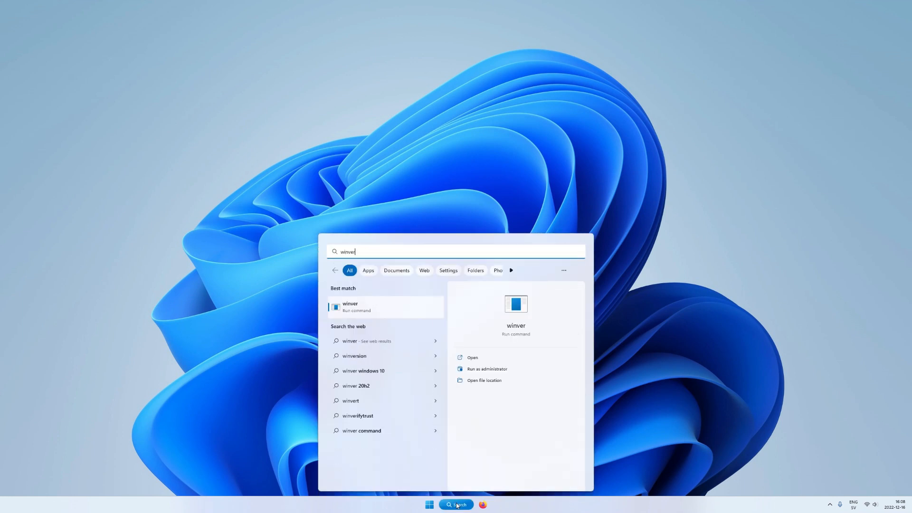
{"action": "key", "text": "Return"}
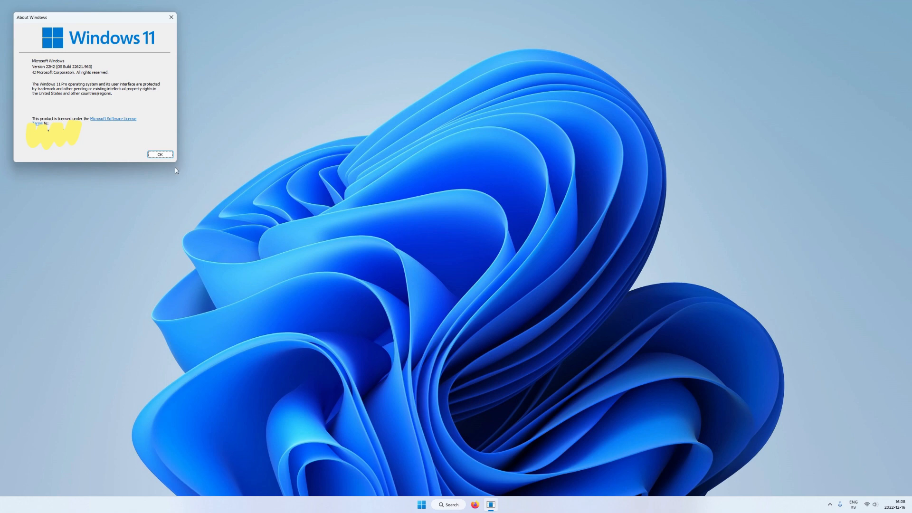
{"action": "key", "text": "Return"}
Step: Open Settings and go to the System > About page
{"action": "right_click", "coordinate": [429, 504]}
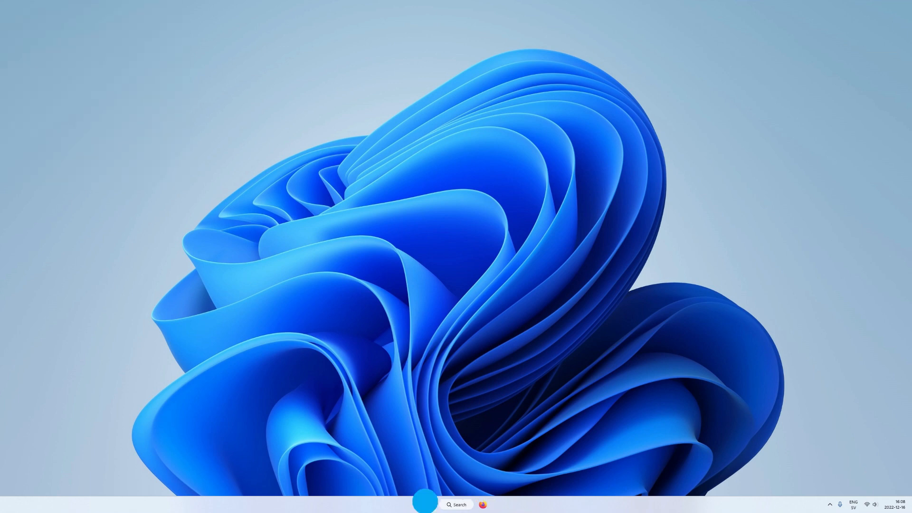
{"action": "left_click", "coordinate": [421, 431]}
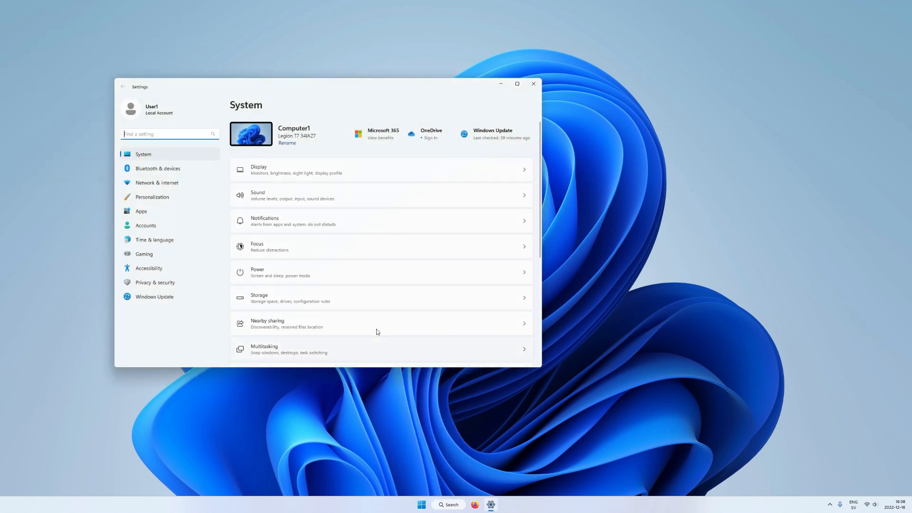
{"action": "scroll", "coordinate": [369, 310], "scroll_direction": "down", "scroll_amount": 5}
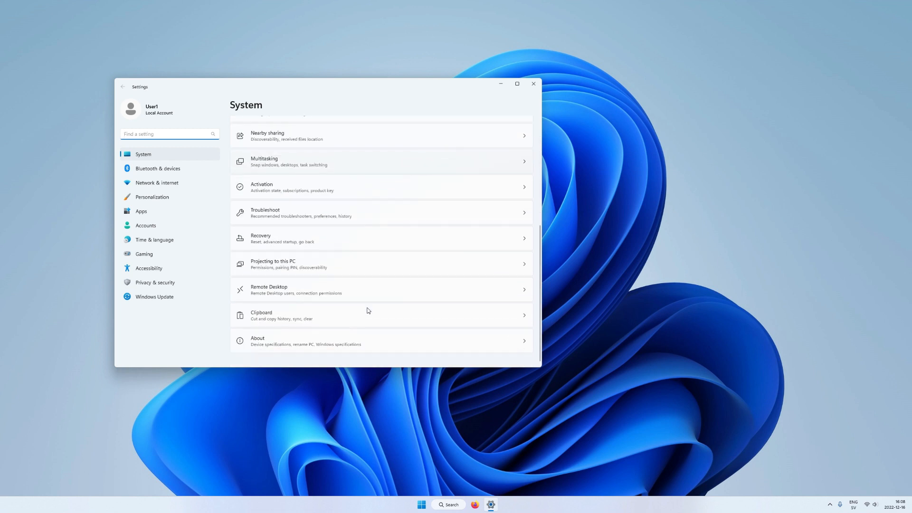
{"action": "left_click", "coordinate": [296, 342]}
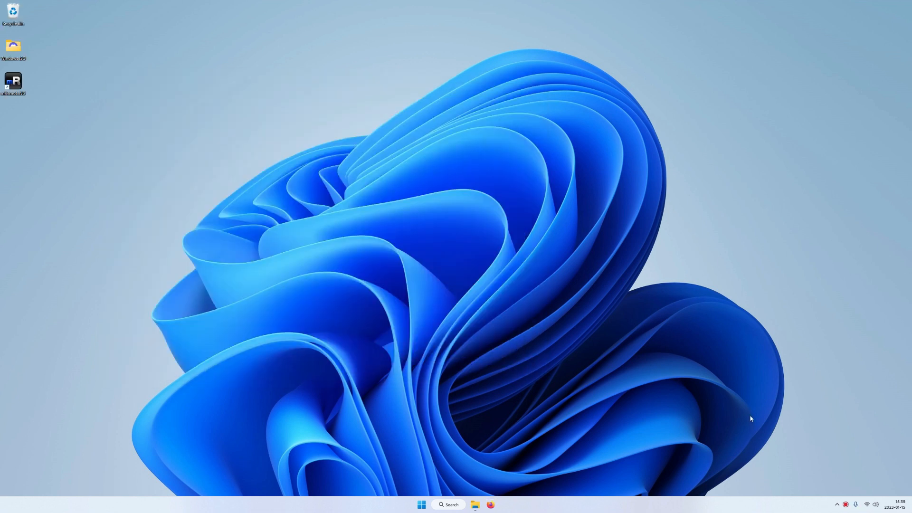
Step: Open Control Panel's Windows Features and tick Hyper-V to enable it
{"action": "left_click", "coordinate": [455, 507]}
{"action": "type", "text": "con"}
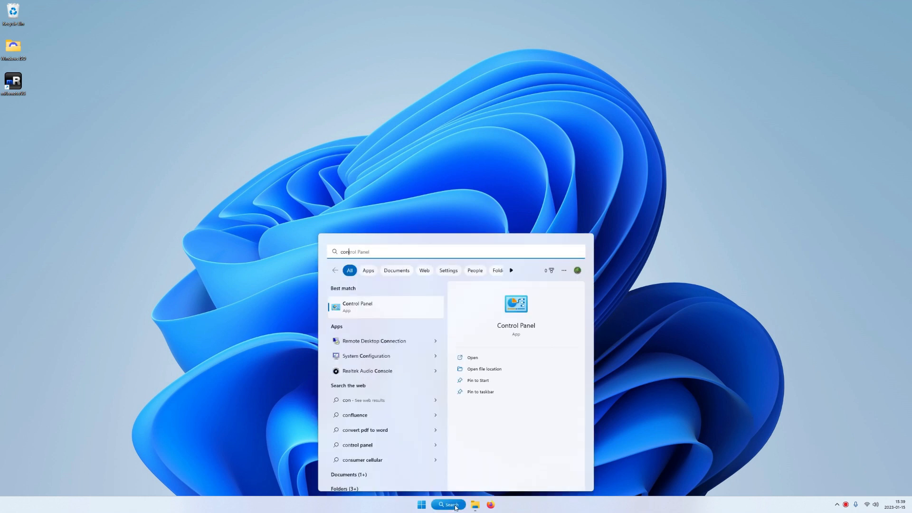
{"action": "type", "text": "troll panel"}
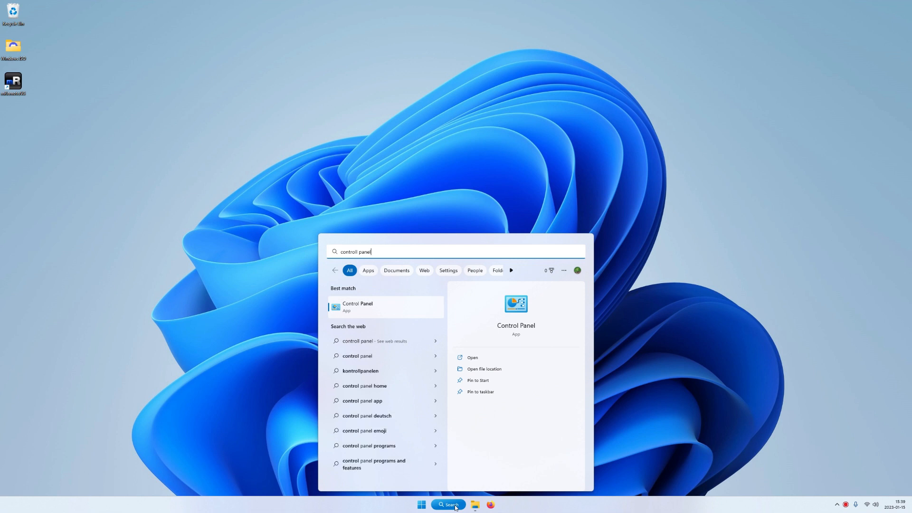
{"action": "left_click", "coordinate": [396, 304]}
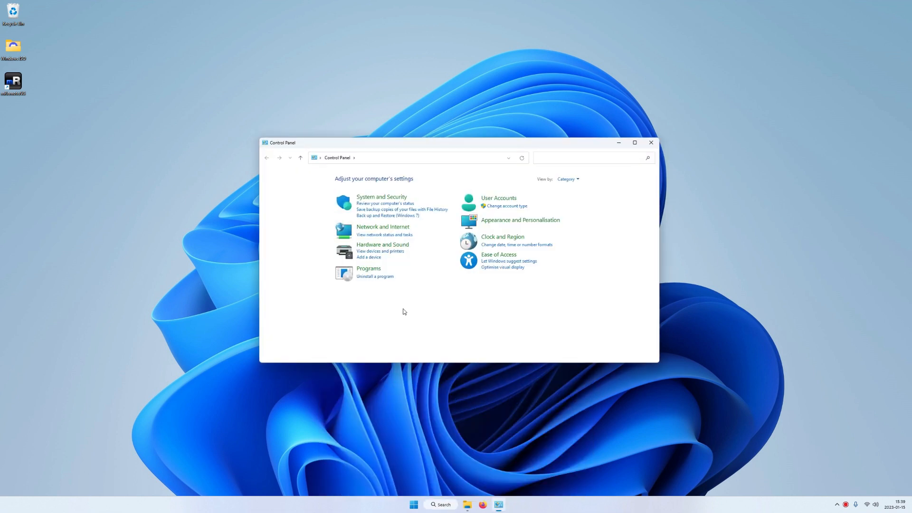
{"action": "left_click", "coordinate": [381, 282]}
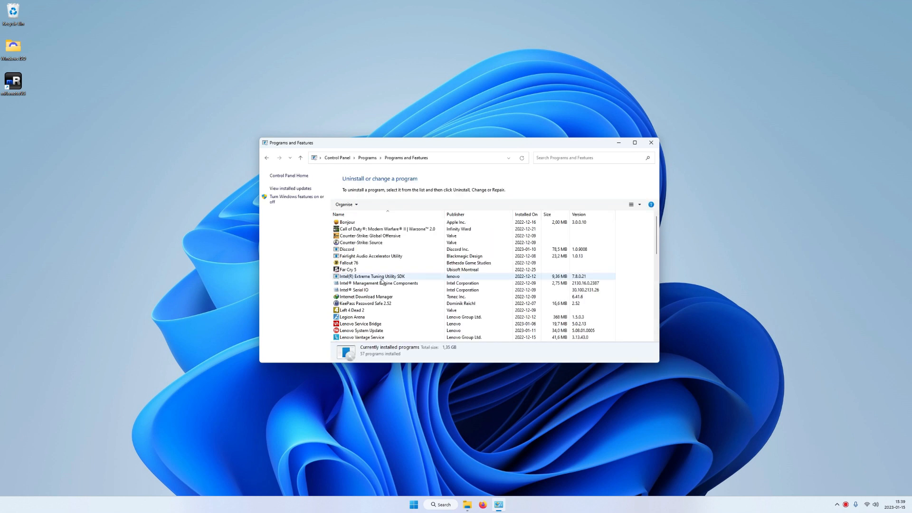
{"action": "left_click", "coordinate": [275, 204]}
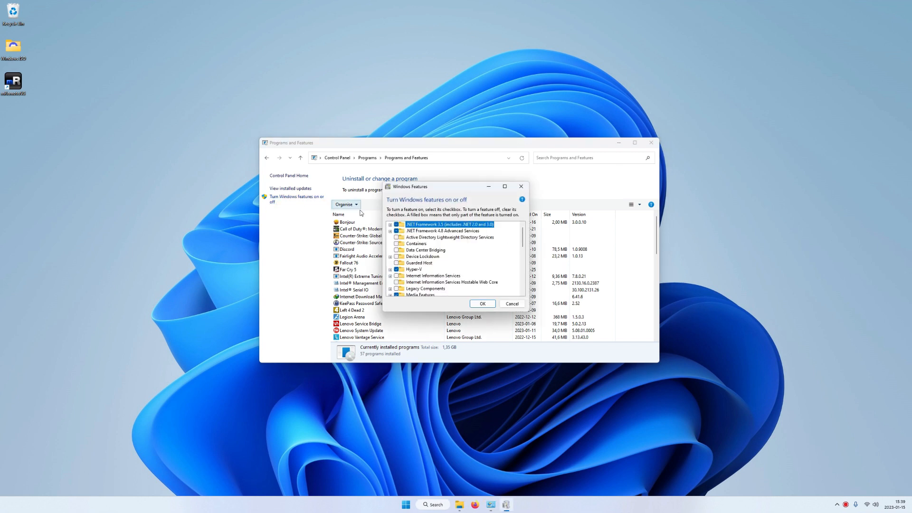
{"action": "left_click", "coordinate": [413, 269]}
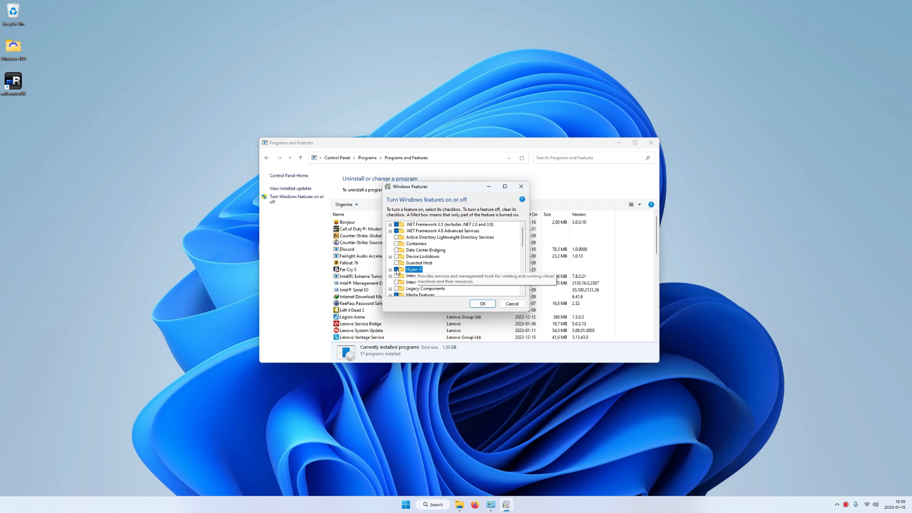
{"action": "left_click", "coordinate": [650, 142]}
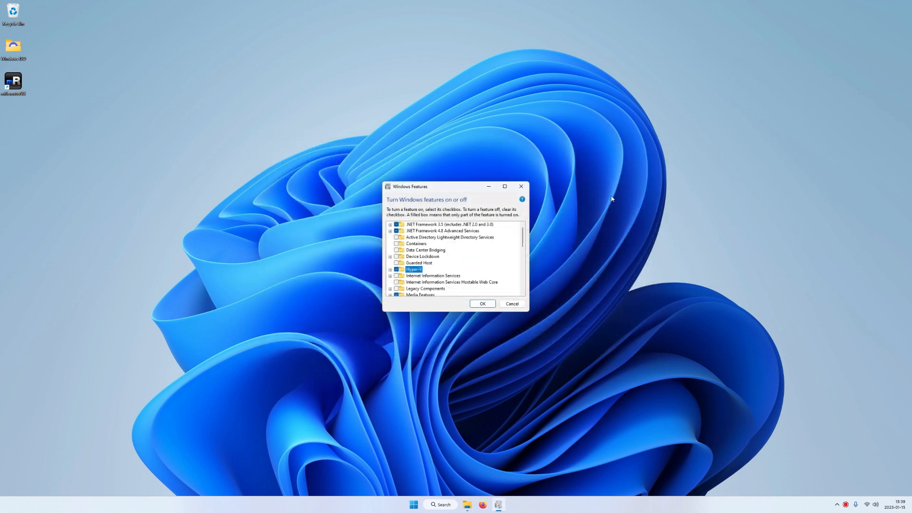
{"action": "left_click", "coordinate": [483, 304]}
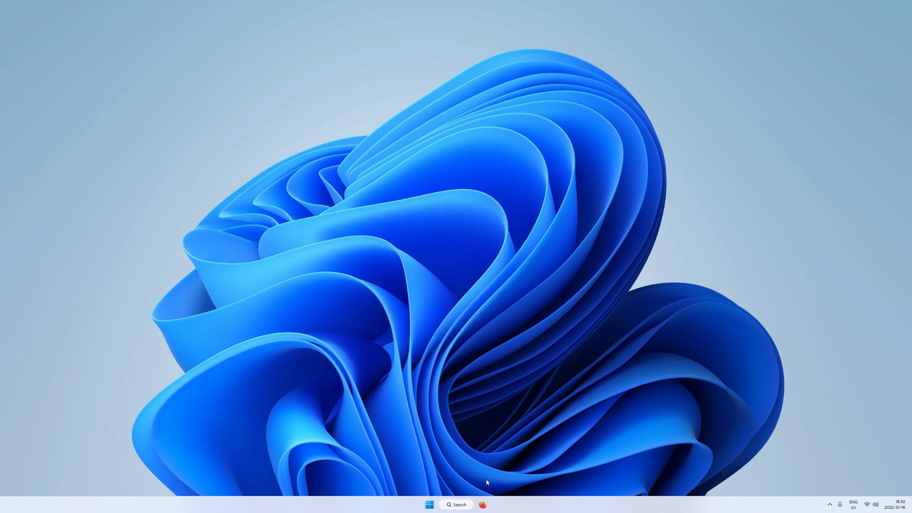
Step: Search the web for 'windows 10 download' and open Microsoft's download page
{"action": "type", "text": "windows"}
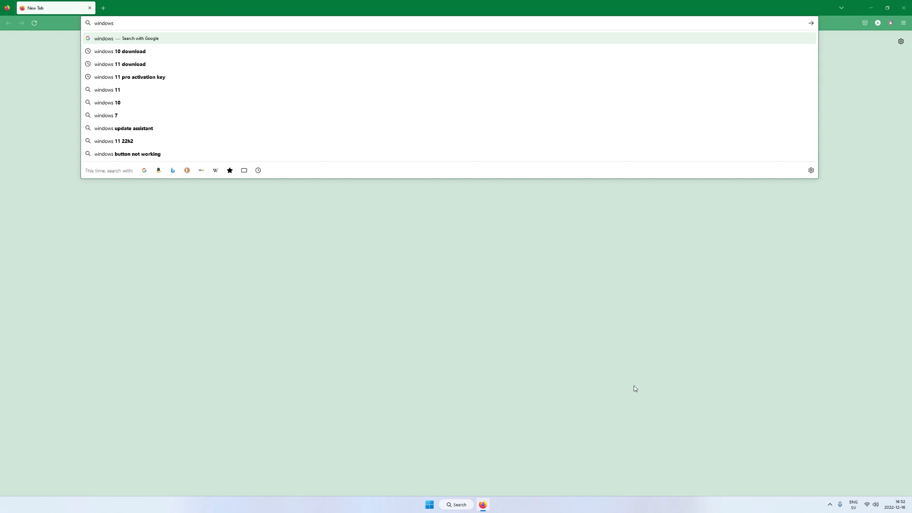
{"action": "type", "text": " 10 donwlo"}
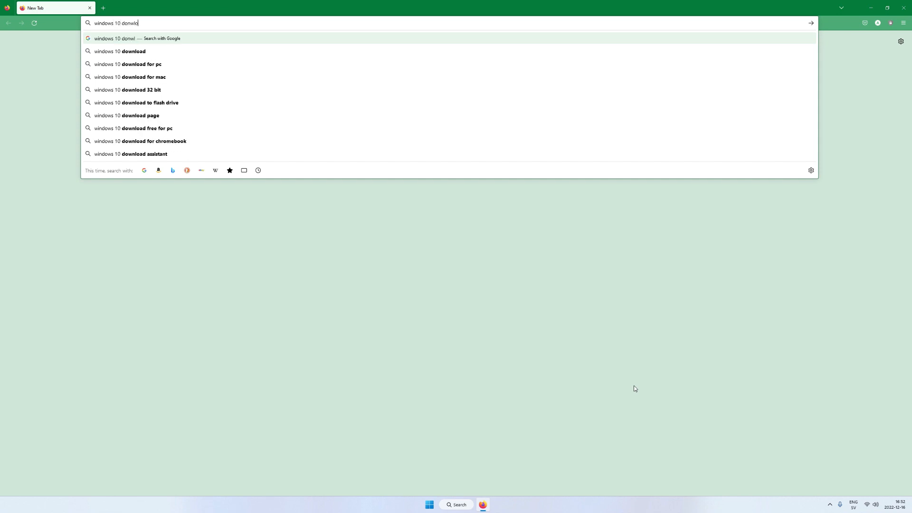
{"action": "key", "text": "Down"}
{"action": "key", "text": "Down"}
{"action": "key", "text": "Up"}
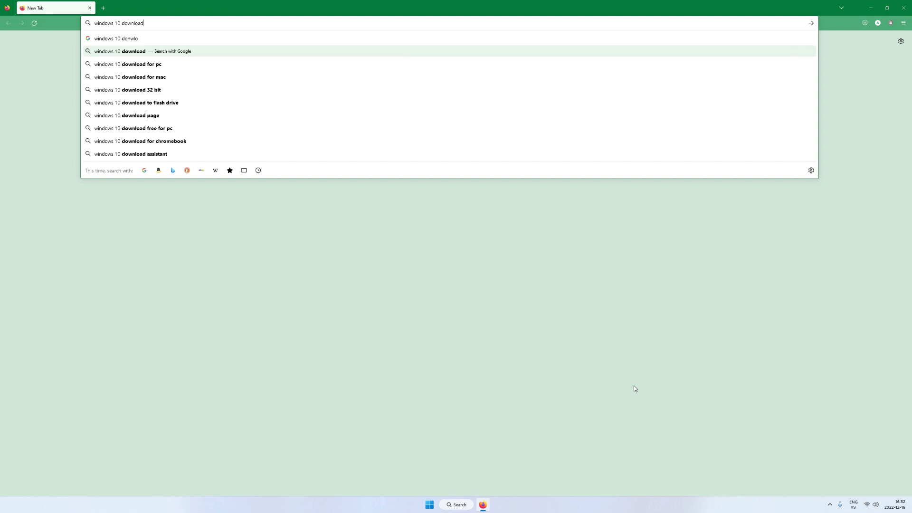
{"action": "key", "text": "Return"}
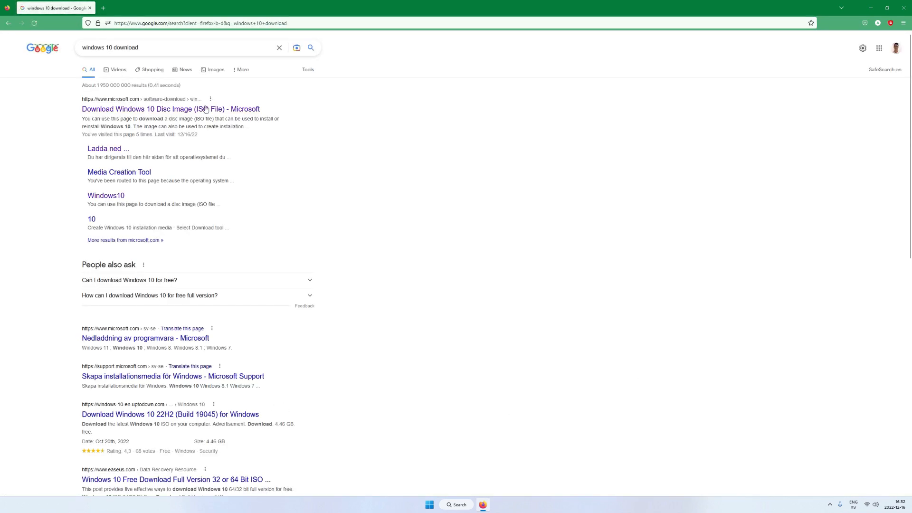
{"action": "left_click", "coordinate": [135, 108]}
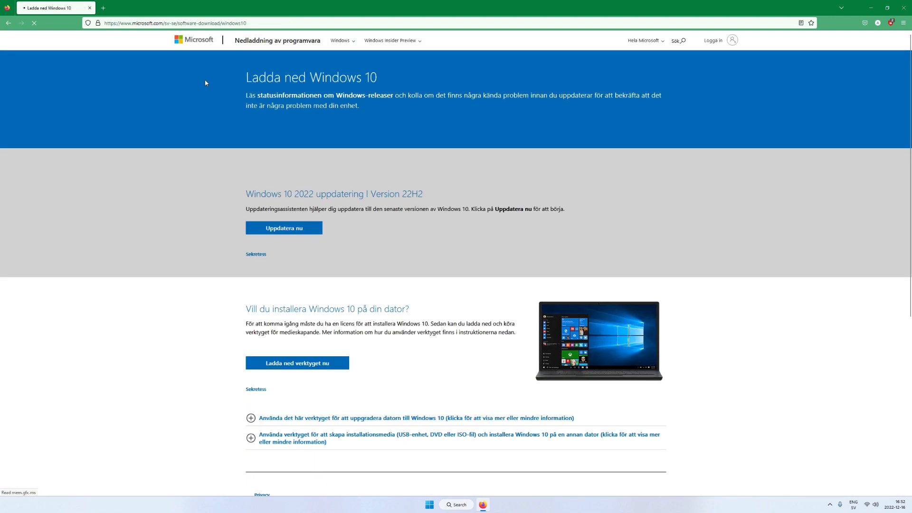
Step: Switch the page URL from sv-se to en-gb, then download and run MediaCreationTool22H2.exe
{"action": "left_click_drag", "start_coordinate": [173, 23], "coordinate": [176, 23]}
{"action": "type", "text": "en-gb"}
{"action": "key", "text": "Return"}
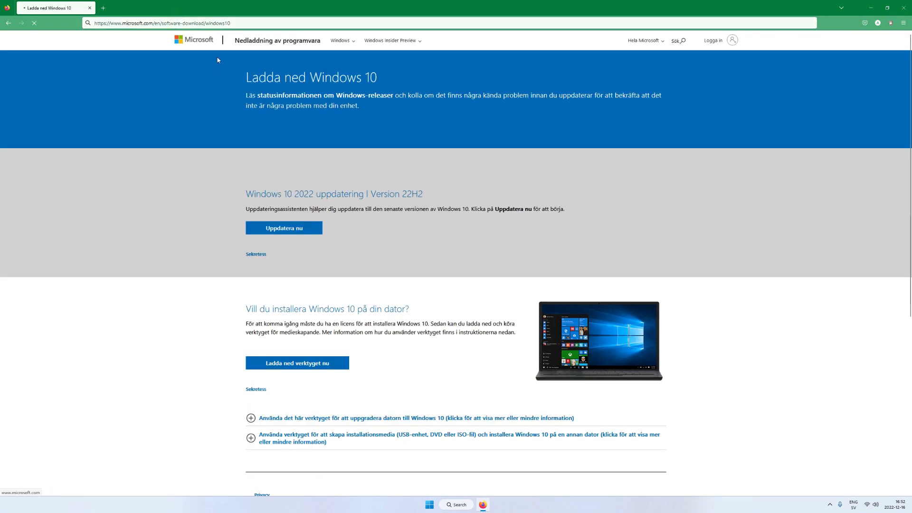
{"action": "scroll", "coordinate": [412, 311], "scroll_direction": "down", "scroll_amount": 1}
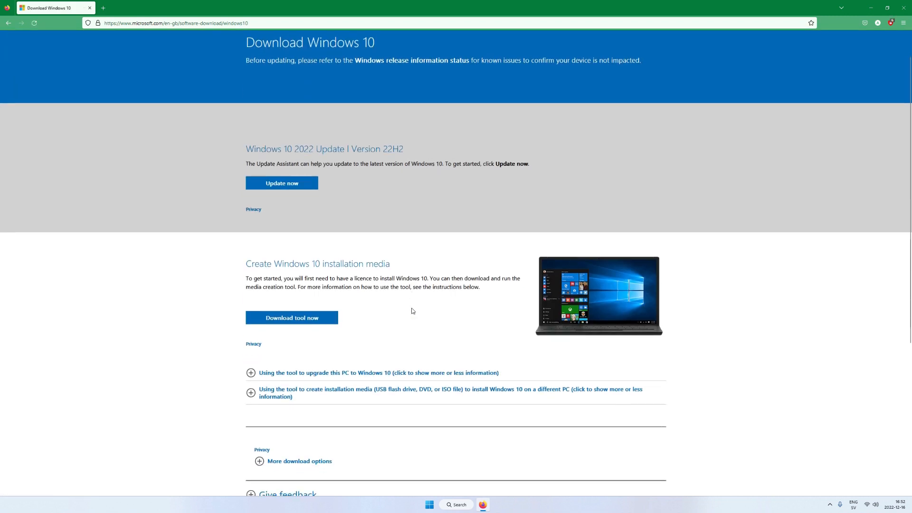
{"action": "left_click", "coordinate": [311, 317]}
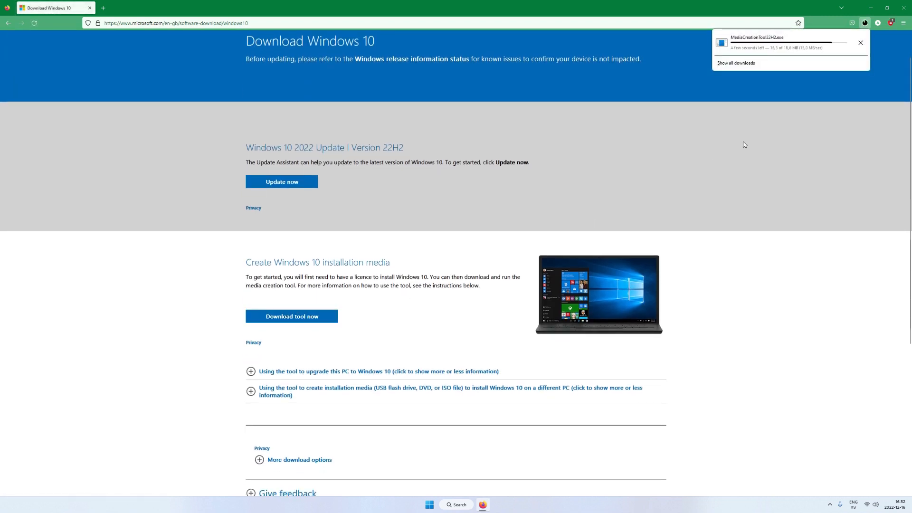
{"action": "left_click", "coordinate": [756, 43]}
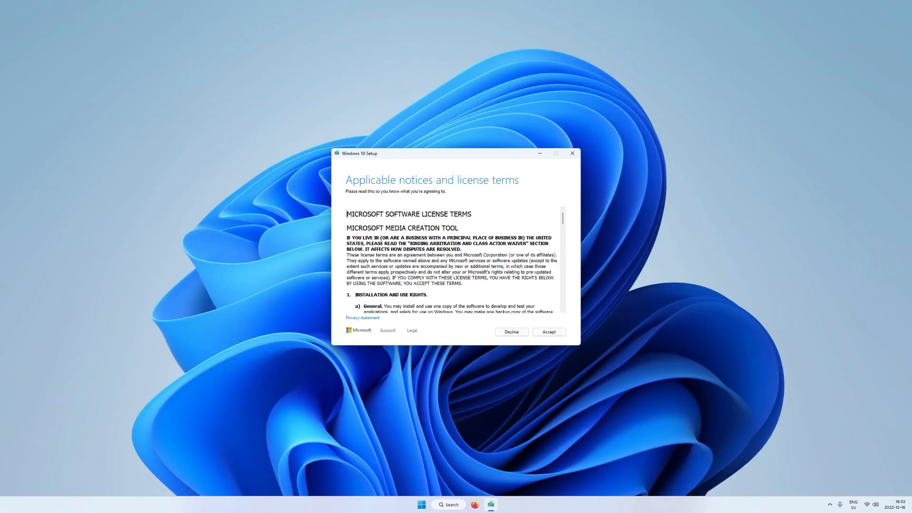
Step: Accept the license, choose media for another PC, and select ISO file as the media
{"action": "left_click", "coordinate": [549, 332]}
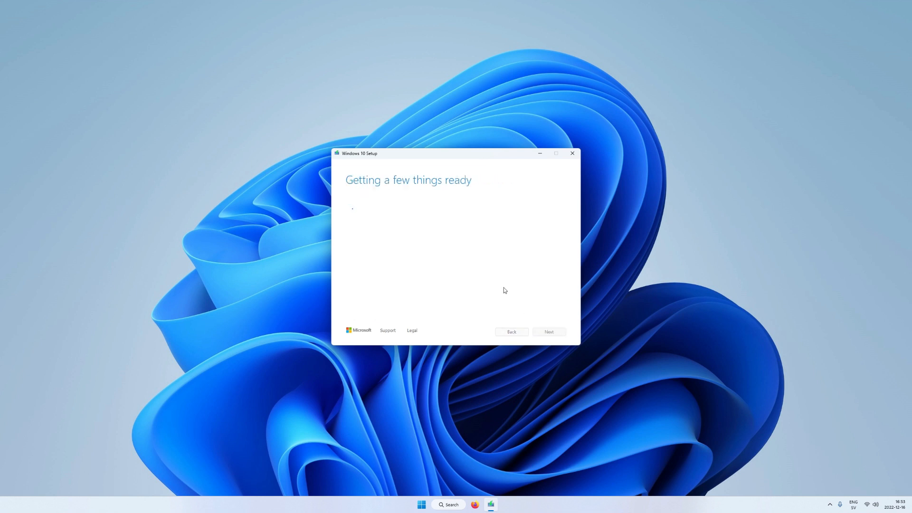
{"action": "left_click", "coordinate": [375, 216]}
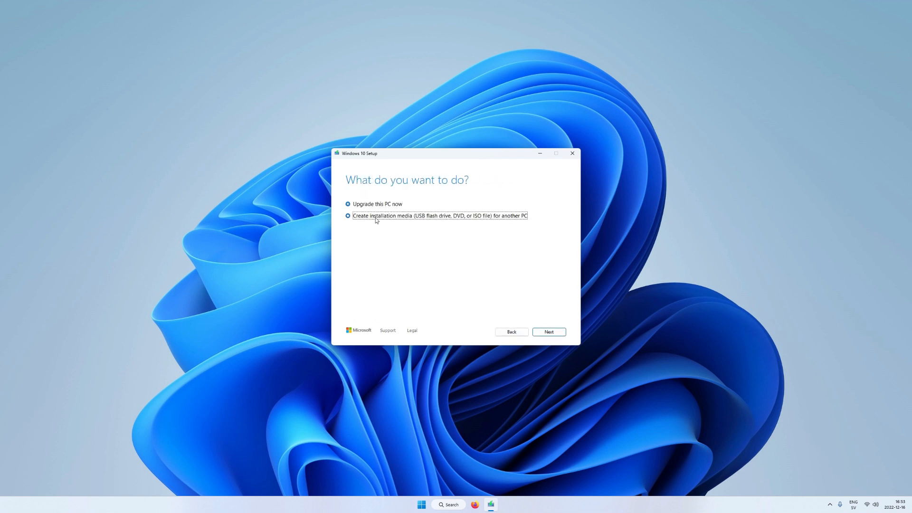
{"action": "left_click", "coordinate": [550, 332]}
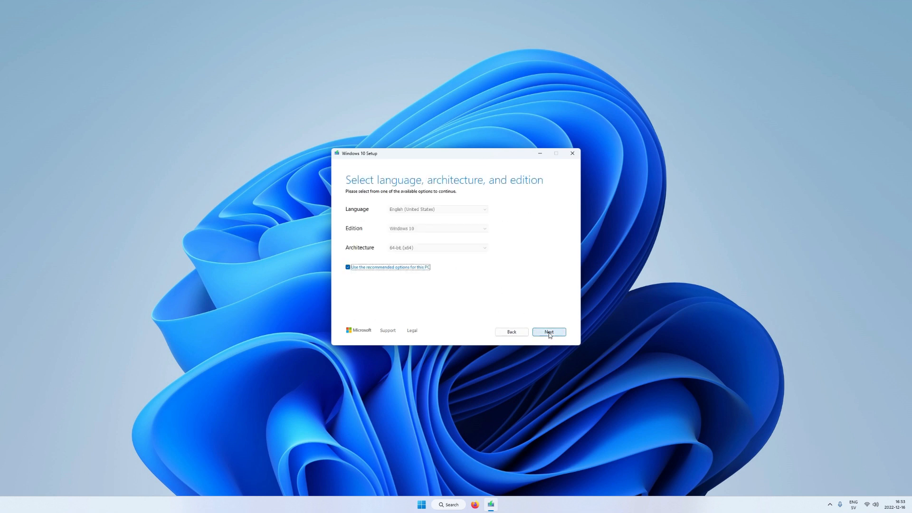
{"action": "left_click", "coordinate": [348, 268]}
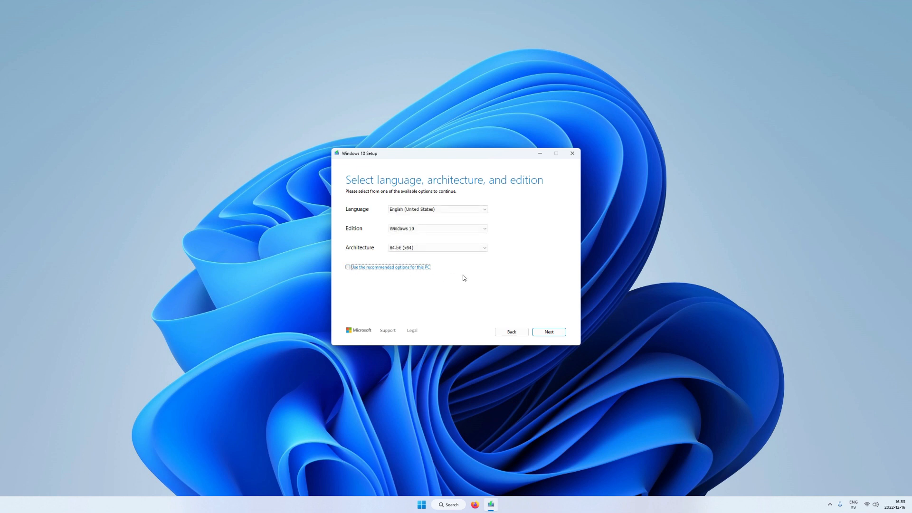
{"action": "left_click", "coordinate": [549, 332]}
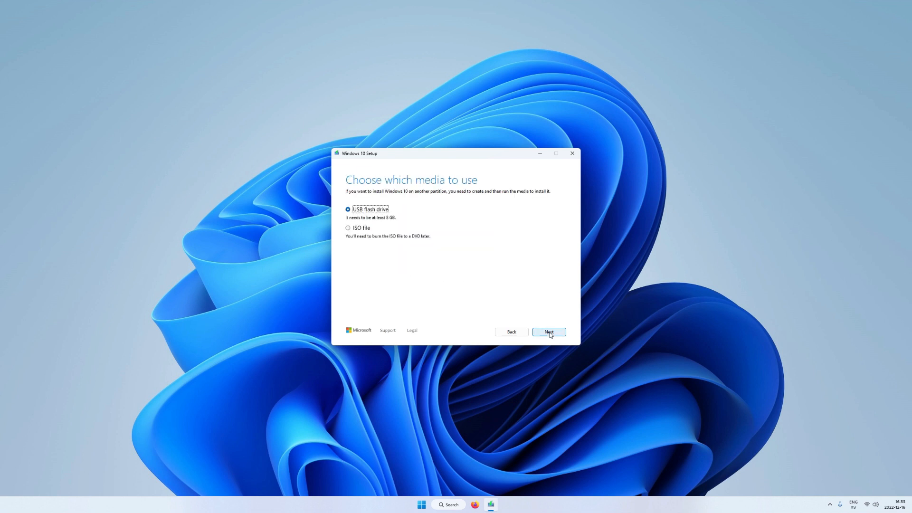
{"action": "left_click", "coordinate": [348, 228]}
{"action": "left_click", "coordinate": [549, 332]}
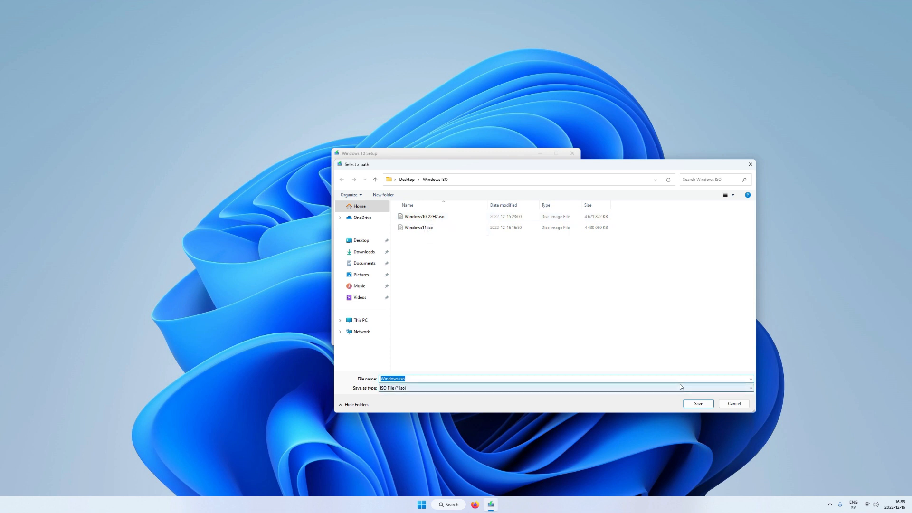
Step: Cancel the ISO save dialog and quit Windows 10 Setup
{"action": "left_click", "coordinate": [734, 404]}
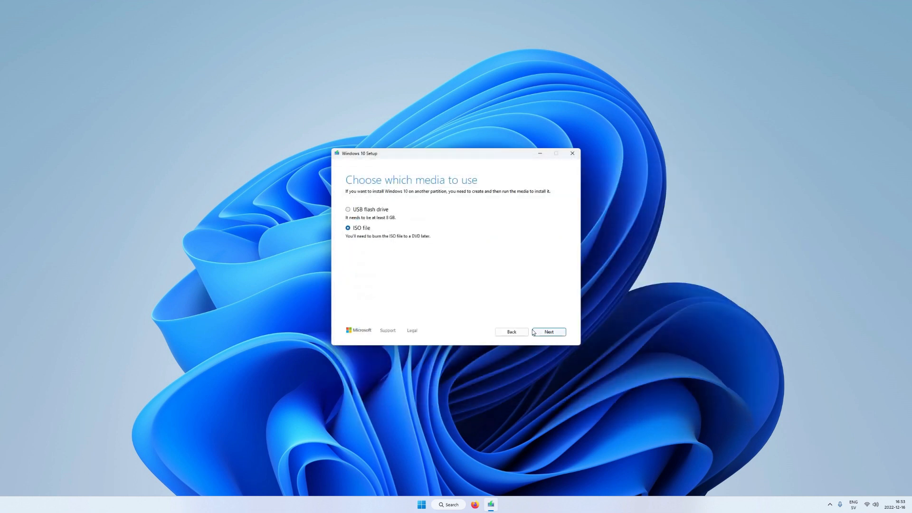
{"action": "left_click", "coordinate": [572, 153]}
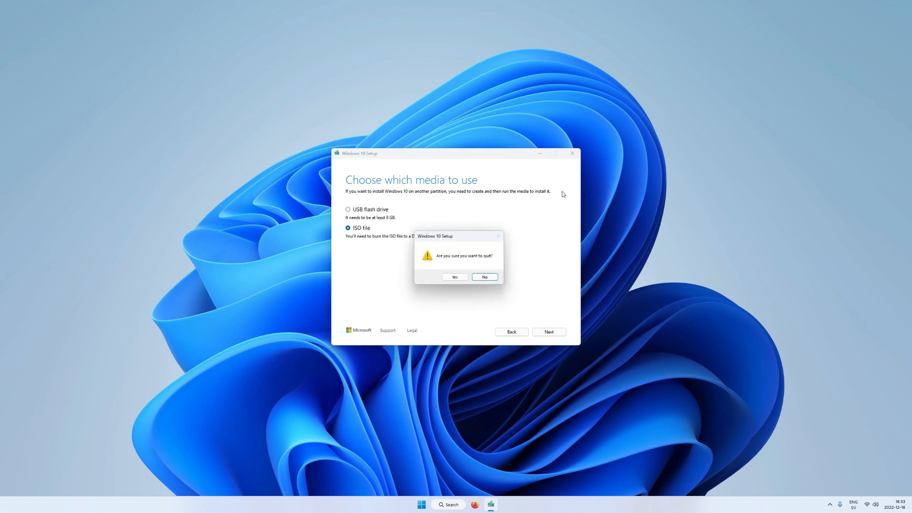
{"action": "left_click", "coordinate": [454, 278]}
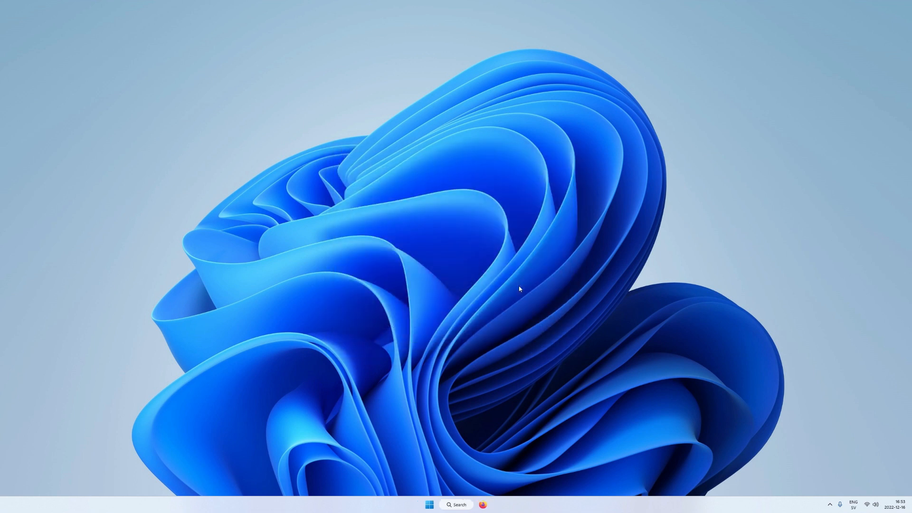
Step: Search 'windows 11 download' in Firefox and download the Windows 11 media creation tool
{"action": "left_click", "coordinate": [482, 507]}
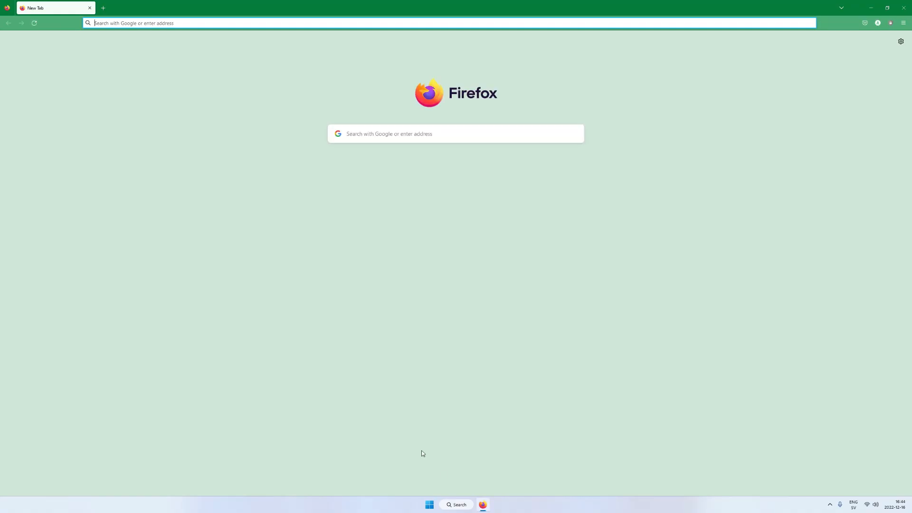
{"action": "type", "text": "windows "}
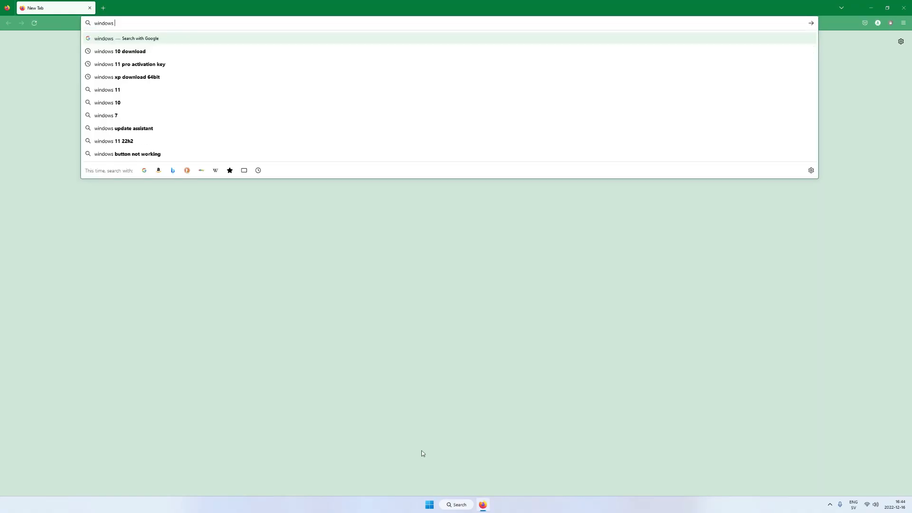
{"action": "type", "text": "11 dow"}
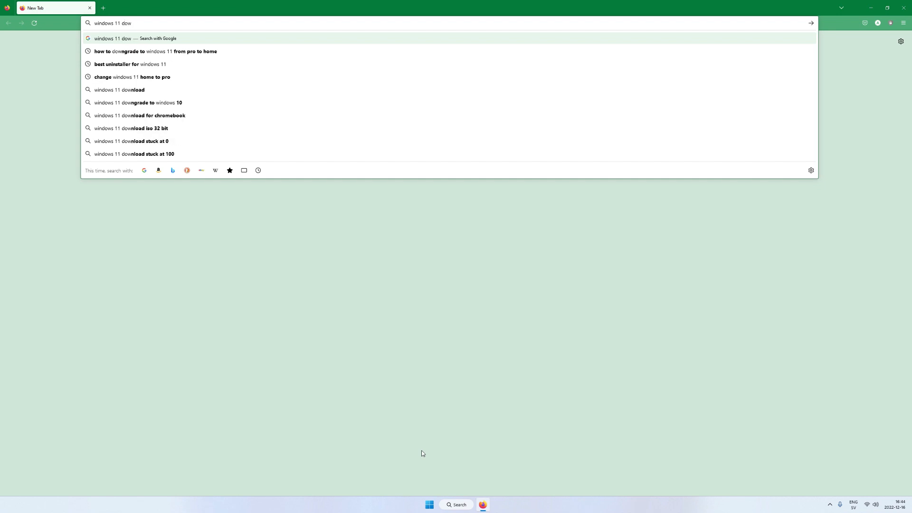
{"action": "type", "text": "nload"}
{"action": "key", "text": "Return"}
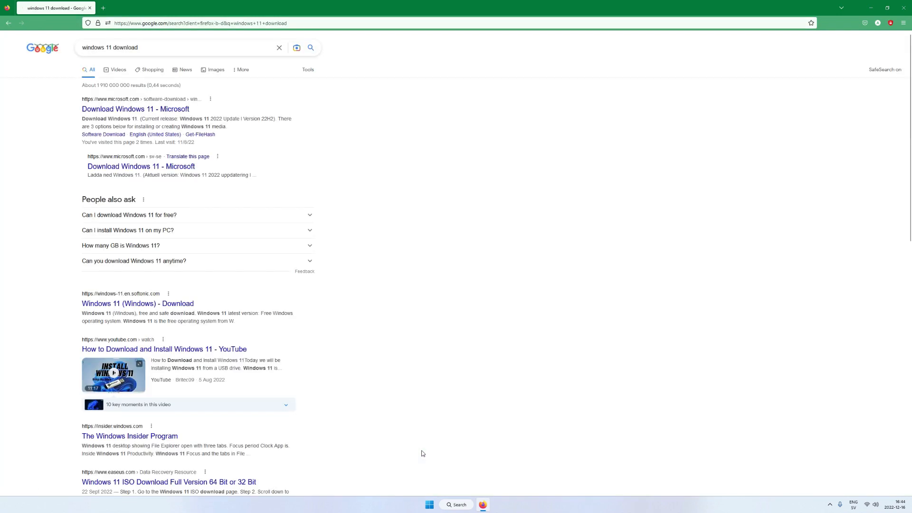
{"action": "left_click", "coordinate": [119, 105]}
{"action": "scroll", "coordinate": [456, 257], "scroll_direction": "down", "scroll_amount": 3}
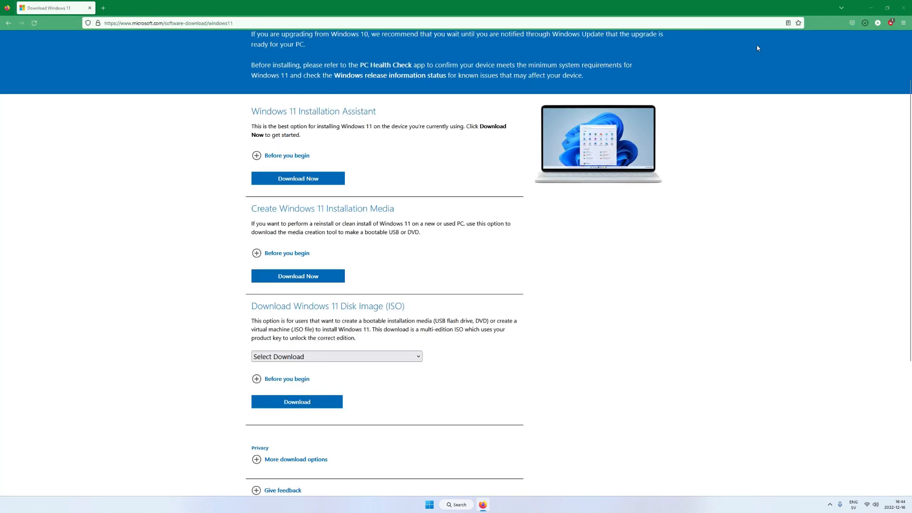
{"action": "left_click", "coordinate": [298, 276]}
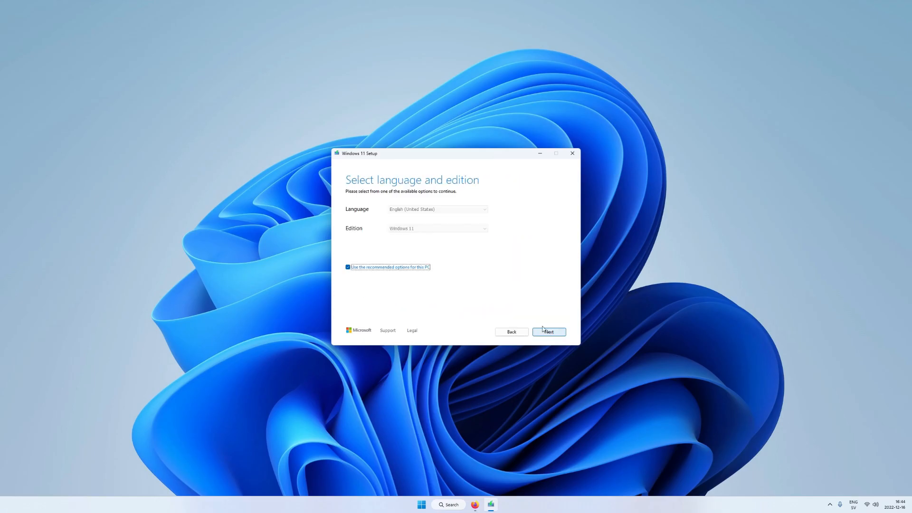
Step: Choose ISO output, name it Windows11.iso in the Windows ISO folder, and save
{"action": "left_click", "coordinate": [550, 331]}
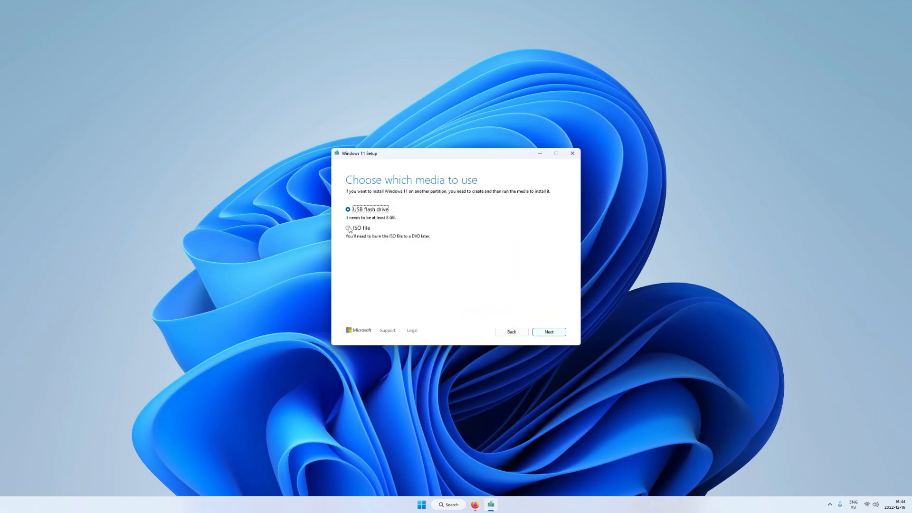
{"action": "left_click", "coordinate": [549, 331]}
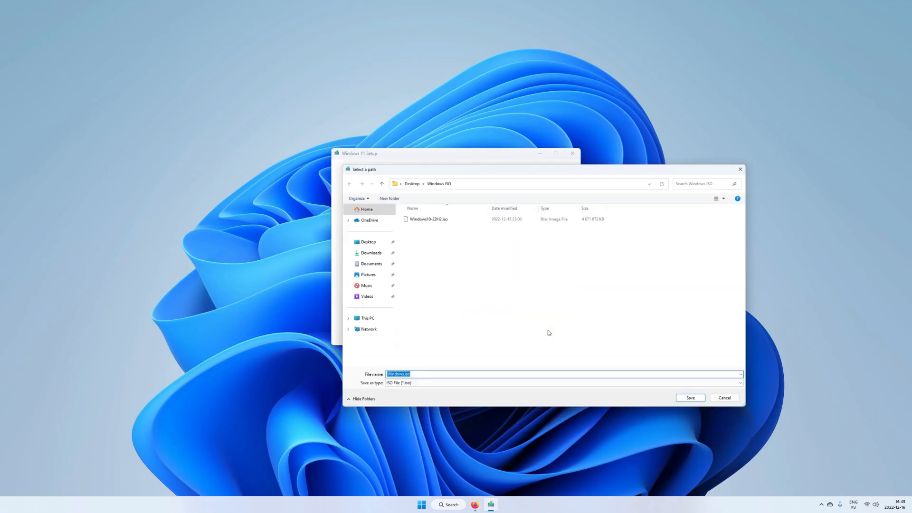
{"action": "left_click", "coordinate": [402, 377]}
{"action": "type", "text": "11.iso"}
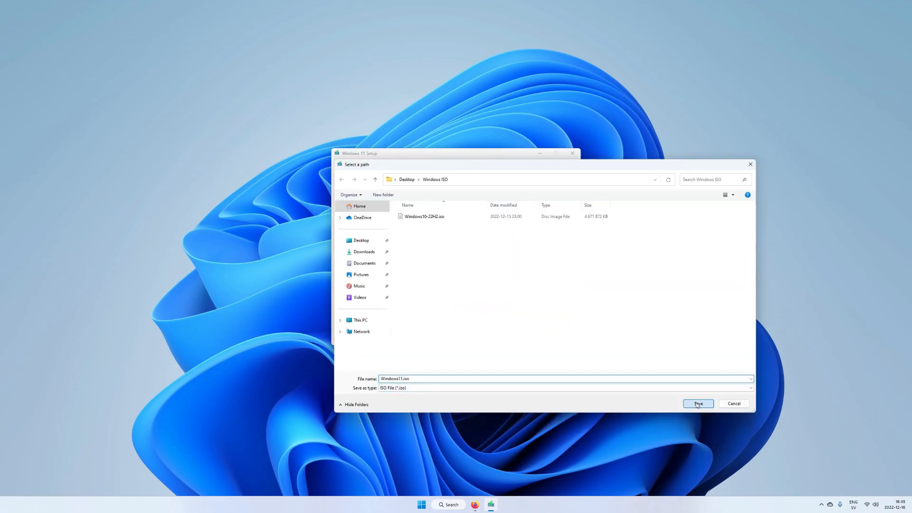
{"action": "left_click", "coordinate": [697, 402]}
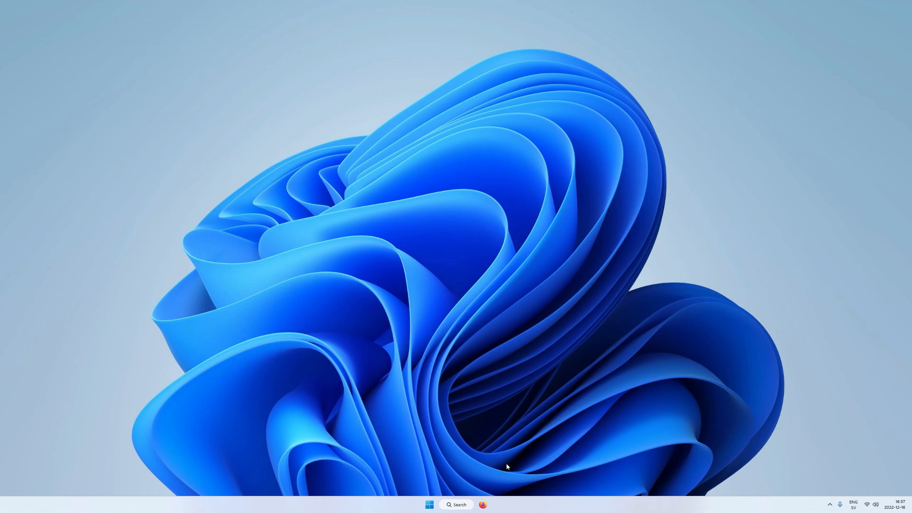
Step: Search 'windows server 2022 download' and open the Evaluation Center's ISO trial registration form
{"action": "left_click", "coordinate": [482, 504]}
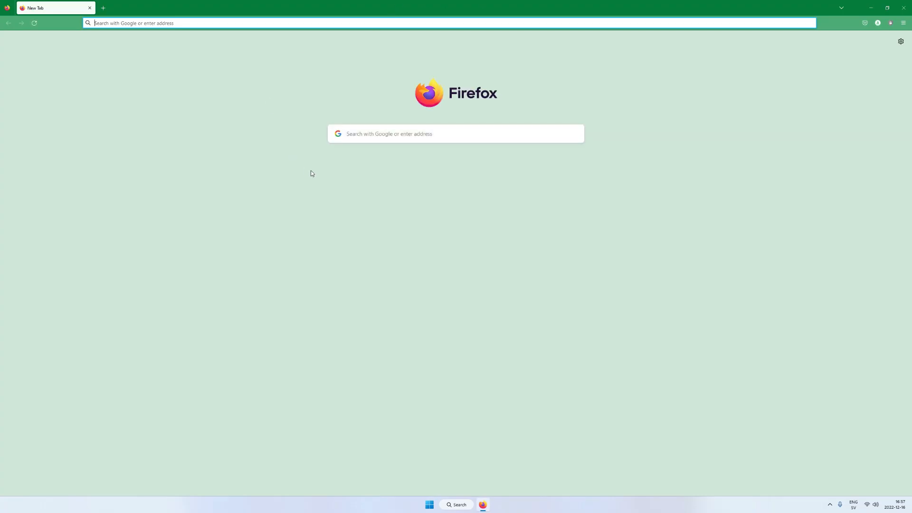
{"action": "type", "text": "windows ser"}
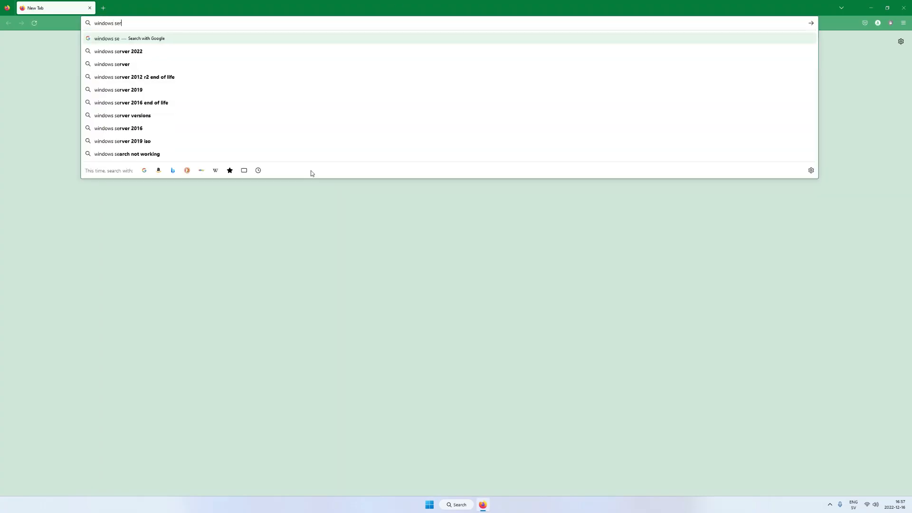
{"action": "type", "text": "ver 2022"}
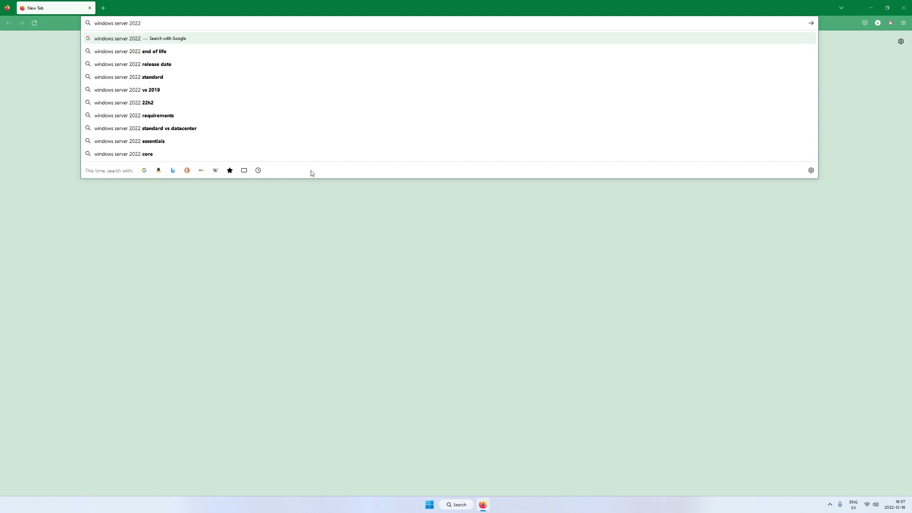
{"action": "type", "text": " do"}
{"action": "key", "text": "Down"}
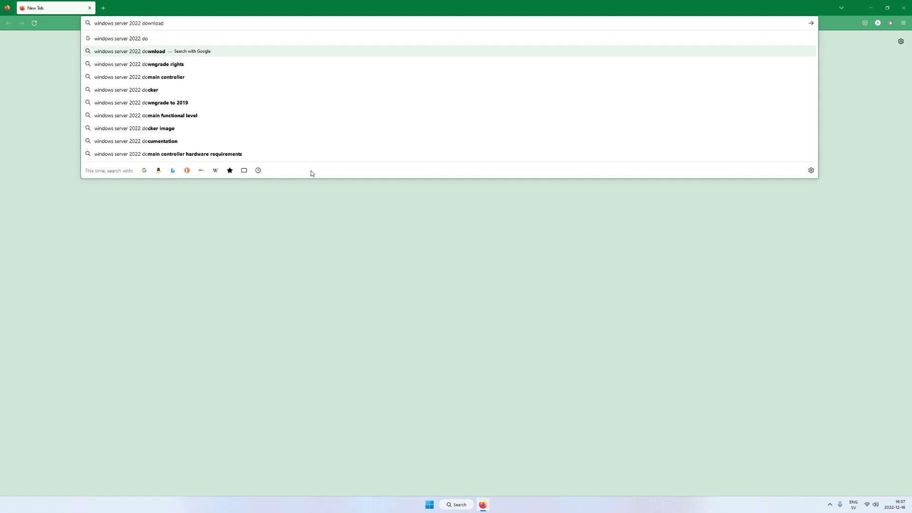
{"action": "key", "text": "Return"}
{"action": "left_click", "coordinate": [161, 109]}
{"action": "left_click", "coordinate": [395, 247]}
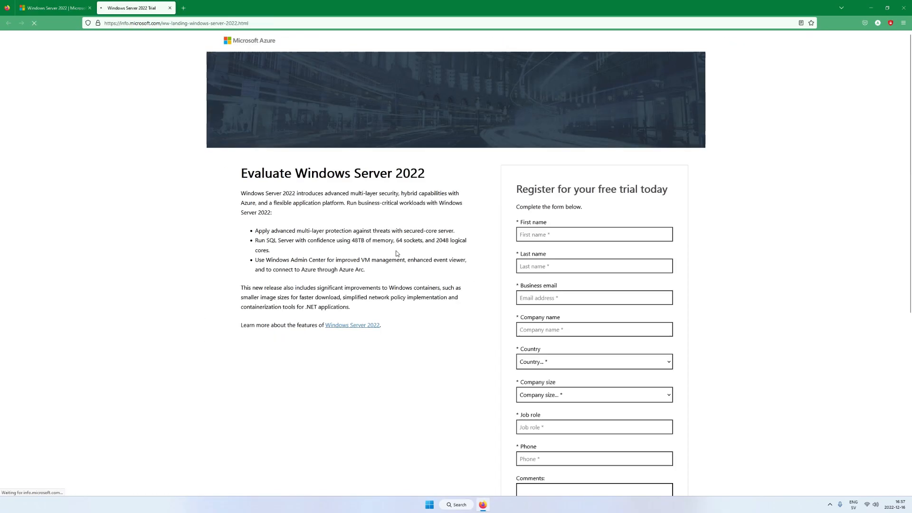
Step: Enter the registrant's first and last name, e-mail address and company name
{"action": "type", "text": "Alex"}
{"action": "key", "text": "Tab"}
{"action": "type", "text": "Example"}
{"action": "key", "text": "Tab"}
{"action": "key", "text": "Tab"}
{"action": "type", "text": "non"}
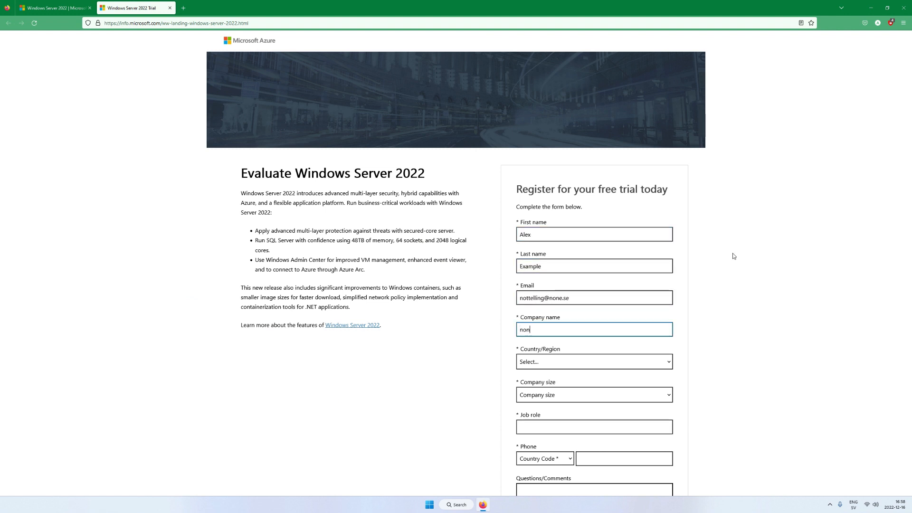
{"action": "type", "text": "e"}
Step: Fill the remaining fields (Sweden, 1, It), set phone code Sweden, and download the Server 2022 ISO
{"action": "key", "text": "Tab"}
{"action": "type", "text": "Sweden"}
{"action": "key", "text": "Tab"}
{"action": "type", "text": "1"}
{"action": "key", "text": "Tab"}
{"action": "type", "text": "It"}
{"action": "key", "text": "Tab"}
{"action": "key", "text": "Tab"}
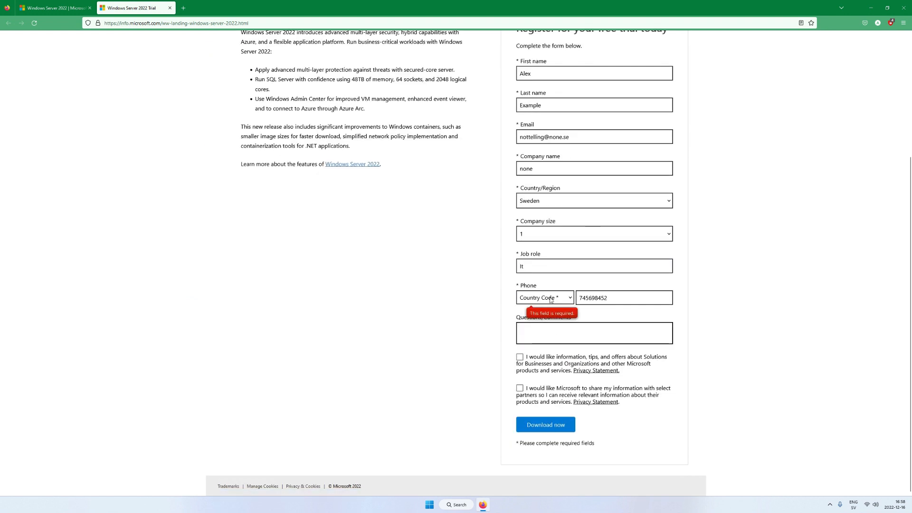
{"action": "type", "text": "Sweden (+46"}
{"action": "left_click", "coordinate": [546, 425]}
{"action": "left_click", "coordinate": [318, 167]}
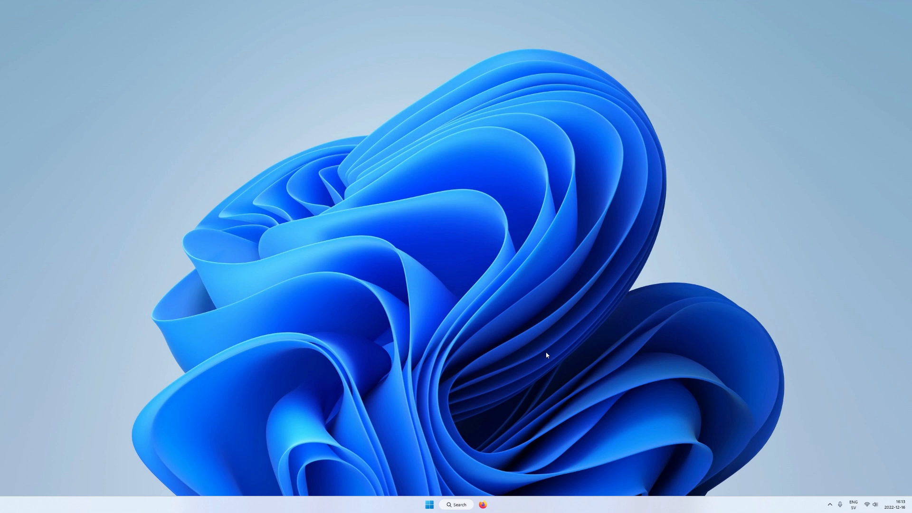
Step: Search hyper-v from Start, pin Hyper-V Manager to Start and launch it
{"action": "key", "text": "super"}
{"action": "type", "text": "h"}
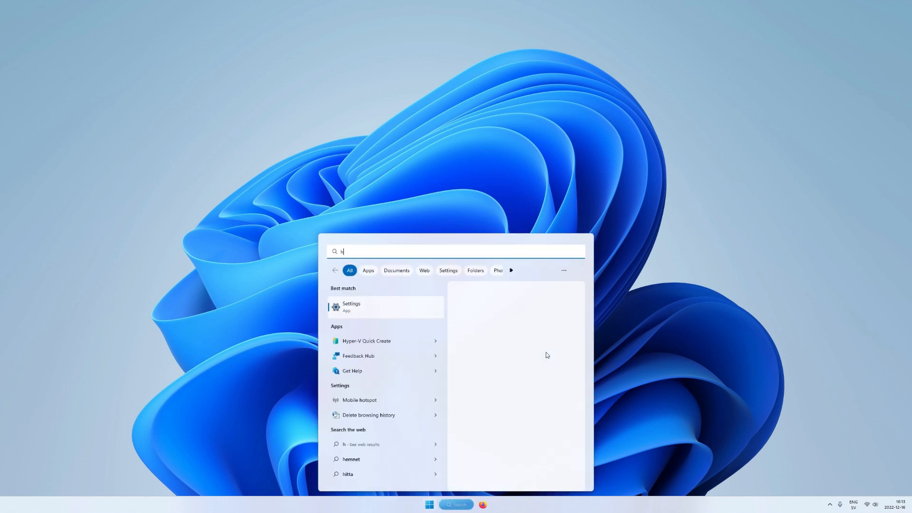
{"action": "type", "text": "yper-v"}
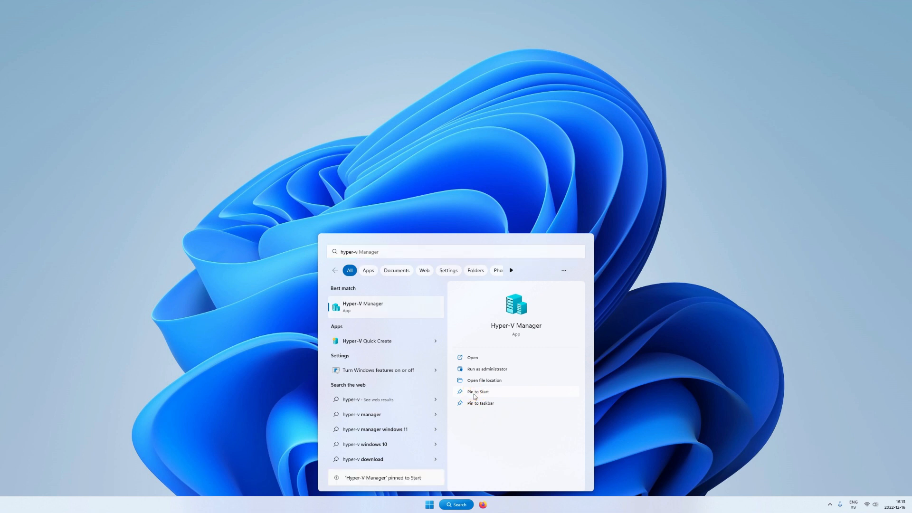
{"action": "left_click", "coordinate": [379, 312]}
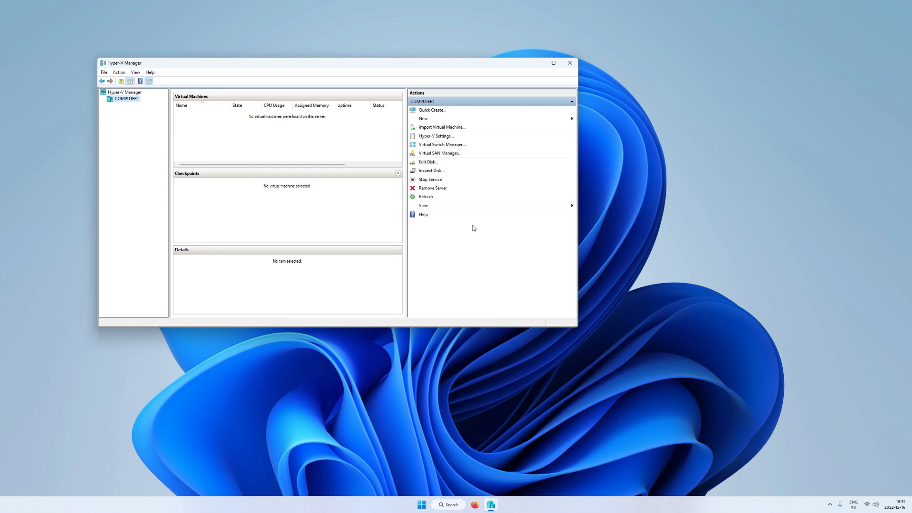
Step: Create a new external virtual switch named External_Network with the note 'For VMs'
{"action": "left_click", "coordinate": [443, 146]}
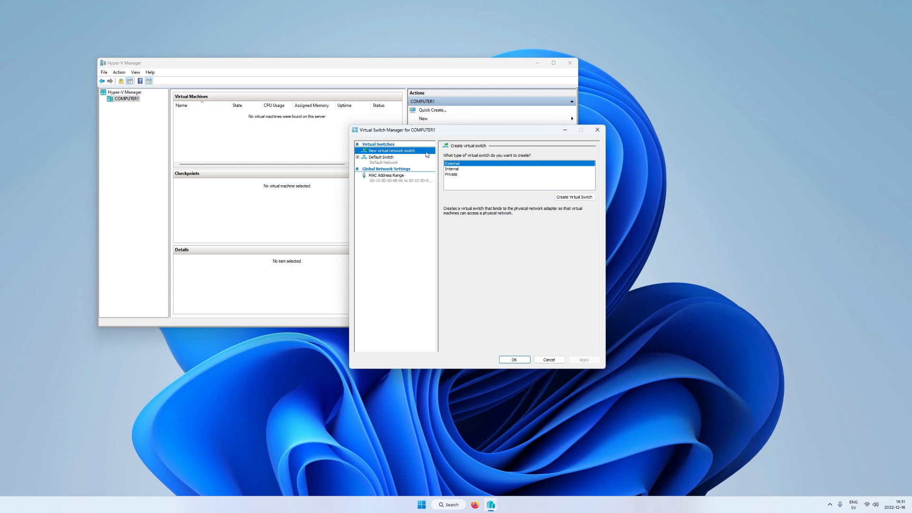
{"action": "left_click", "coordinate": [557, 197]}
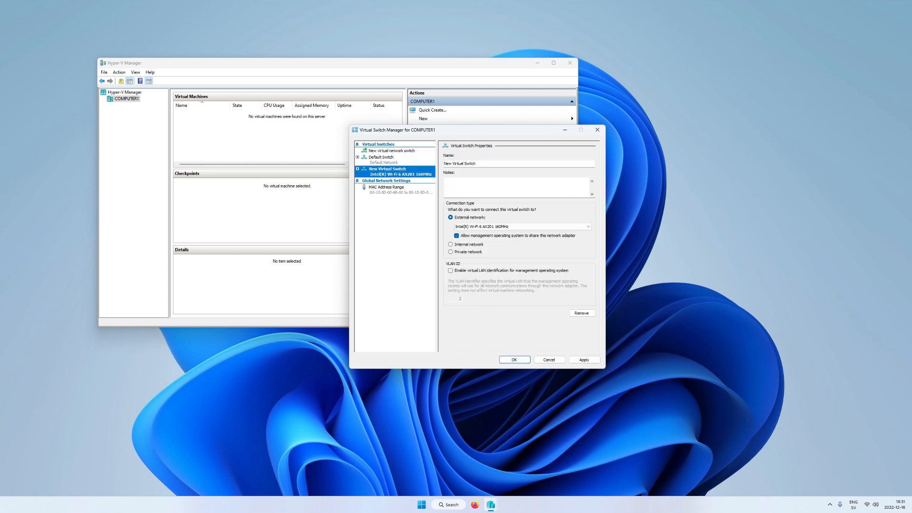
{"action": "left_click", "coordinate": [486, 166]}
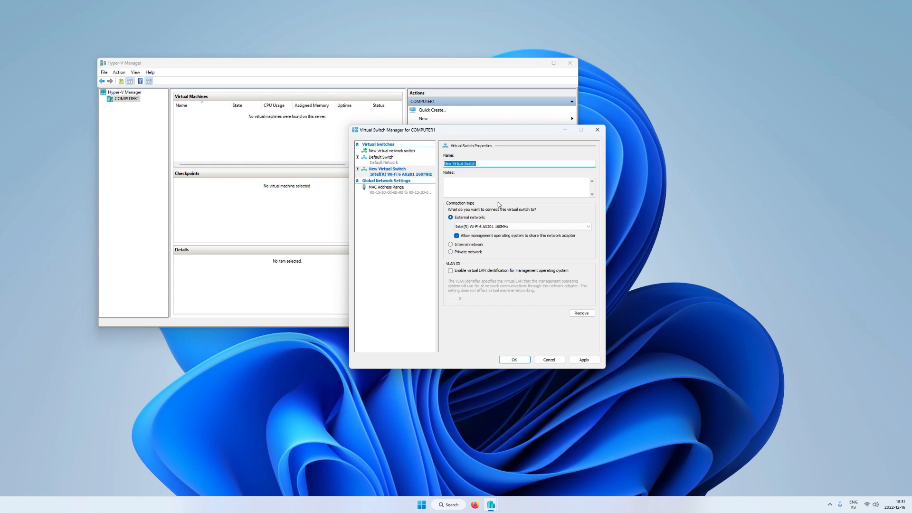
{"action": "type", "text": "External_Network"}
{"action": "key", "text": "Tab"}
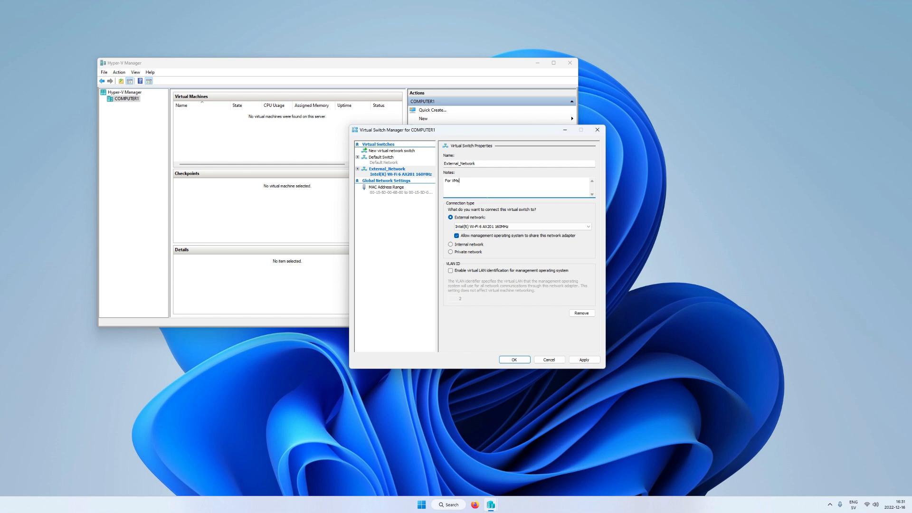
Step: Bind External_Network to the TP-Link Wireless USB Adapter and apply the changes
{"action": "left_click", "coordinate": [484, 227]}
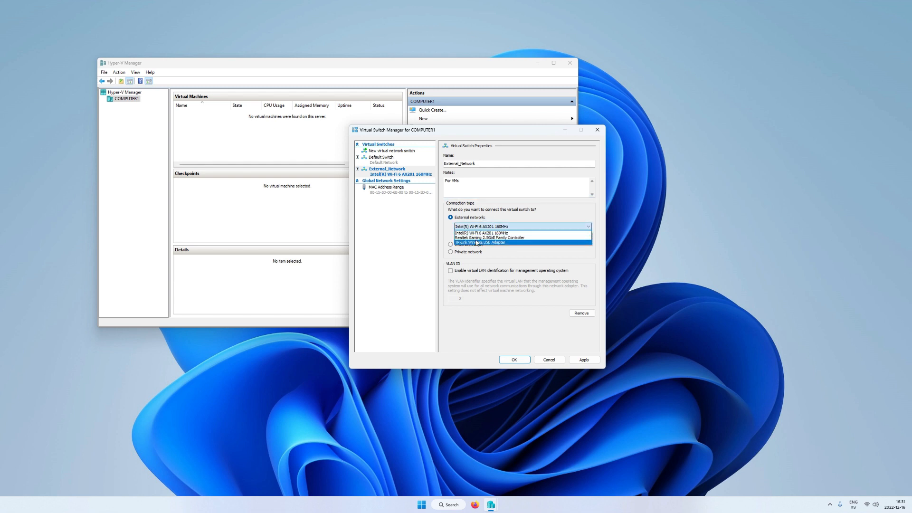
{"action": "left_click", "coordinate": [482, 242]}
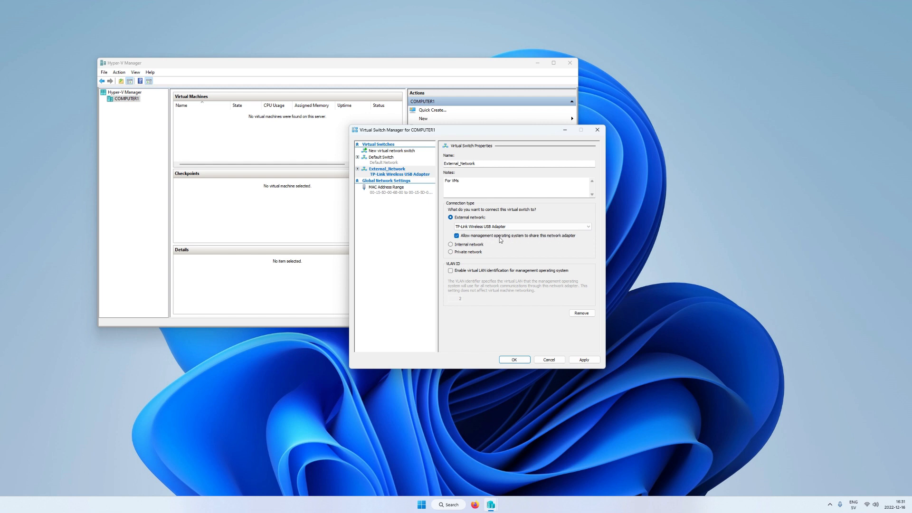
{"action": "left_click", "coordinate": [576, 362]}
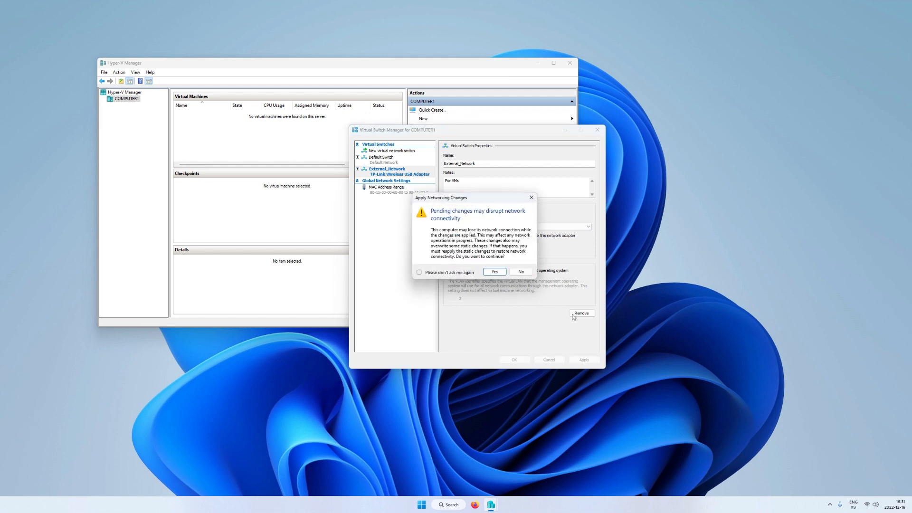
{"action": "left_click", "coordinate": [494, 272]}
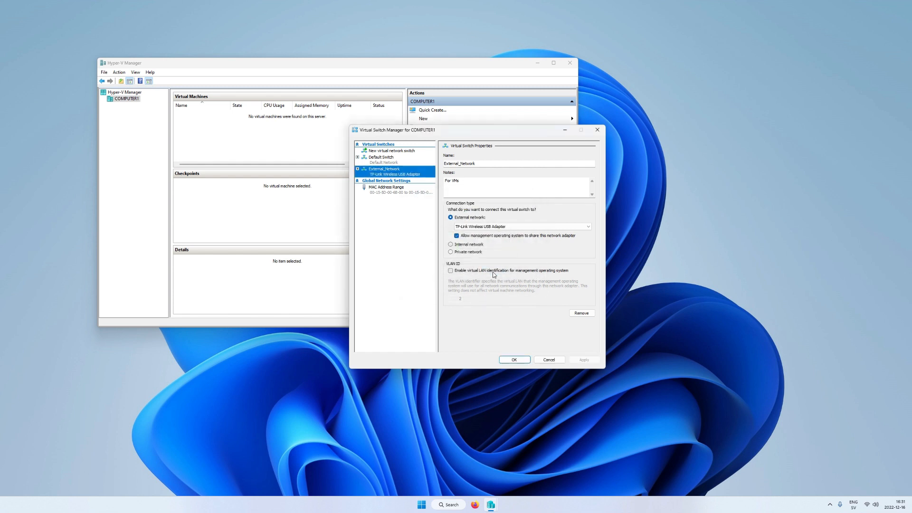
{"action": "left_click", "coordinate": [521, 361]}
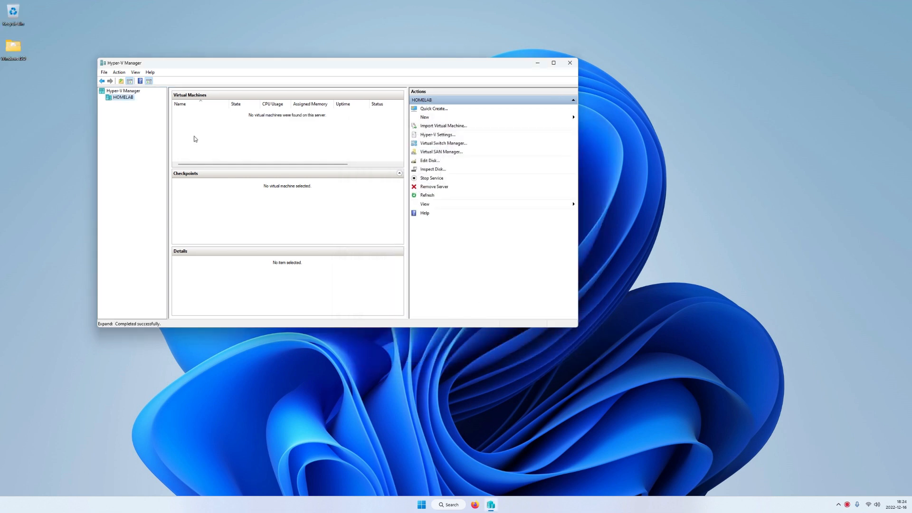
Step: Start a new virtual machine on HOMELAB named DC1-Server2022, keeping Generation 1
{"action": "right_click", "coordinate": [123, 98]}
{"action": "mouse_move", "coordinate": [163, 112]}
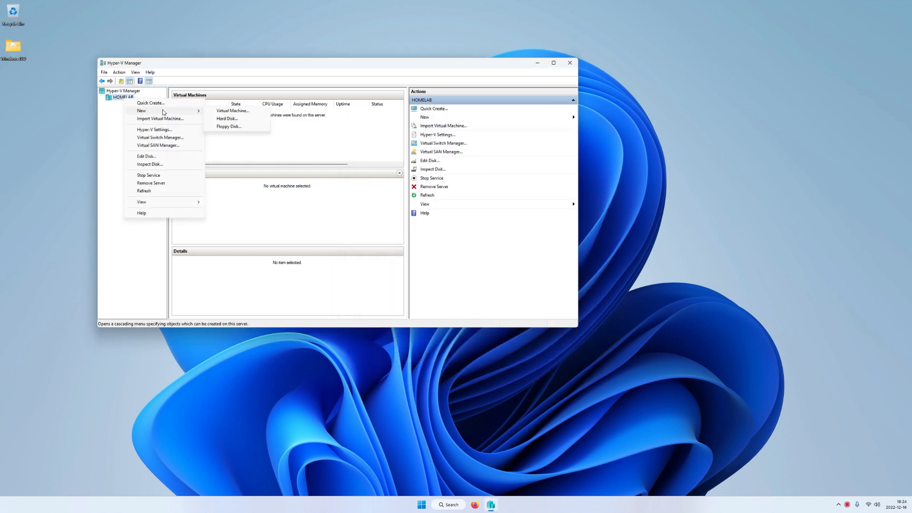
{"action": "left_click", "coordinate": [225, 111]}
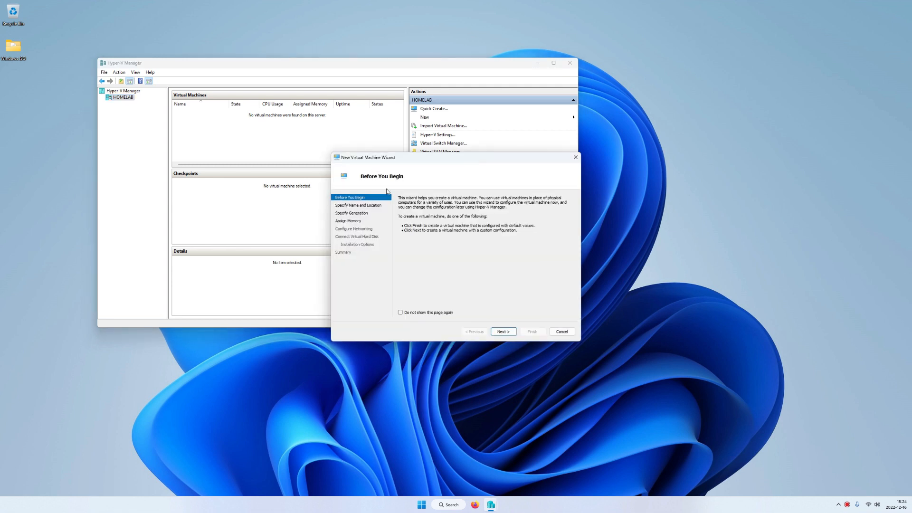
{"action": "left_click", "coordinate": [504, 332]}
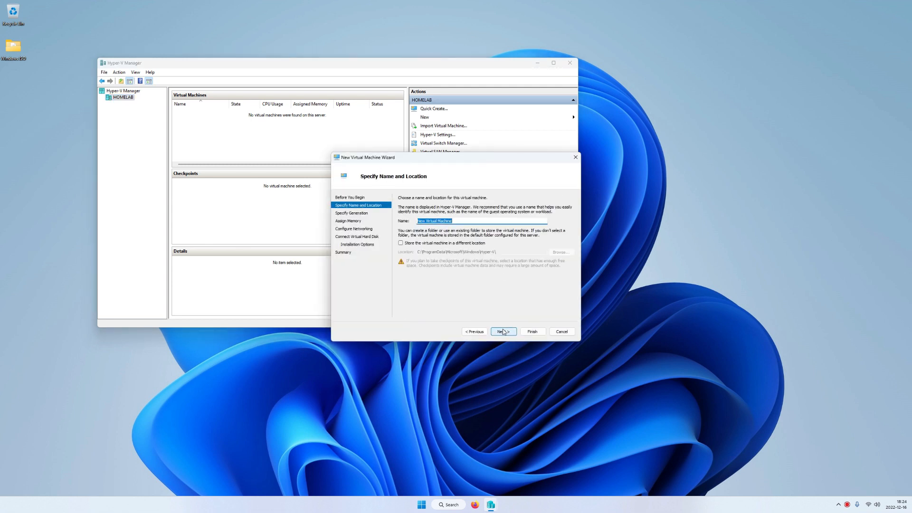
{"action": "type", "text": "DC1-Server2022"}
{"action": "left_click", "coordinate": [503, 331]}
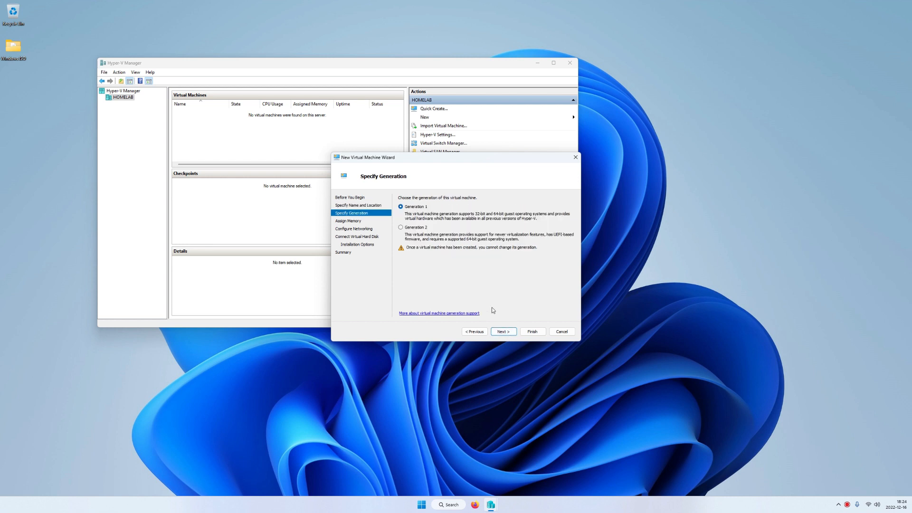
{"action": "left_click", "coordinate": [510, 328]}
Step: Give it 4096 MB static memory, connect it to External_Network, and keep the default VHDX
{"action": "left_click", "coordinate": [402, 225]}
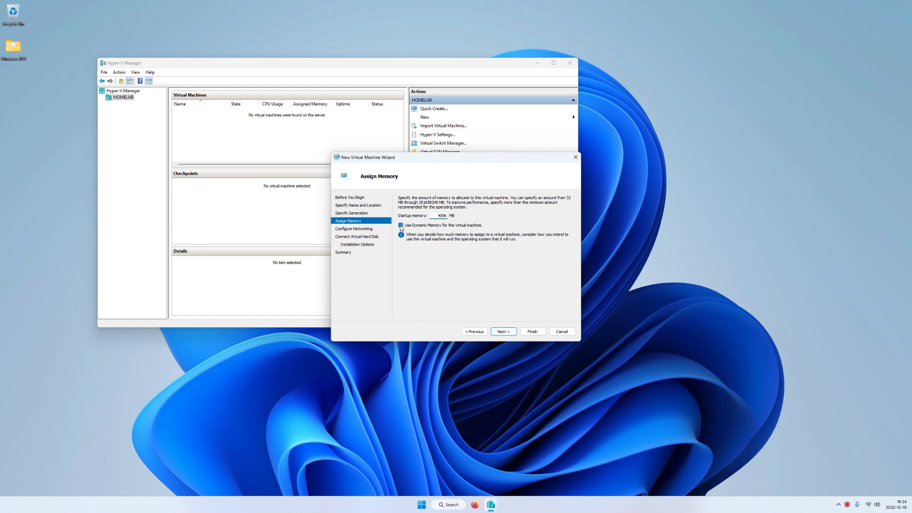
{"action": "left_click", "coordinate": [504, 332]}
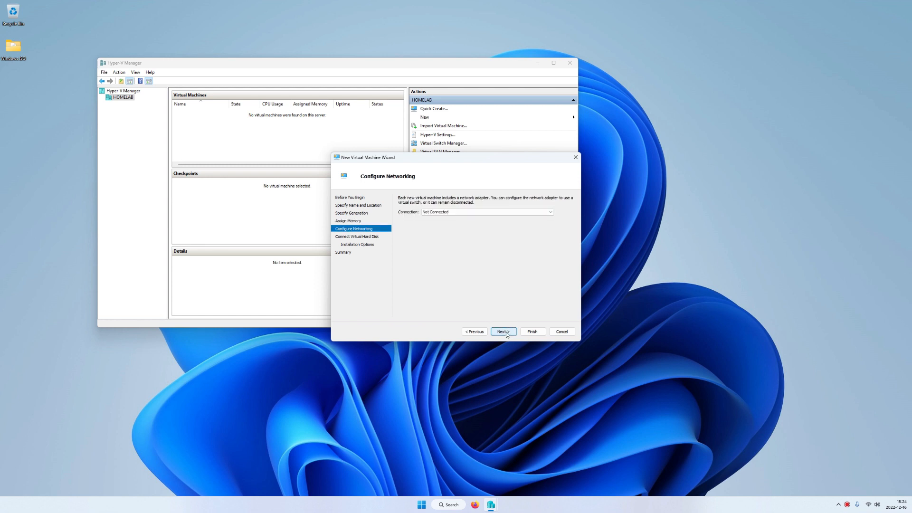
{"action": "left_click", "coordinate": [441, 214]}
{"action": "left_click", "coordinate": [437, 224]}
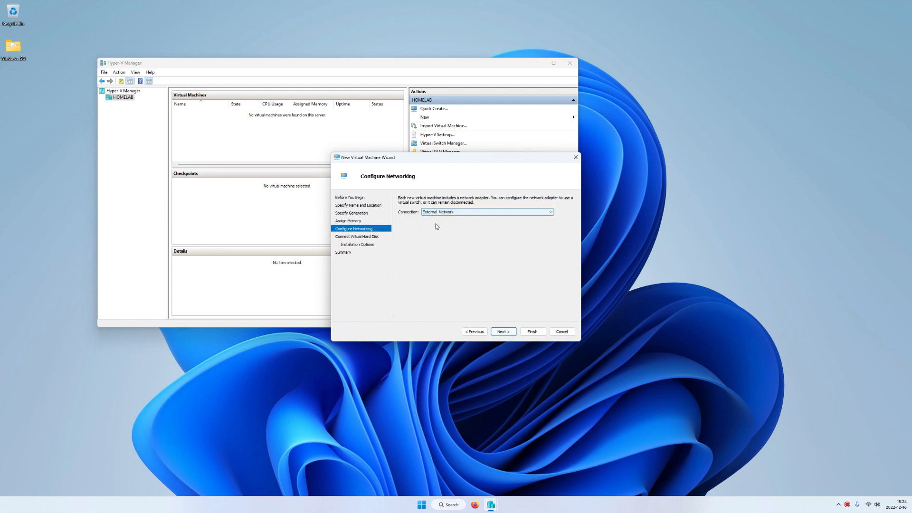
{"action": "left_click", "coordinate": [505, 332]}
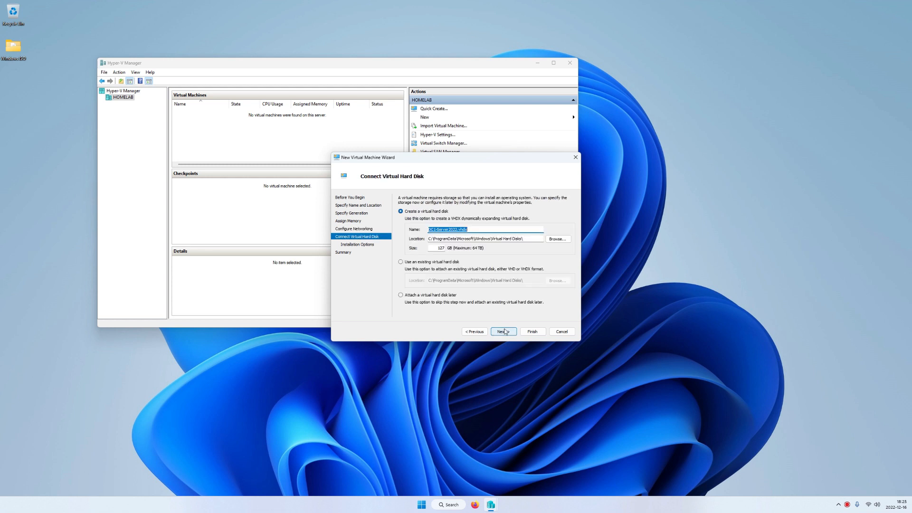
{"action": "left_click", "coordinate": [504, 331]}
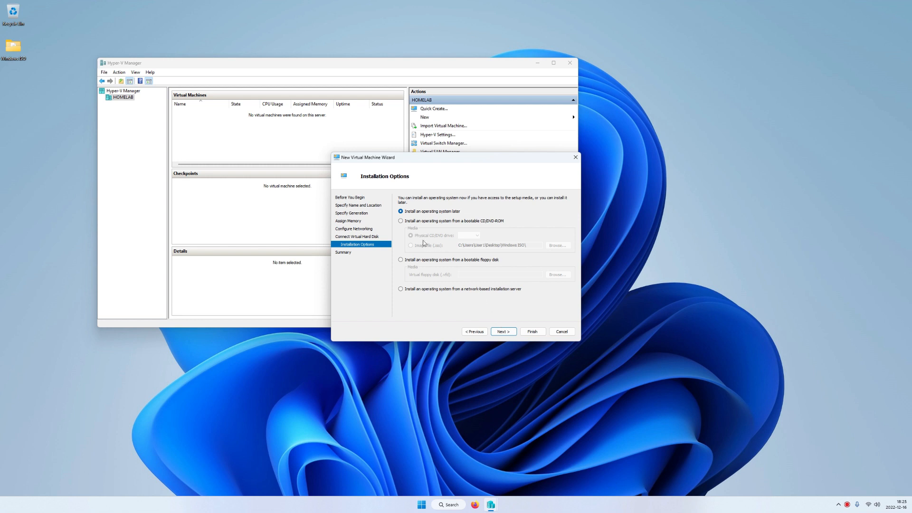
Step: Set SERVER_2022.iso as the install image and finish creating the VM
{"action": "left_click", "coordinate": [400, 221]}
{"action": "left_click", "coordinate": [411, 246]}
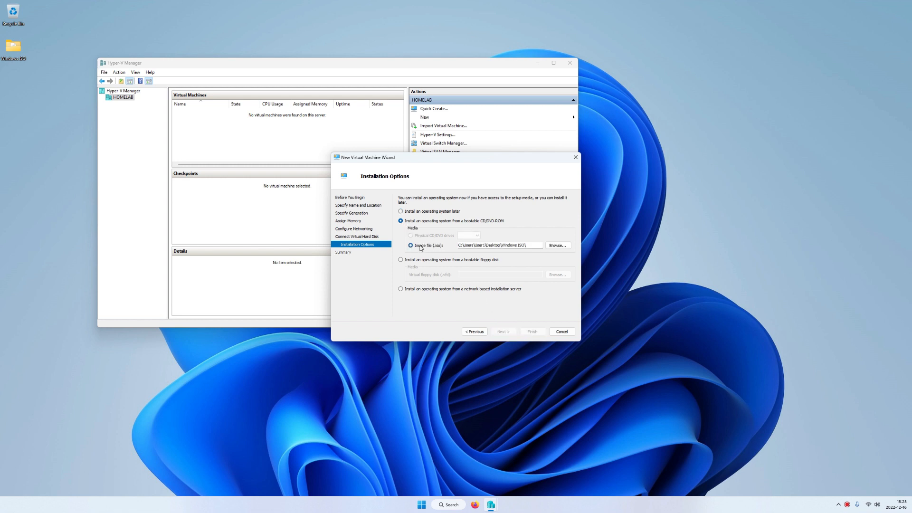
{"action": "left_click", "coordinate": [557, 246]}
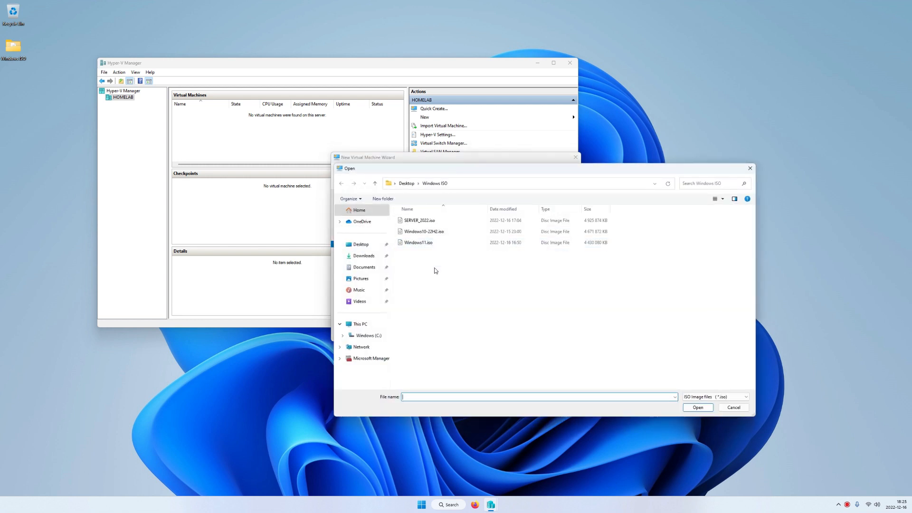
{"action": "left_click", "coordinate": [421, 222]}
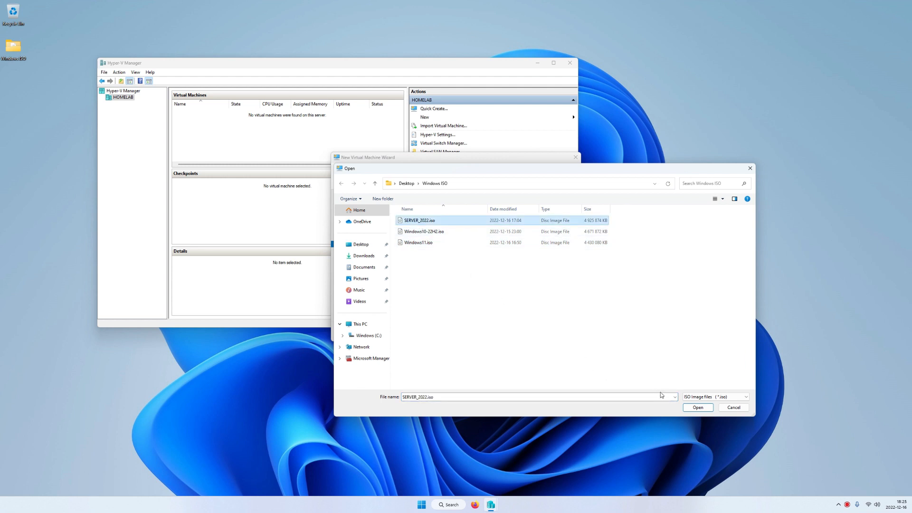
{"action": "left_click", "coordinate": [697, 407]}
{"action": "left_click", "coordinate": [504, 331]}
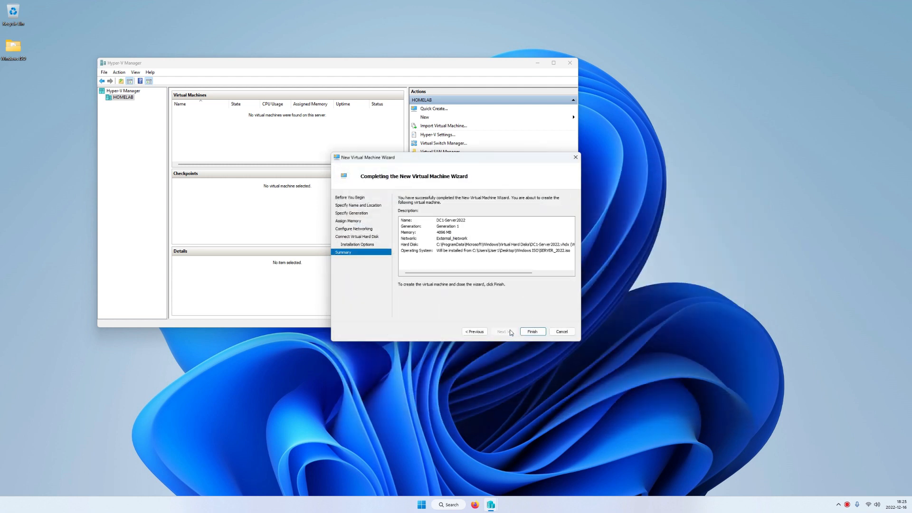
{"action": "left_click", "coordinate": [532, 332]}
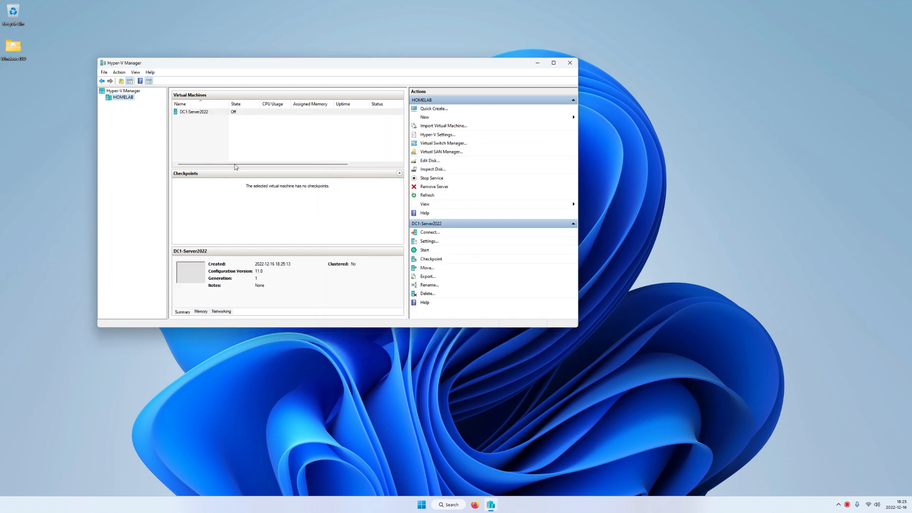
Step: Connect to DC1-Server2022, power it on and boot from the installation disc
{"action": "right_click", "coordinate": [195, 114]}
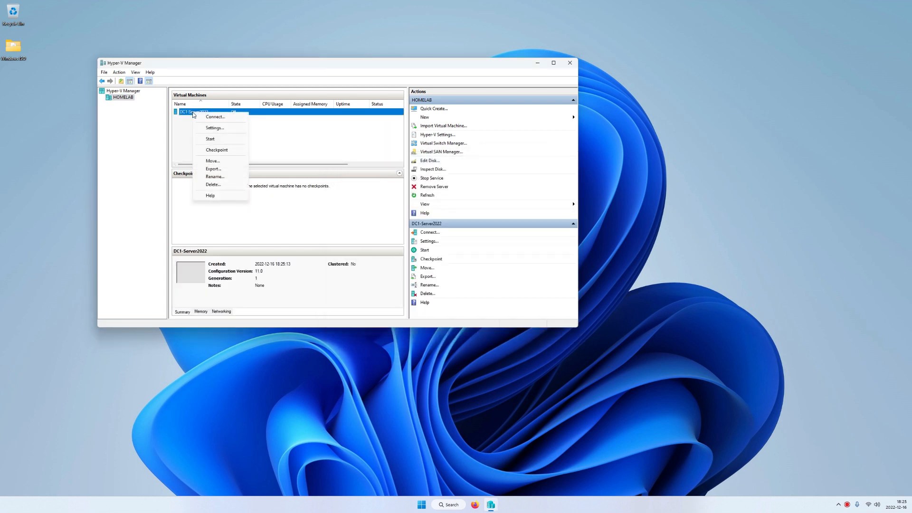
{"action": "left_click", "coordinate": [198, 117]}
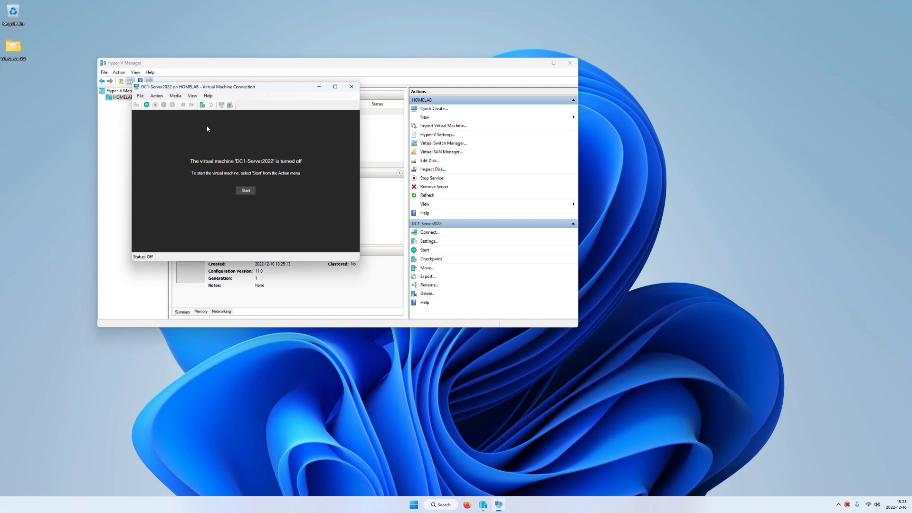
{"action": "left_click", "coordinate": [247, 190]}
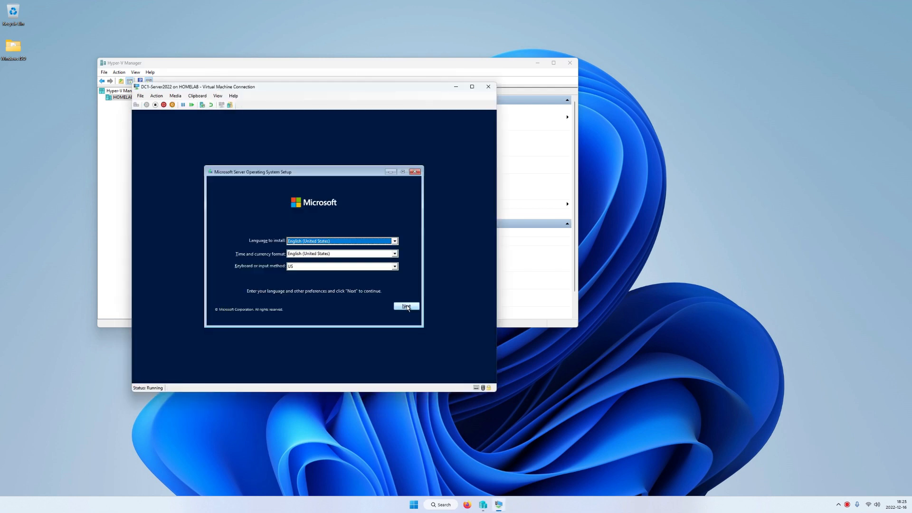
{"action": "key", "text": "Return"}
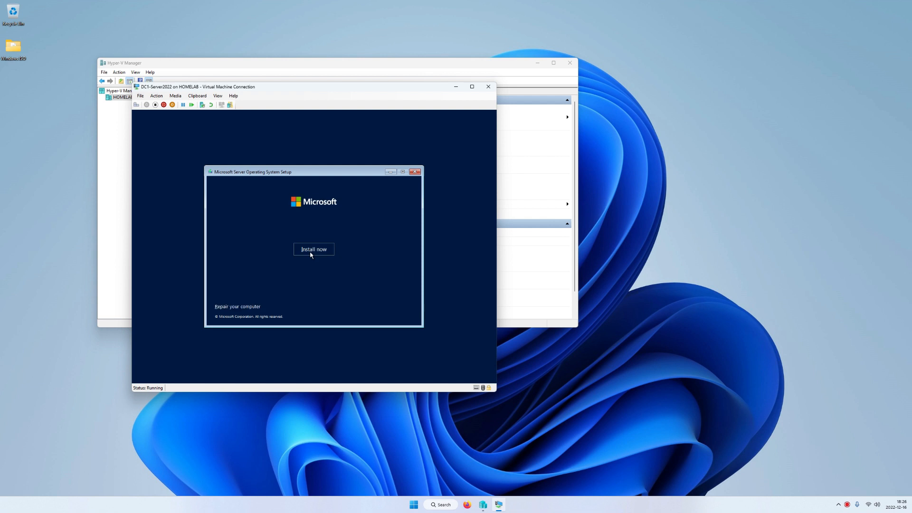
Step: Install Windows Server 2022 Datacenter (Desktop Experience) as a custom install on Drive 0
{"action": "left_click", "coordinate": [311, 252]}
{"action": "left_click", "coordinate": [253, 219]}
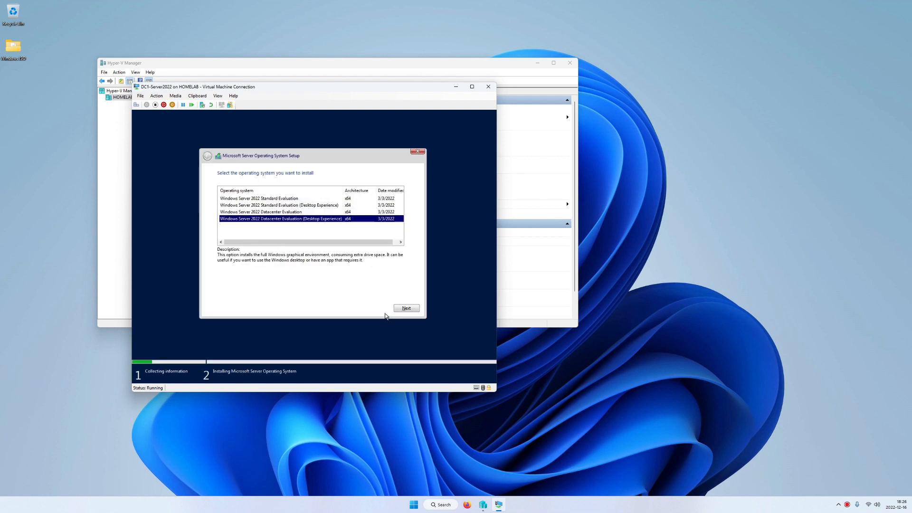
{"action": "left_click", "coordinate": [404, 308]}
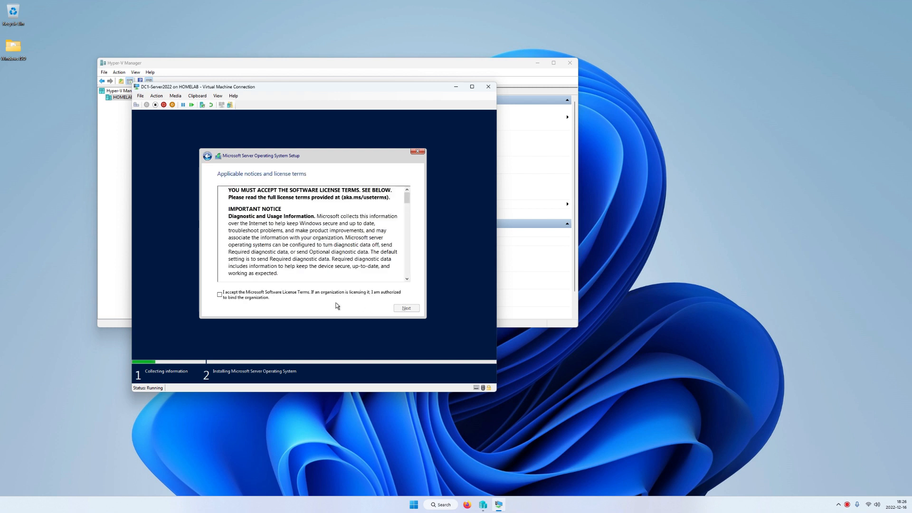
{"action": "left_click", "coordinate": [252, 298]}
{"action": "left_click", "coordinate": [401, 309]}
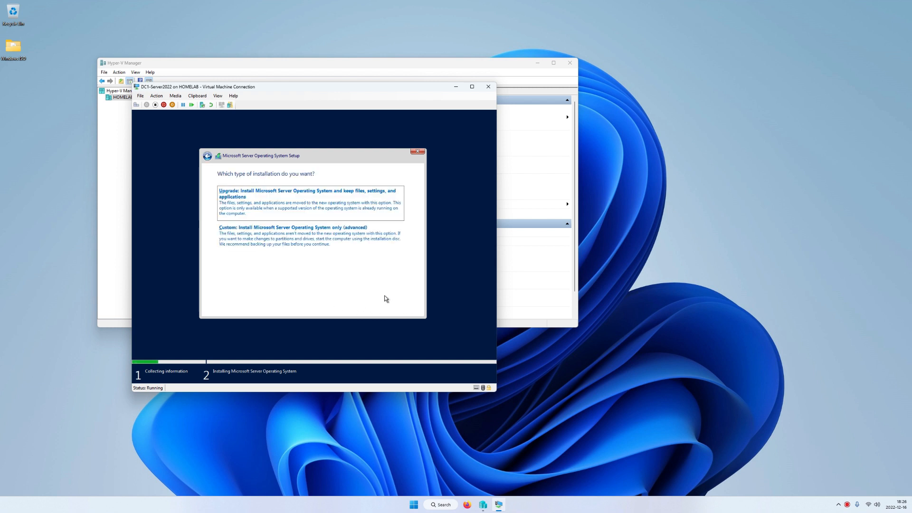
{"action": "left_click", "coordinate": [288, 237]}
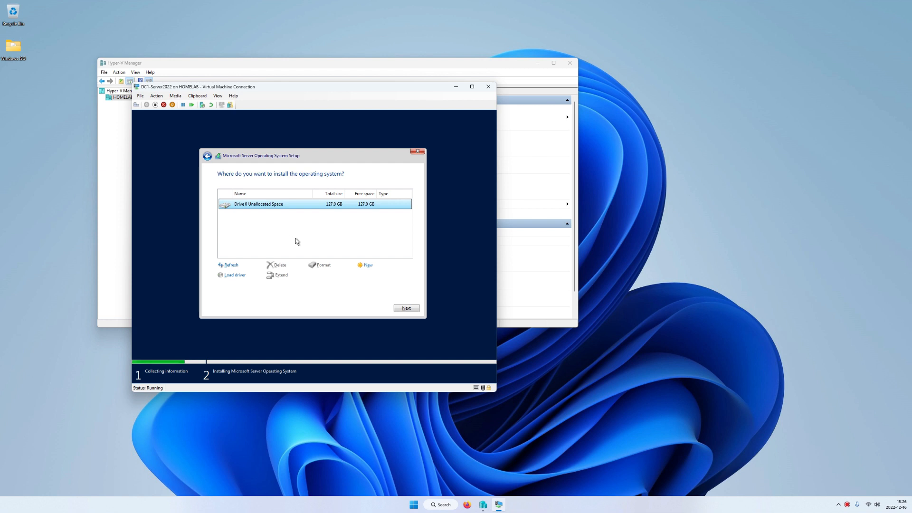
{"action": "left_click", "coordinate": [406, 308]}
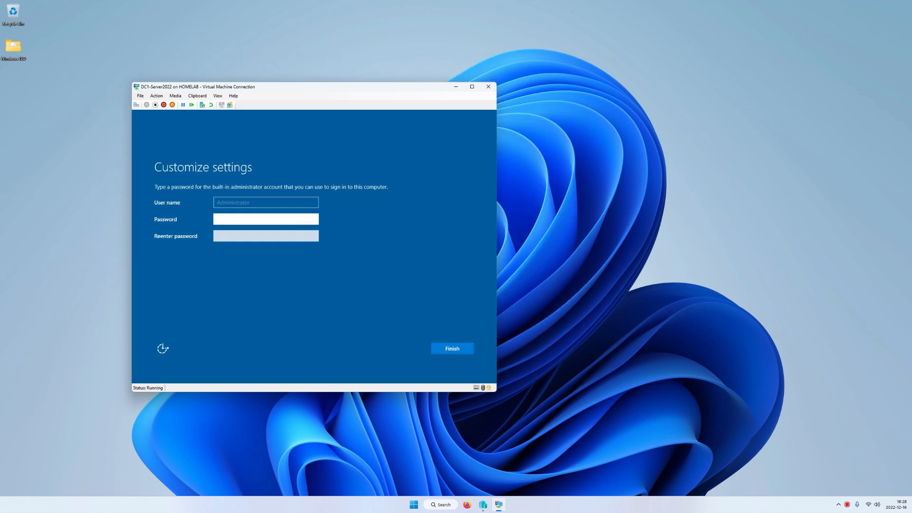
Step: Set and confirm the Administrator password to finish setup
{"action": "type", "text": "••••"}
{"action": "type", "text": "•••••••"}
{"action": "key", "text": "Tab"}
{"action": "type", "text": "•••••••••"}
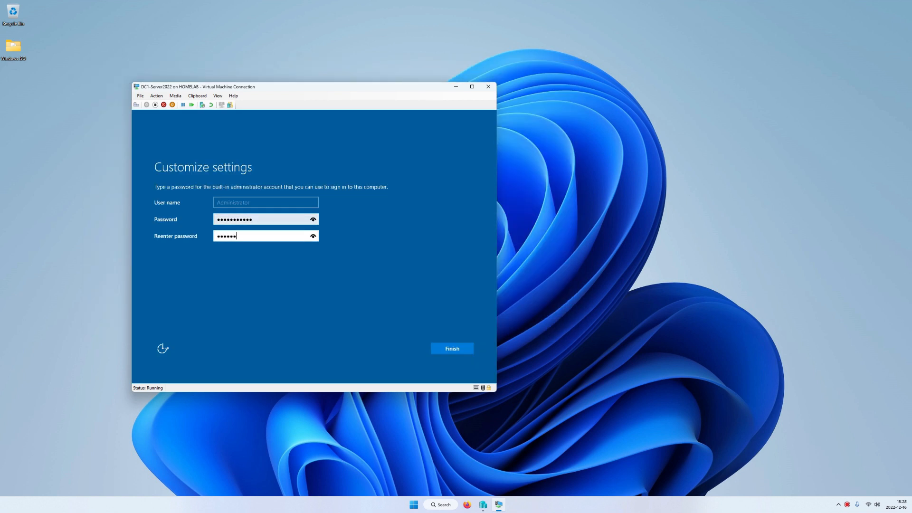
{"action": "key", "text": "Return"}
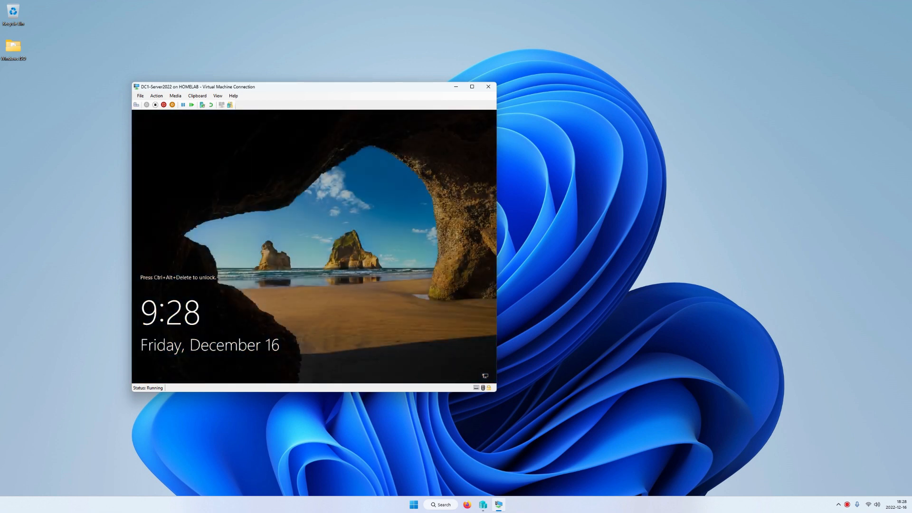
Step: Unlock DC1-Server2022 with Ctrl+Alt+Del and sign in as Administrator
{"action": "left_click", "coordinate": [157, 95]}
{"action": "left_click", "coordinate": [163, 105]}
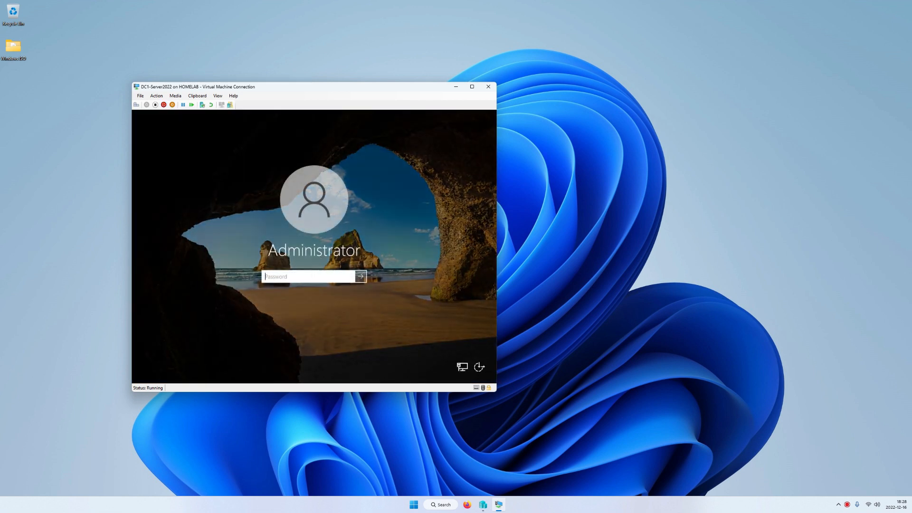
{"action": "type", "text": "•••••••••"}
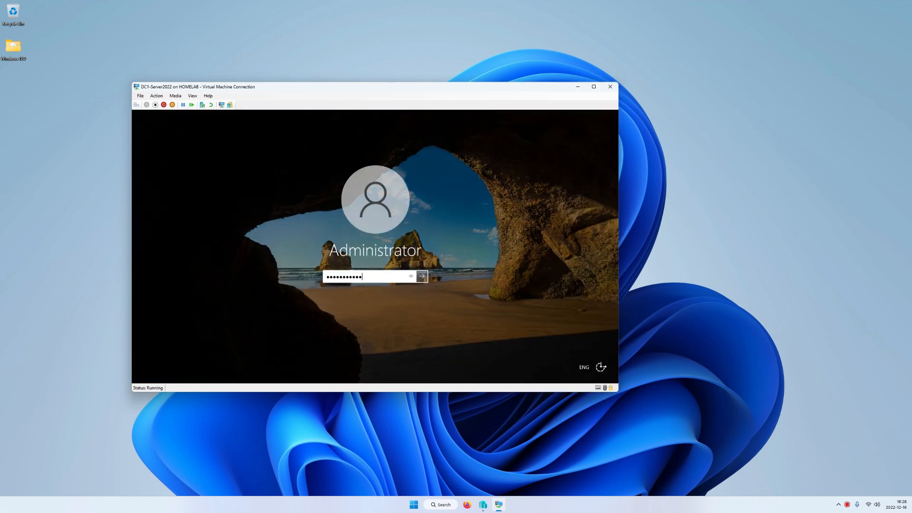
{"action": "key", "text": "Return"}
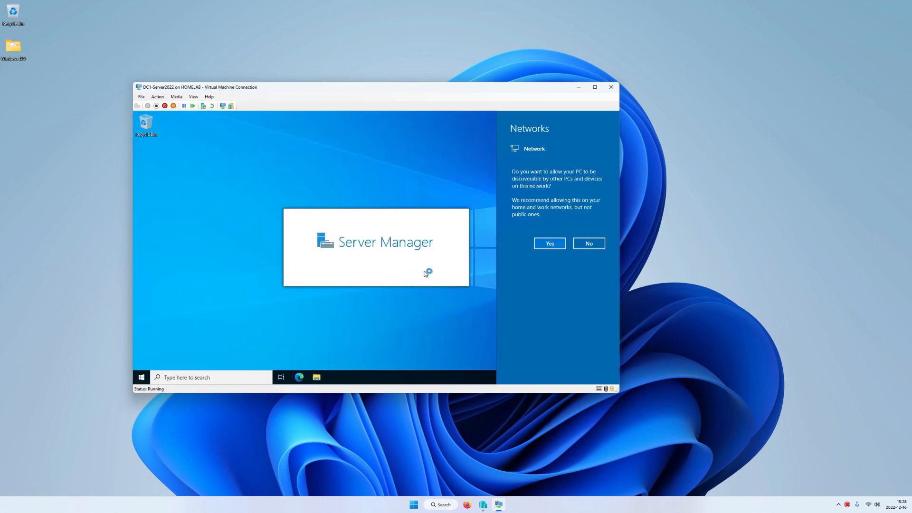
Step: Allow network discovery, dismiss the Admin Center popup and minimise Server Manager
{"action": "left_click", "coordinate": [547, 244]}
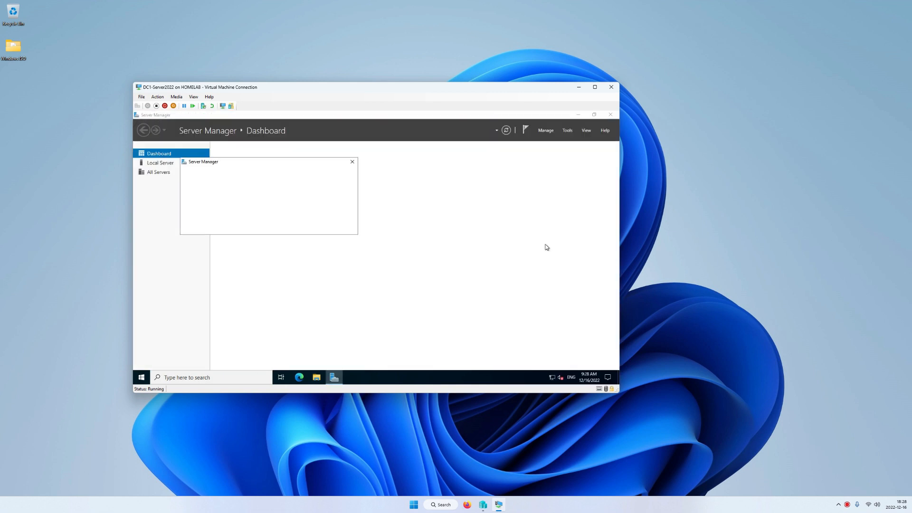
{"action": "left_click", "coordinate": [352, 163]}
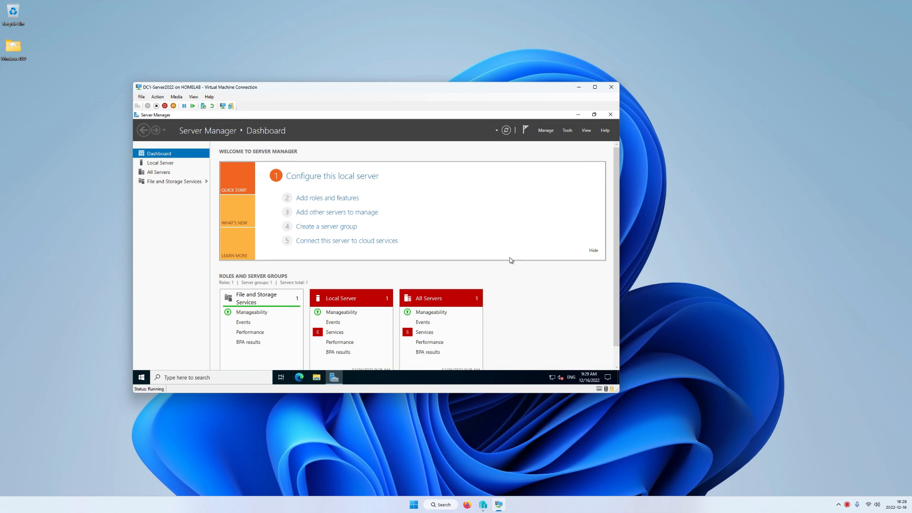
{"action": "left_click", "coordinate": [334, 377]}
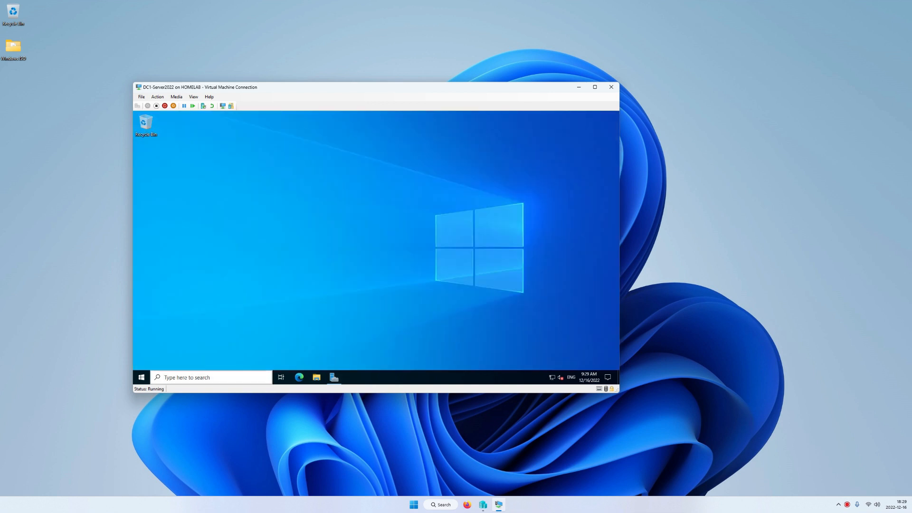
{"action": "left_click", "coordinate": [141, 378]}
{"action": "left_click", "coordinate": [451, 315]}
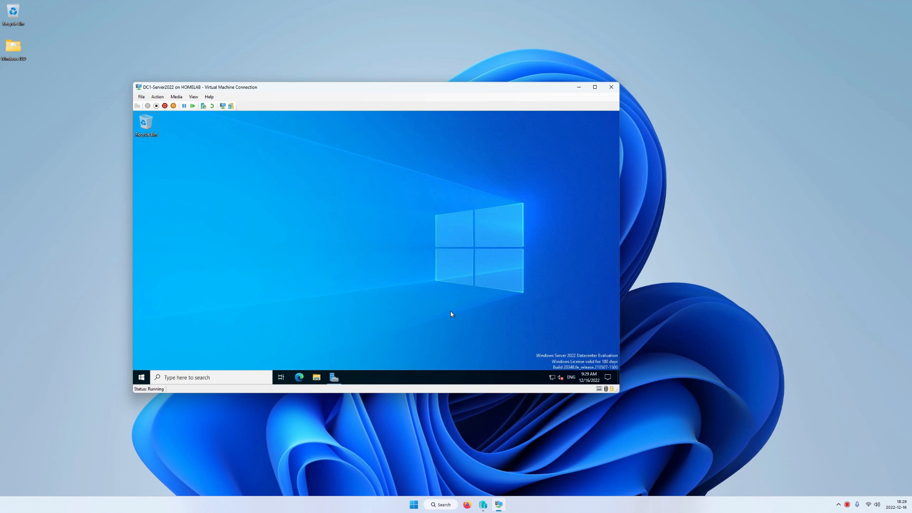
{"action": "left_click", "coordinate": [805, 409]}
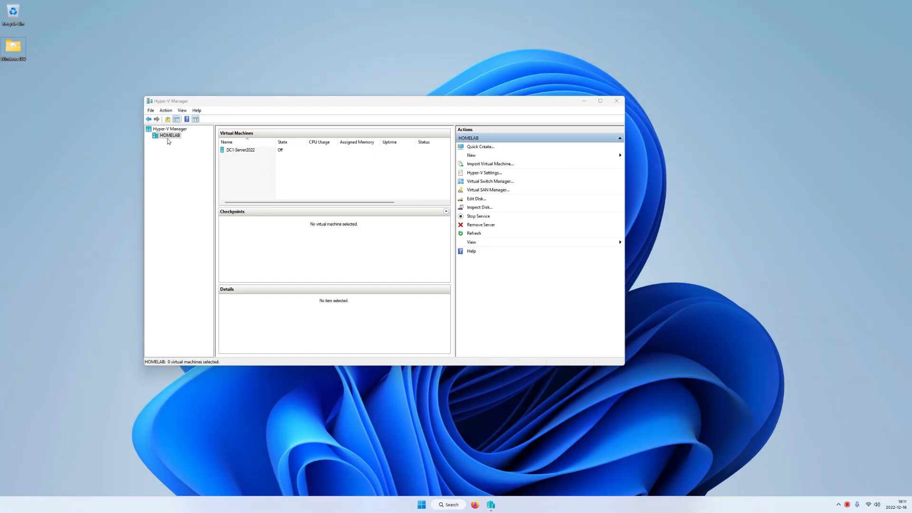
Step: Start a new virtual machine on HOMELAB named Win11 as Generation 2
{"action": "right_click", "coordinate": [167, 137]}
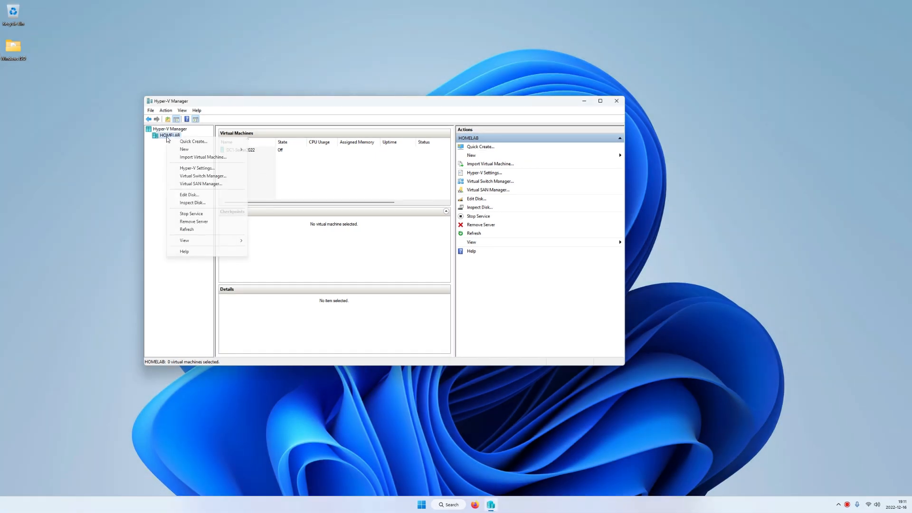
{"action": "mouse_move", "coordinate": [214, 149]}
{"action": "left_click", "coordinate": [279, 150]}
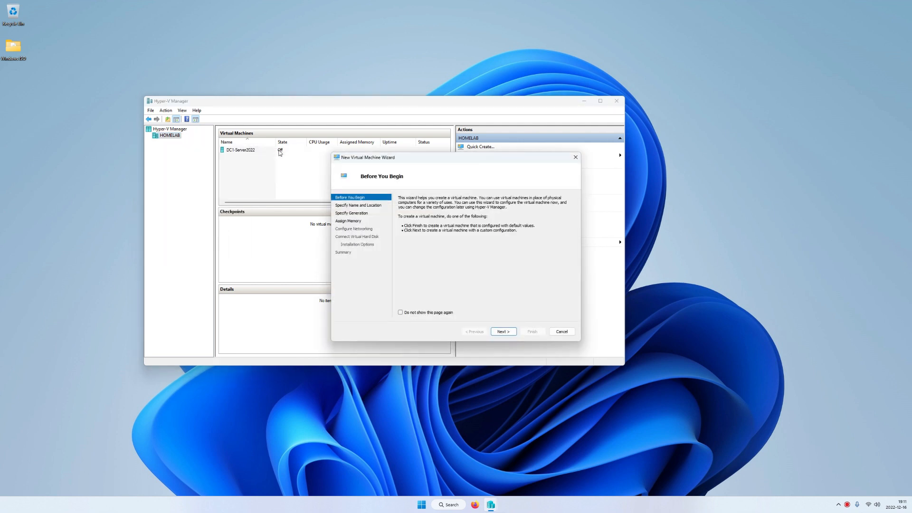
{"action": "left_click", "coordinate": [506, 332]}
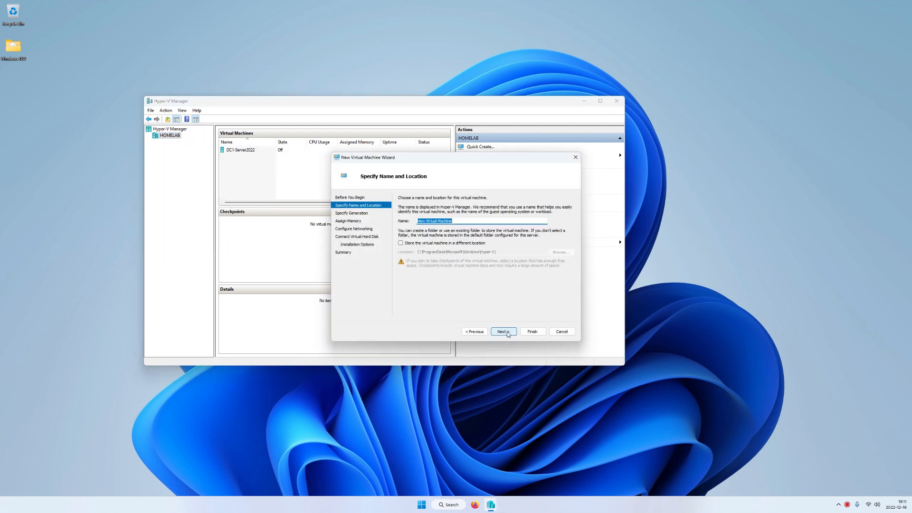
{"action": "type", "text": "Win11"}
{"action": "left_click", "coordinate": [505, 332]}
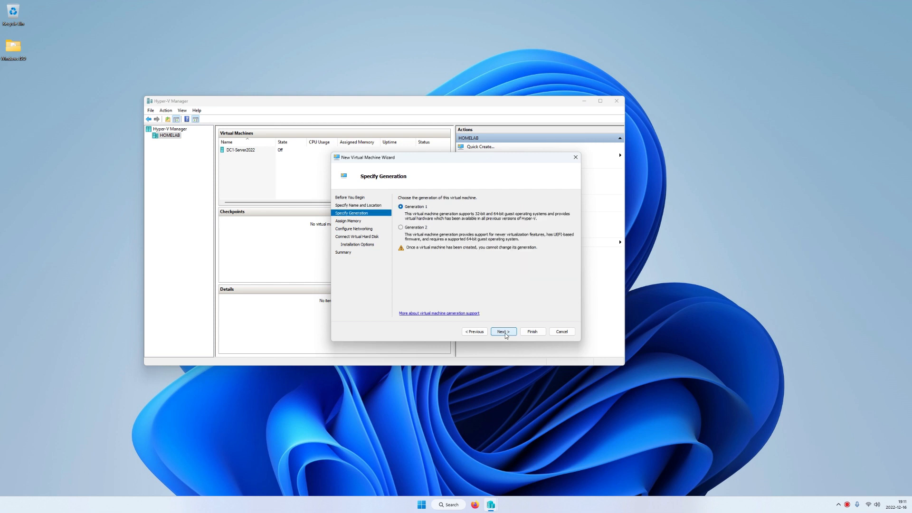
{"action": "left_click", "coordinate": [401, 227]}
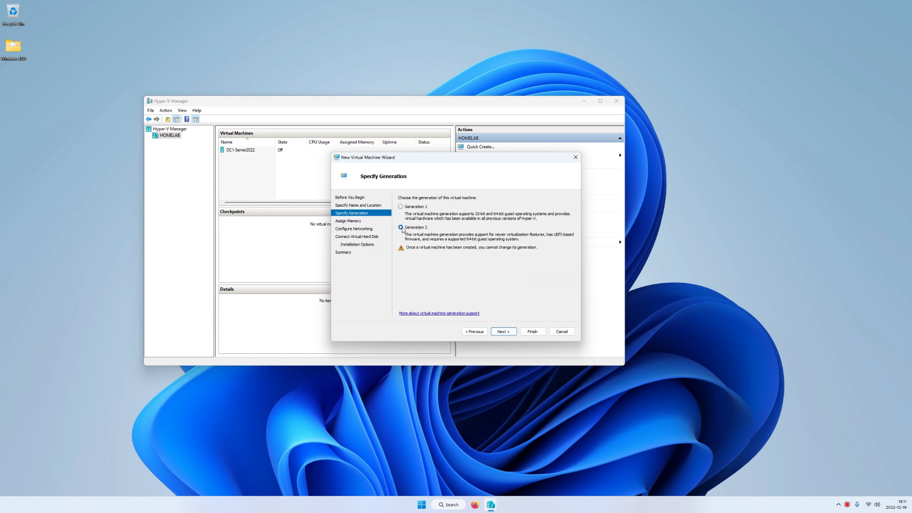
{"action": "left_click", "coordinate": [502, 333]}
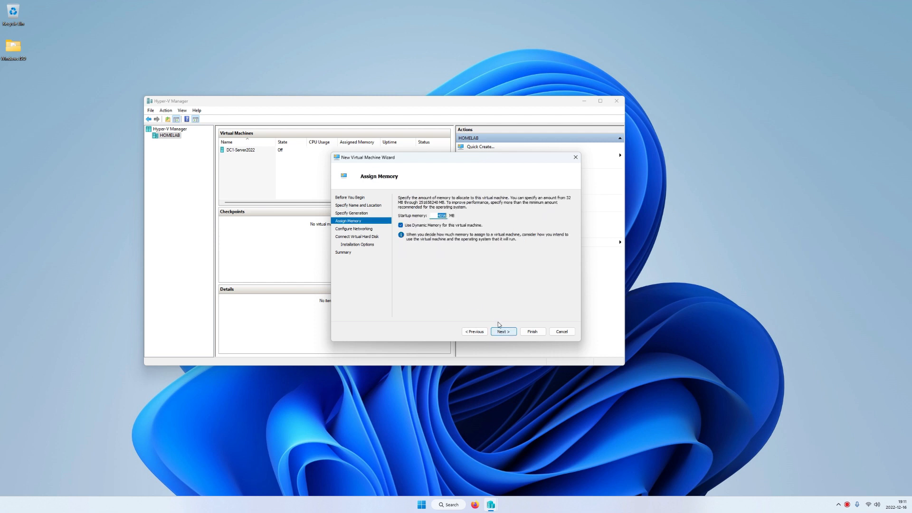
Step: Turn off Dynamic Memory, connect to External_Network and keep the new virtual hard disk
{"action": "left_click", "coordinate": [400, 226]}
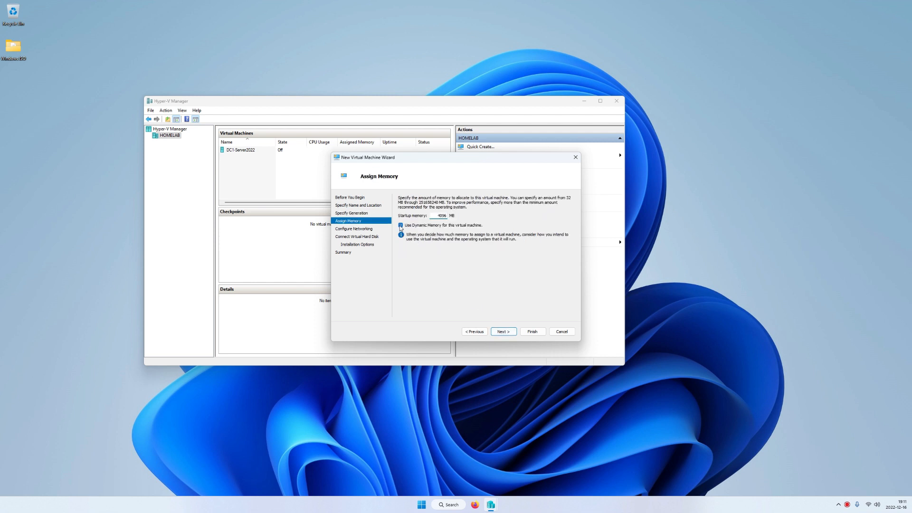
{"action": "left_click", "coordinate": [505, 333]}
{"action": "left_click", "coordinate": [482, 214]}
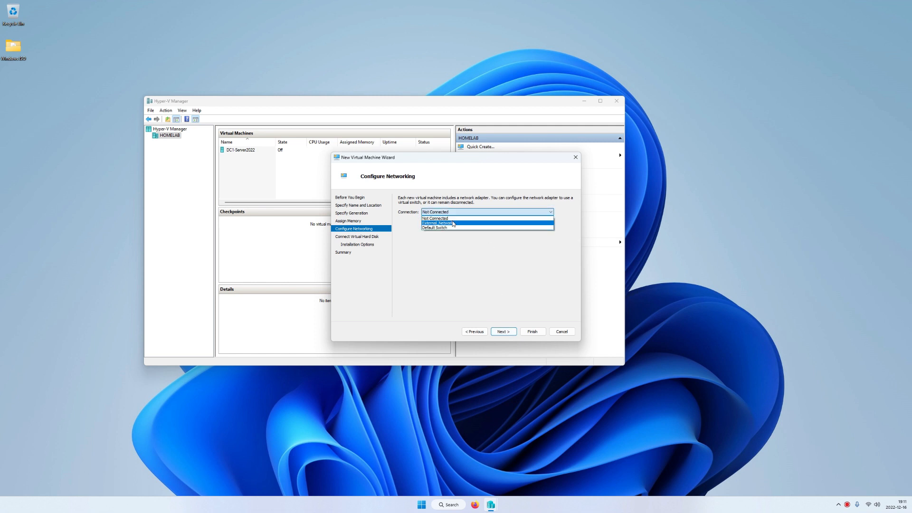
{"action": "left_click", "coordinate": [454, 224]}
{"action": "left_click", "coordinate": [504, 331]}
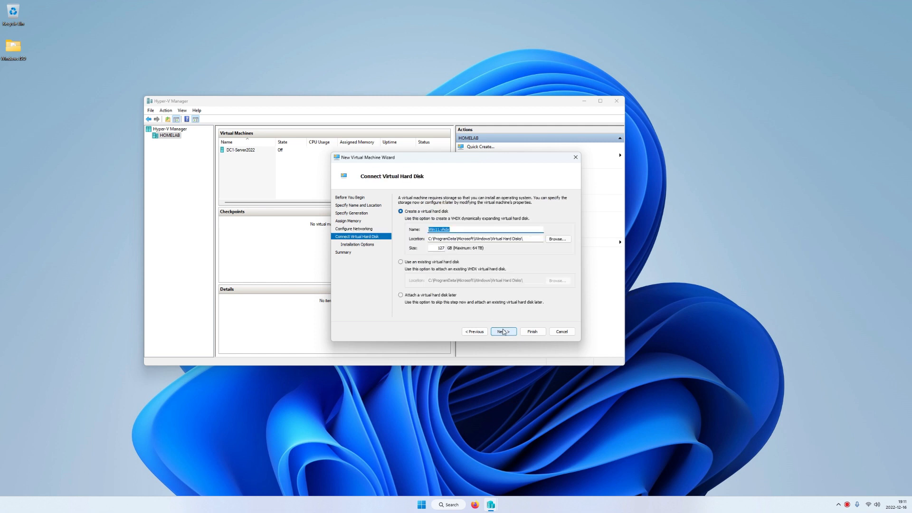
{"action": "left_click", "coordinate": [504, 332]}
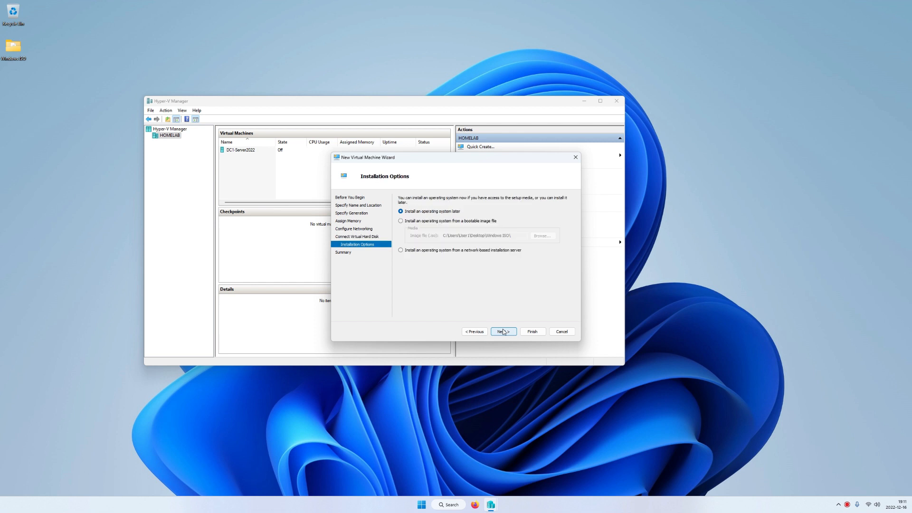
Step: Use Windows11.iso as the boot image and finish creating the Win11 machine
{"action": "left_click", "coordinate": [401, 221]}
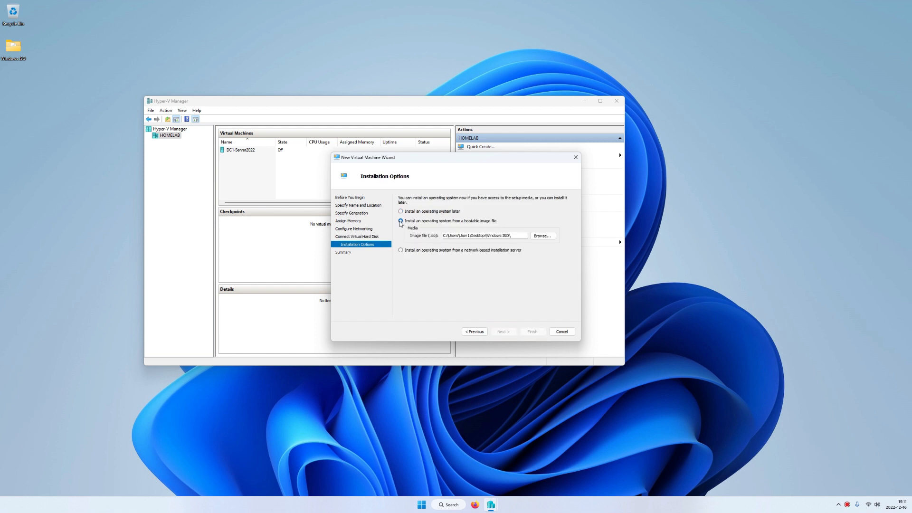
{"action": "left_click", "coordinate": [542, 236]}
{"action": "left_click", "coordinate": [433, 244]}
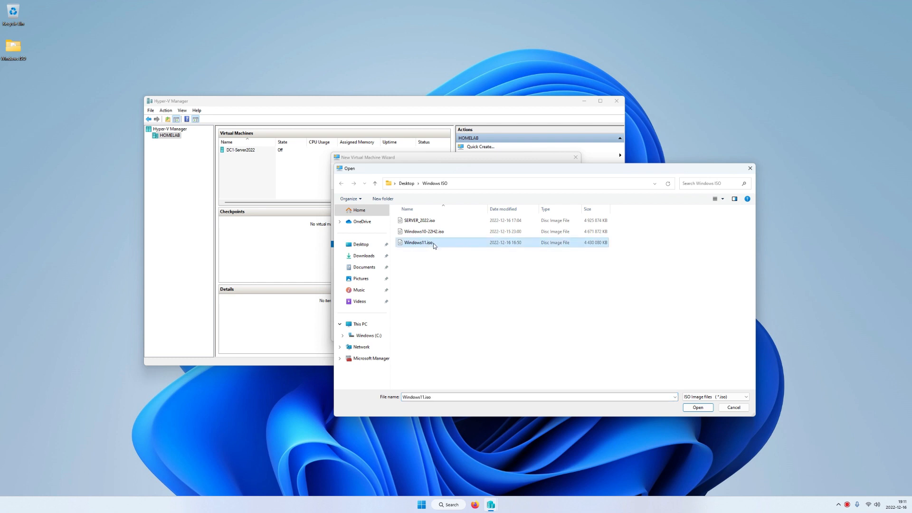
{"action": "left_click", "coordinate": [697, 407]}
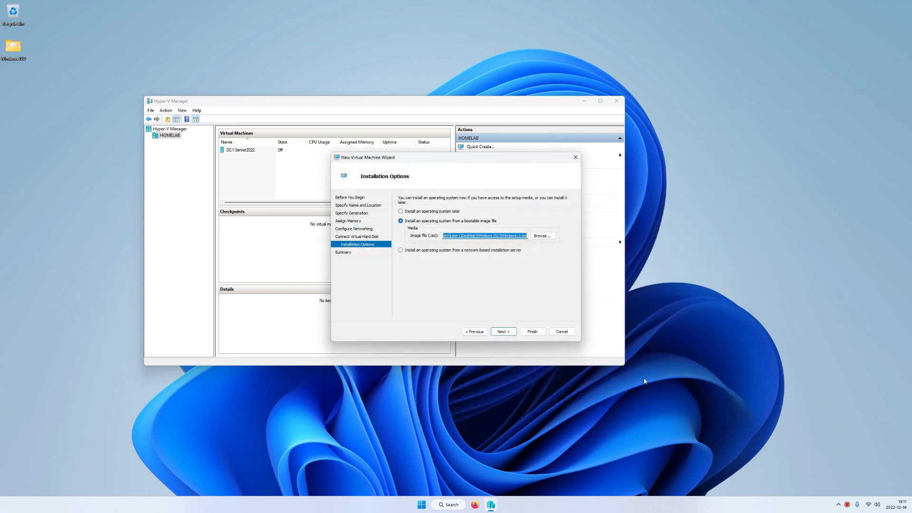
{"action": "left_click", "coordinate": [505, 332]}
{"action": "left_click", "coordinate": [531, 332]}
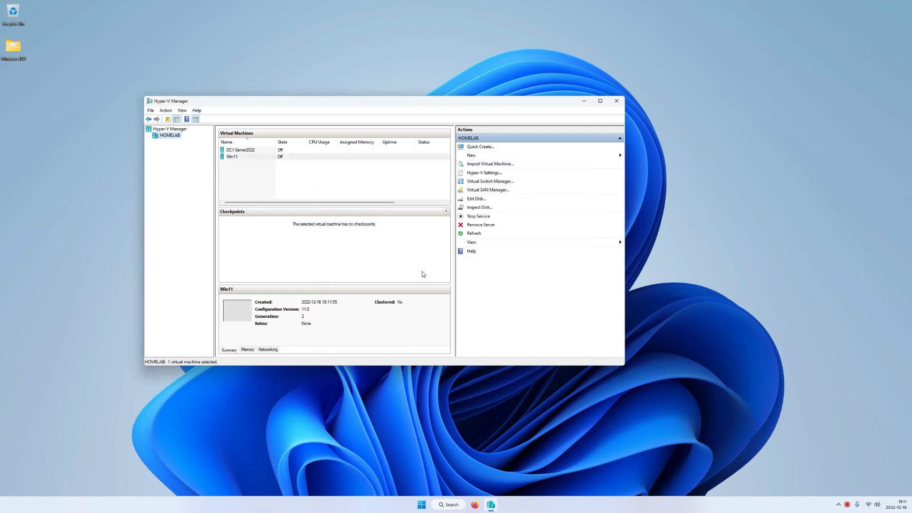
Step: Enable the Trusted Platform Module in Win11's Security settings and apply it
{"action": "left_click", "coordinate": [235, 159]}
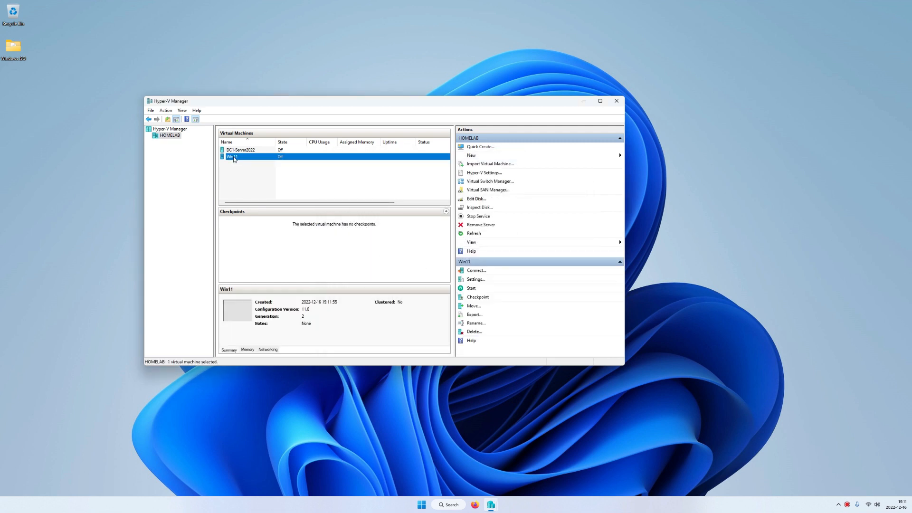
{"action": "right_click", "coordinate": [236, 160]}
{"action": "left_click", "coordinate": [241, 174]}
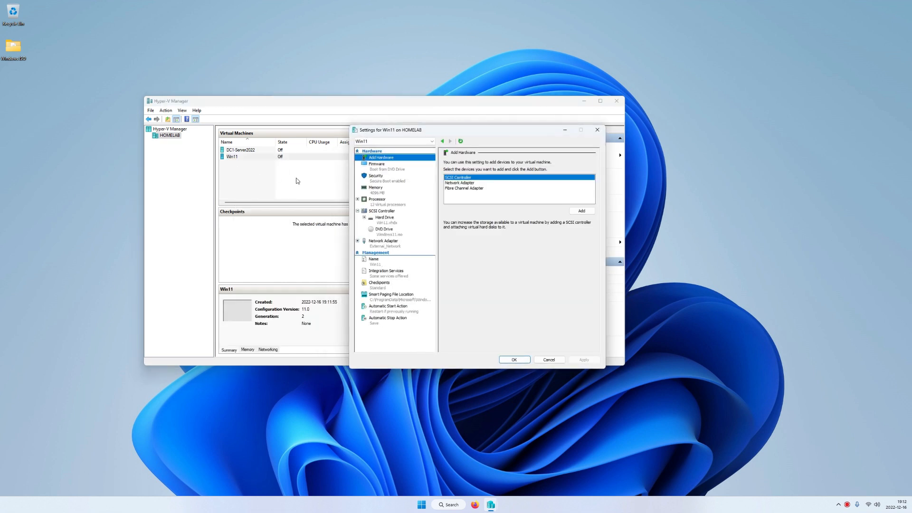
{"action": "left_click", "coordinate": [374, 178]}
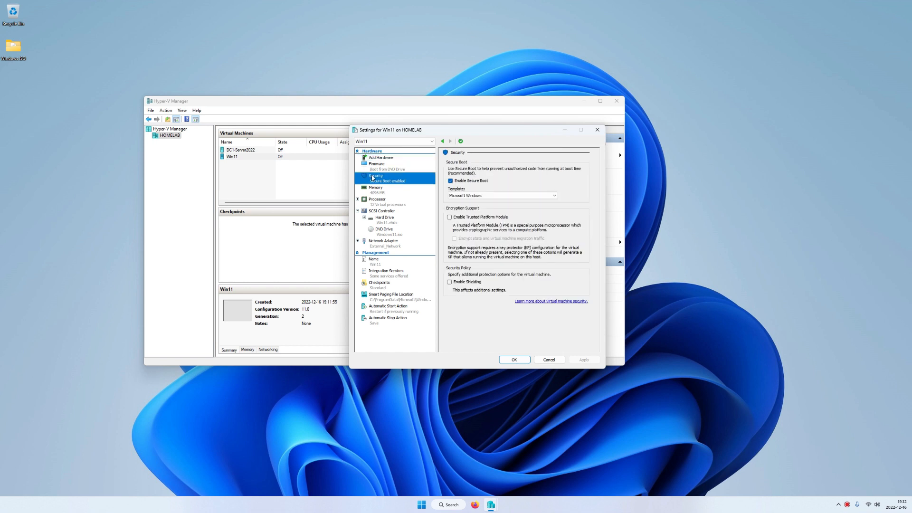
{"action": "left_click", "coordinate": [451, 219]}
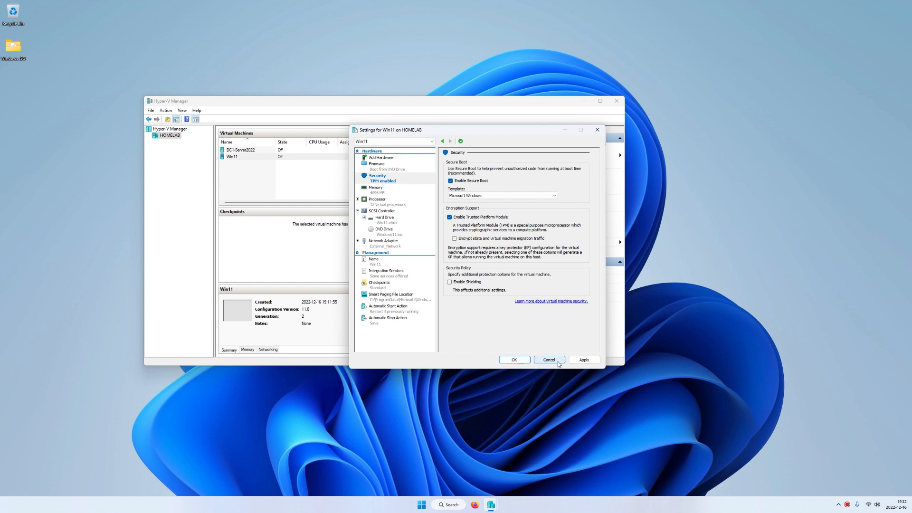
{"action": "left_click", "coordinate": [584, 360]}
{"action": "left_click", "coordinate": [520, 361]}
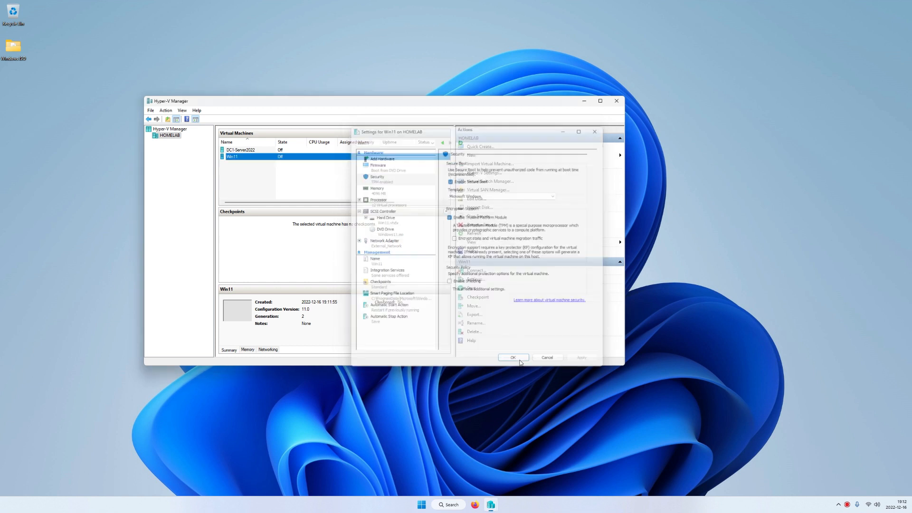
{"action": "right_click", "coordinate": [235, 161]}
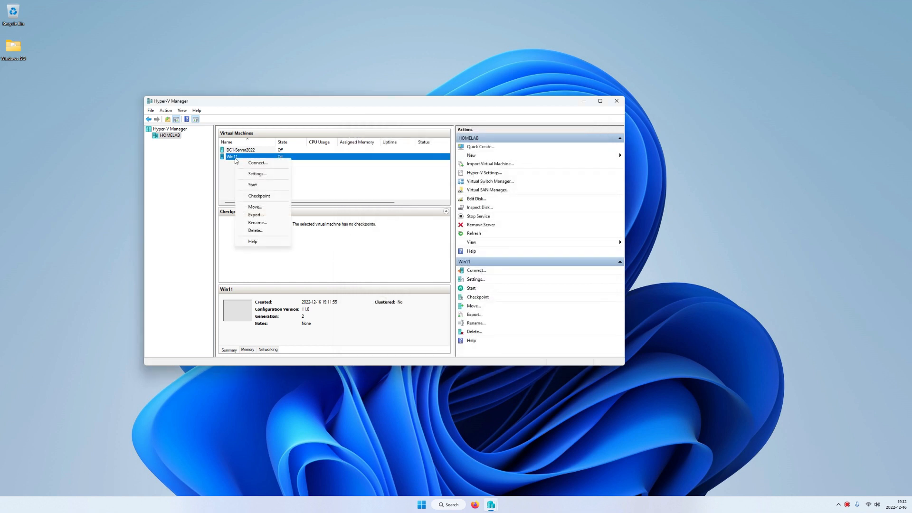
Step: Connect to Win11, start it, boot from the installation disc and enter the name Win11
{"action": "left_click", "coordinate": [249, 164]}
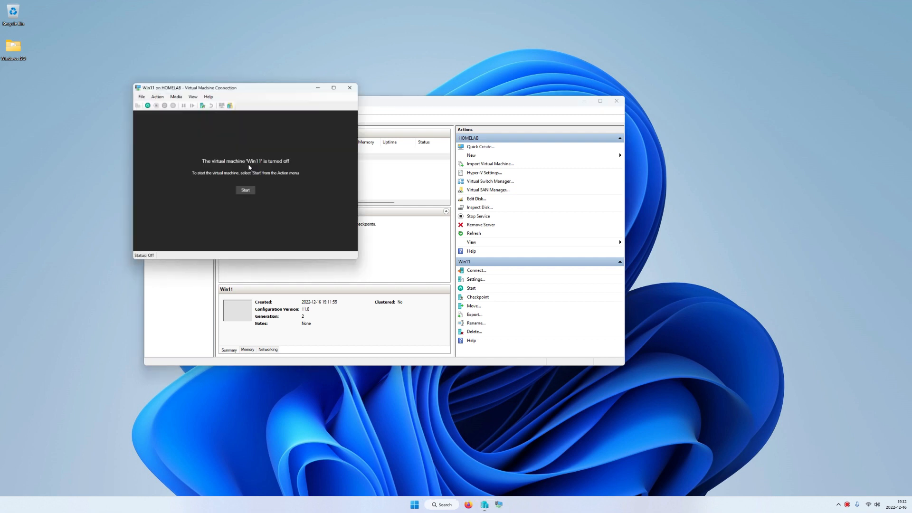
{"action": "left_click", "coordinate": [244, 189]}
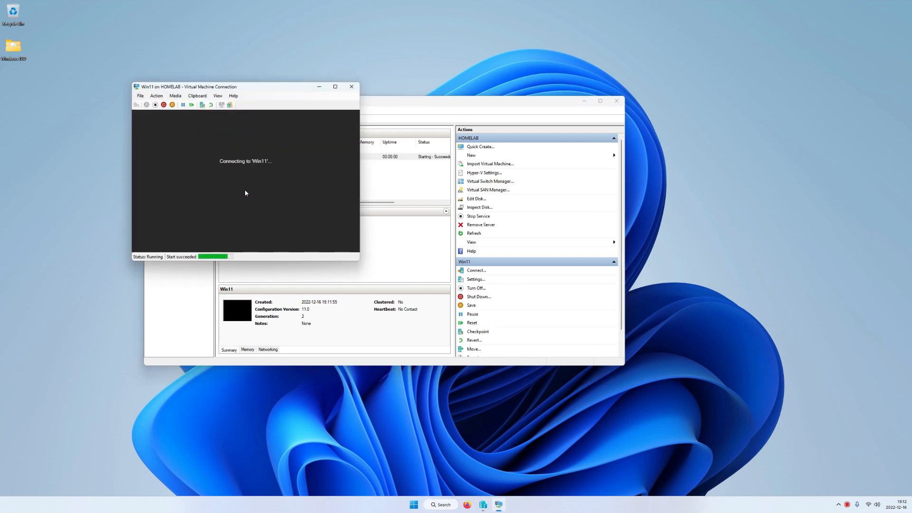
{"action": "key", "text": "Return"}
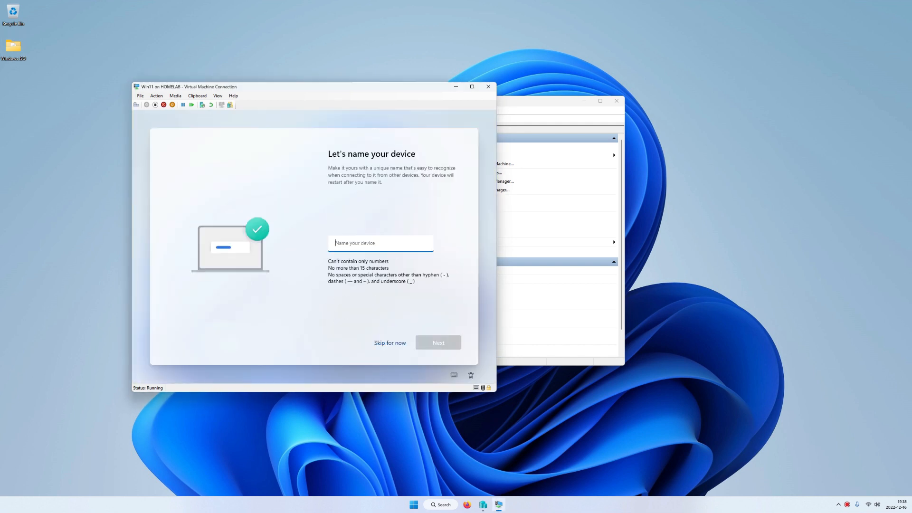
{"action": "type", "text": "Win11"}
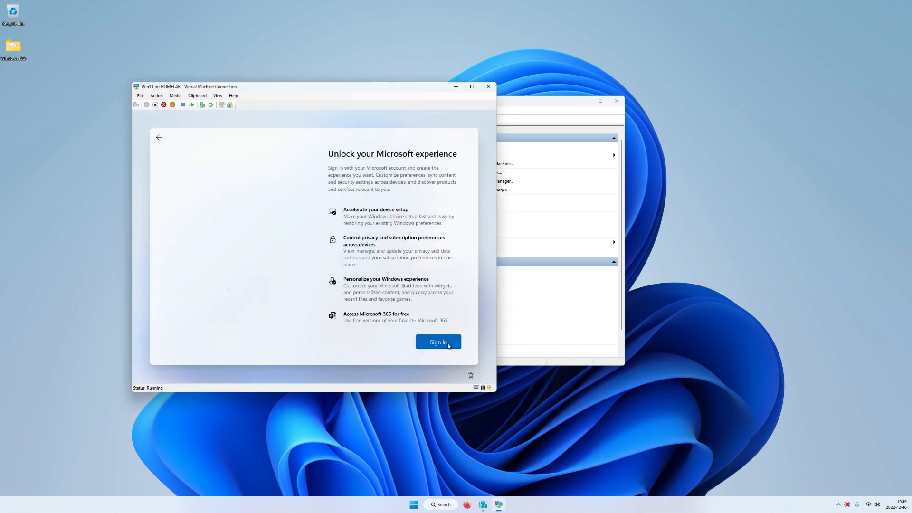
Step: Attempt Microsoft account sign-in, correcting the e-mail and entering a password, past the locked-account message
{"action": "left_click", "coordinate": [447, 343]}
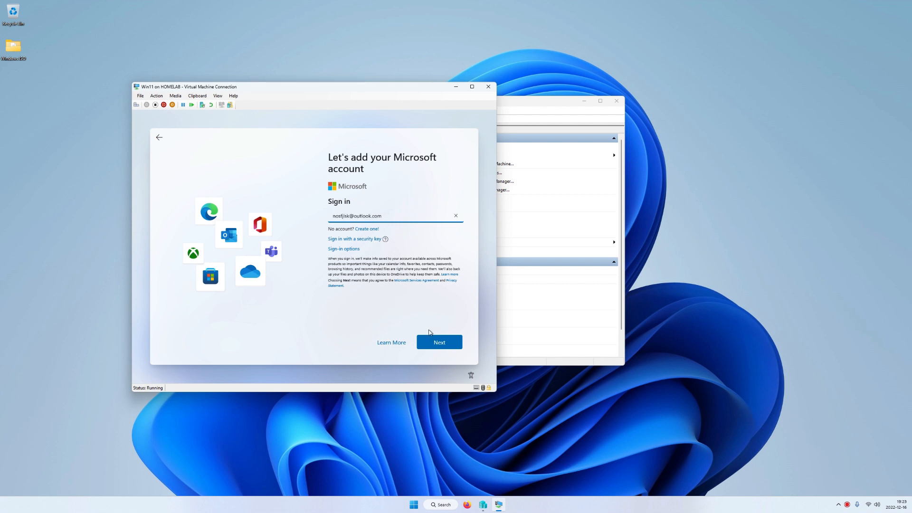
{"action": "left_click", "coordinate": [428, 337]}
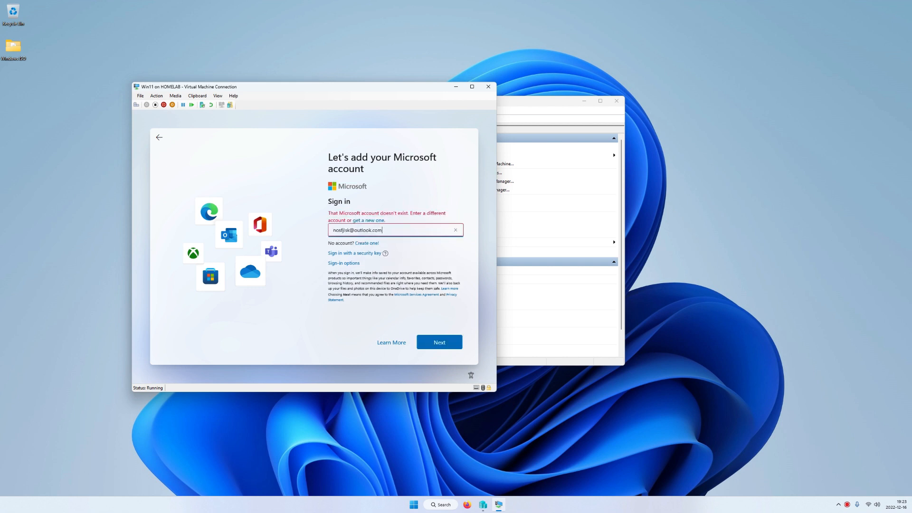
{"action": "double_click", "coordinate": [342, 230]}
{"action": "type", "text": "asdasd"}
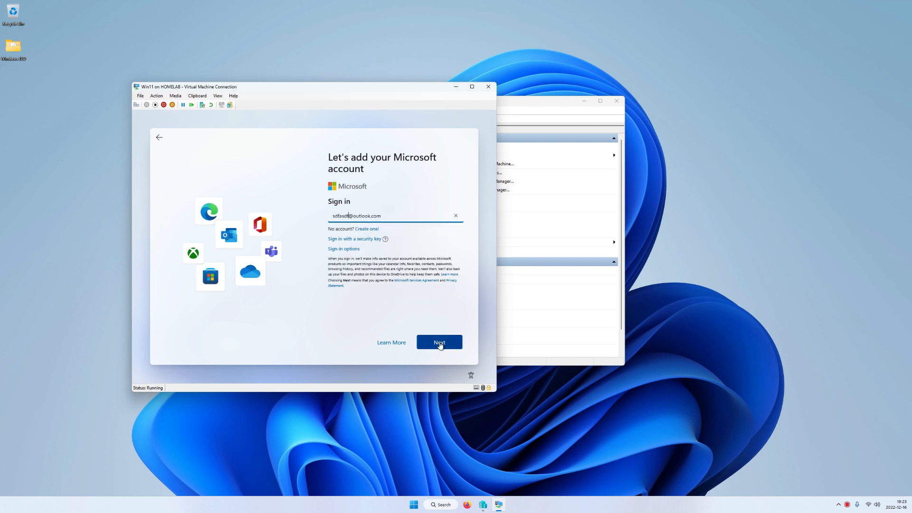
{"action": "left_click", "coordinate": [439, 344]}
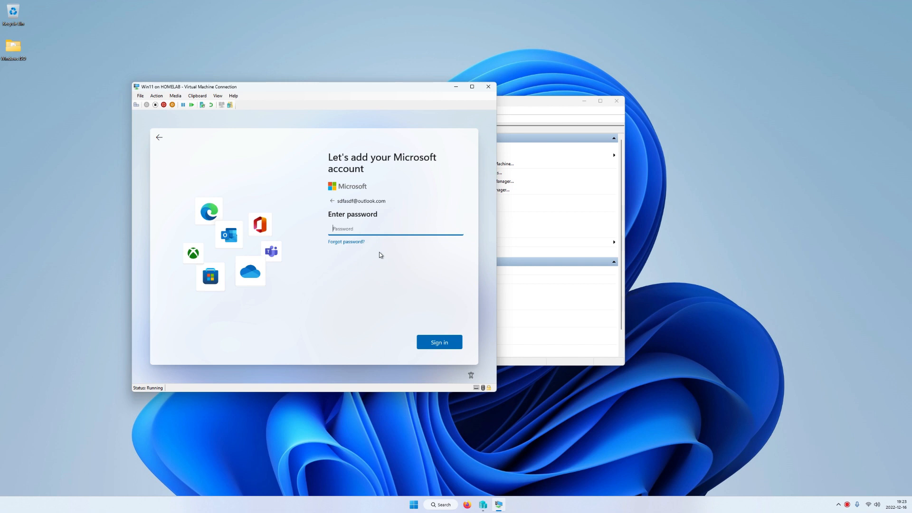
{"action": "type", "text": "asdasdasdasd"}
{"action": "left_click", "coordinate": [447, 344]}
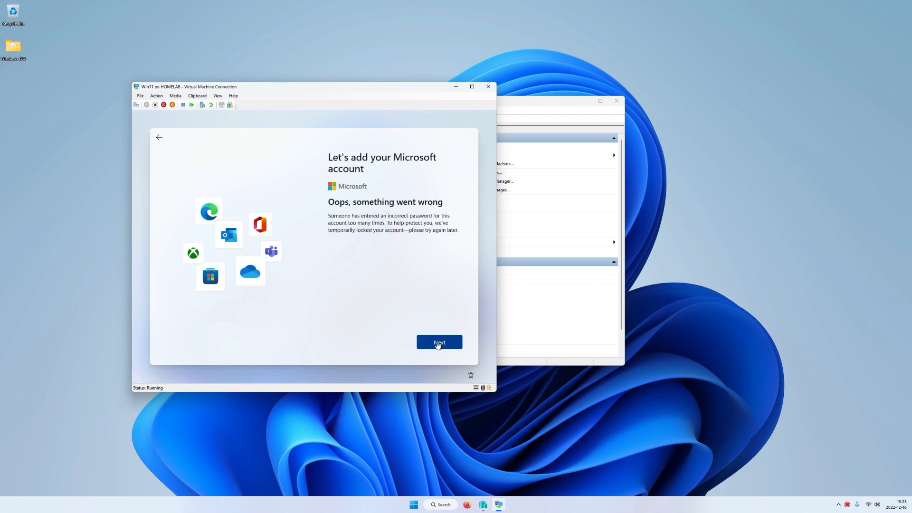
{"action": "left_click", "coordinate": [438, 344]}
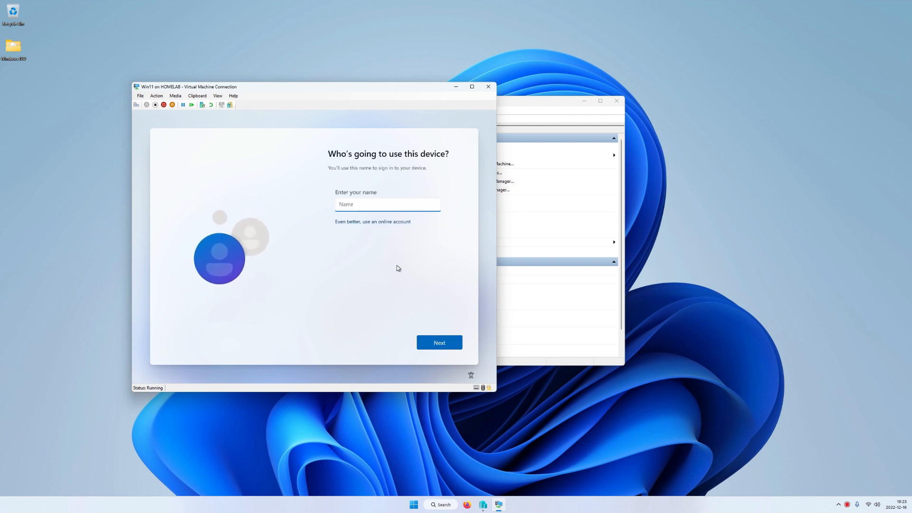
Step: Create the local user Win11-u and set and confirm its password
{"action": "type", "text": "Win11-u"}
{"action": "type", "text": "••••"}
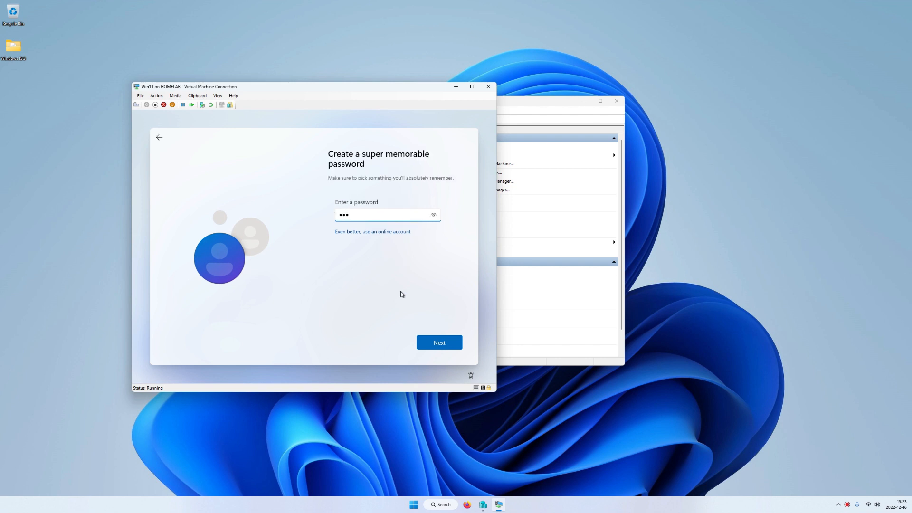
{"action": "left_click", "coordinate": [450, 348]}
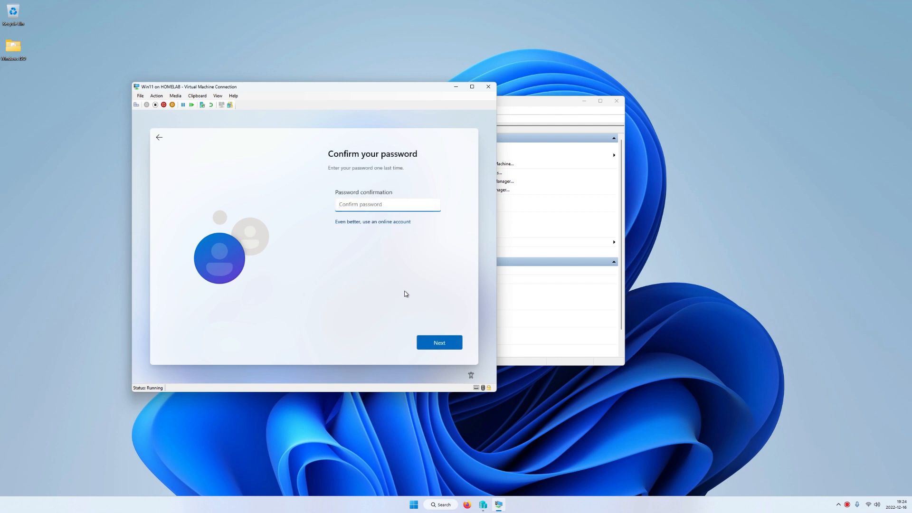
{"action": "type", "text": "•••"}
{"action": "left_click", "coordinate": [430, 342]}
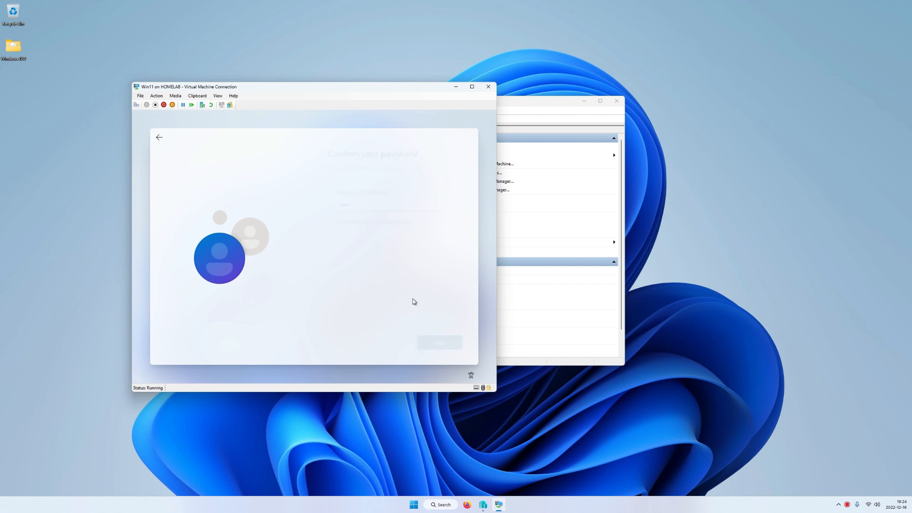
{"action": "left_click", "coordinate": [788, 391]}
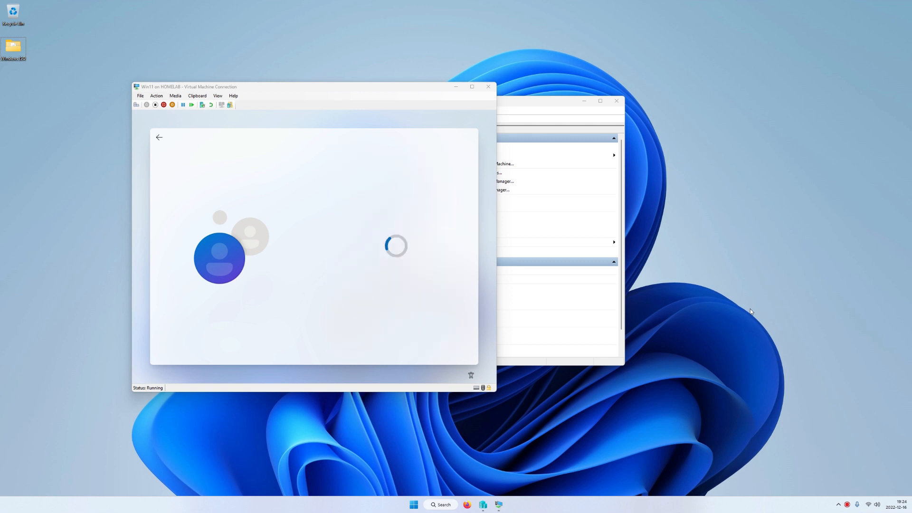
Step: Turn off location, find my device, inking, tailored experiences and advertising ID; limit diagnostics; accept
{"action": "left_click", "coordinate": [337, 244]}
{"action": "left_click", "coordinate": [336, 285]}
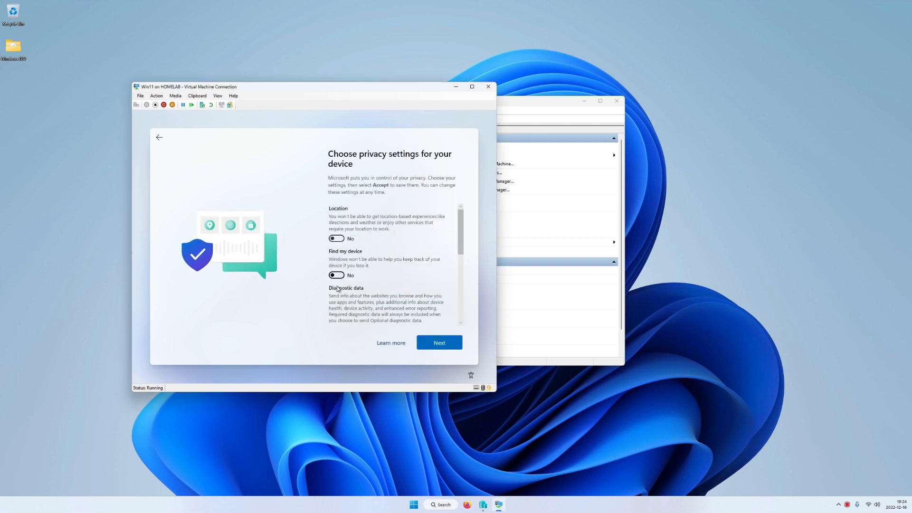
{"action": "scroll", "coordinate": [342, 285], "scroll_direction": "down", "scroll_amount": 1}
{"action": "left_click", "coordinate": [336, 312]}
{"action": "scroll", "coordinate": [351, 301], "scroll_direction": "down", "scroll_amount": 1}
{"action": "left_click", "coordinate": [336, 301]}
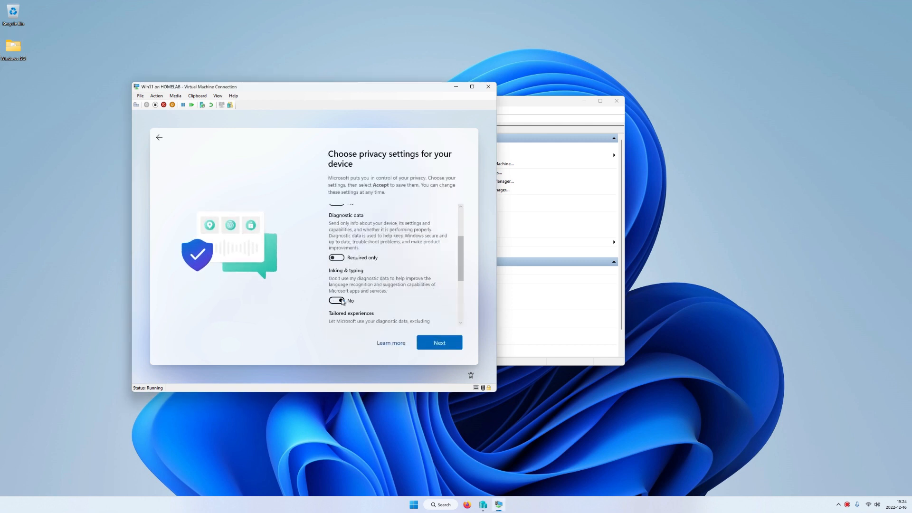
{"action": "scroll", "coordinate": [338, 292], "scroll_direction": "down", "scroll_amount": 2}
{"action": "left_click", "coordinate": [337, 276]}
{"action": "left_click", "coordinate": [336, 308]}
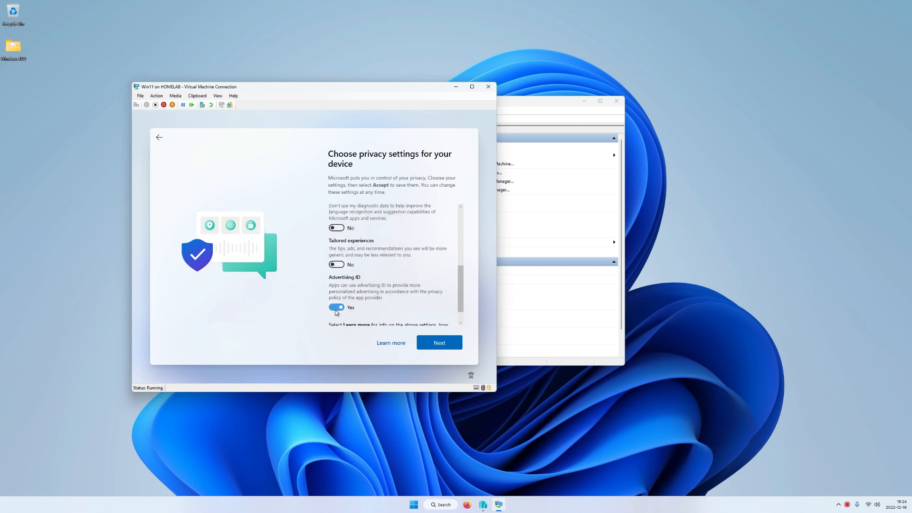
{"action": "scroll", "coordinate": [339, 308], "scroll_direction": "down", "scroll_amount": 1}
{"action": "left_click", "coordinate": [430, 342]}
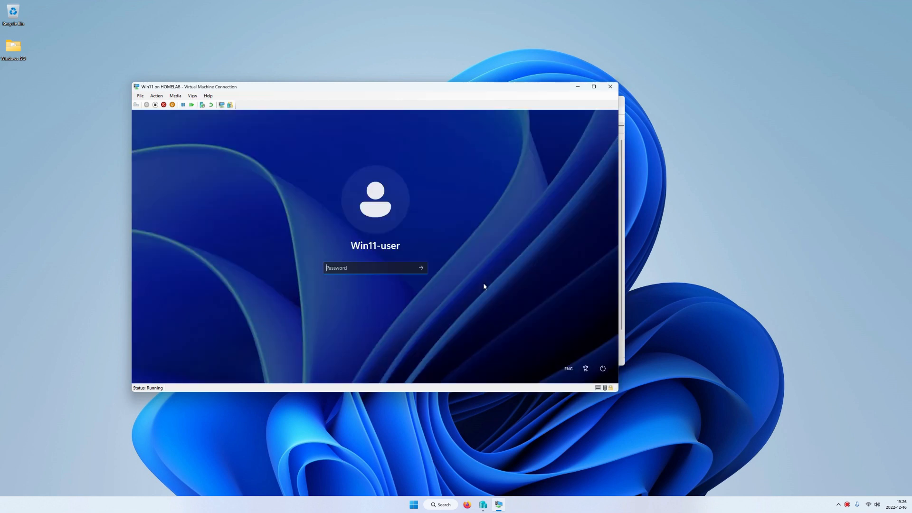
Step: Sign in to the Win11 desktop with the account password
{"action": "type", "text": "••••"}
{"action": "key", "text": "Return"}
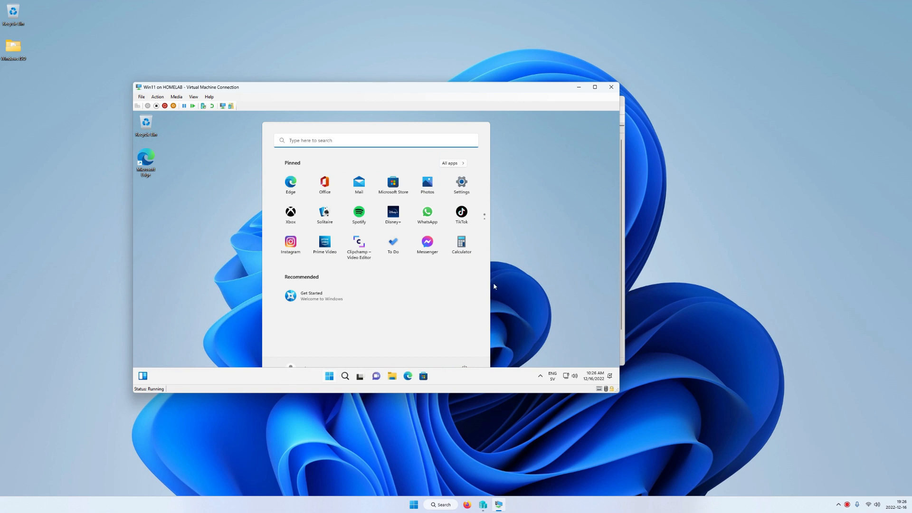
{"action": "left_click", "coordinate": [532, 290]}
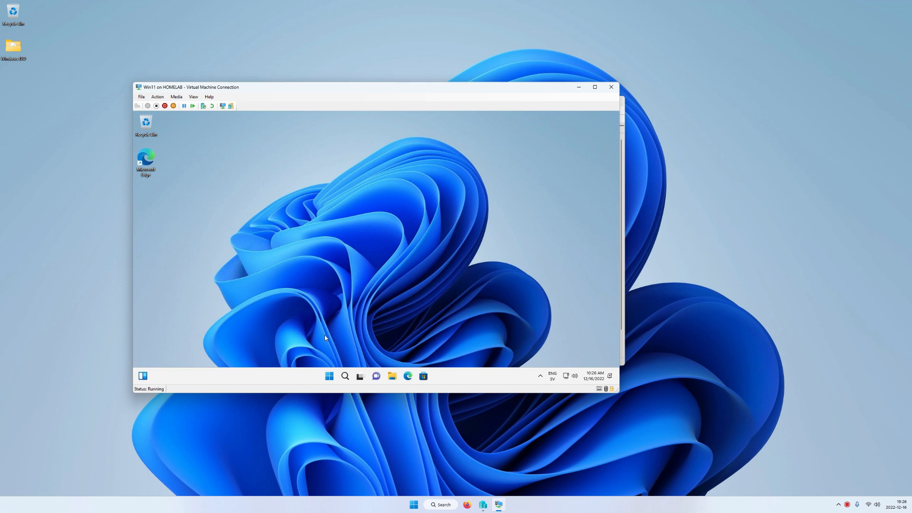
Step: Shut down Win11 and start a new virtual machine named Win10
{"action": "left_click", "coordinate": [328, 376]}
{"action": "left_click", "coordinate": [463, 351]}
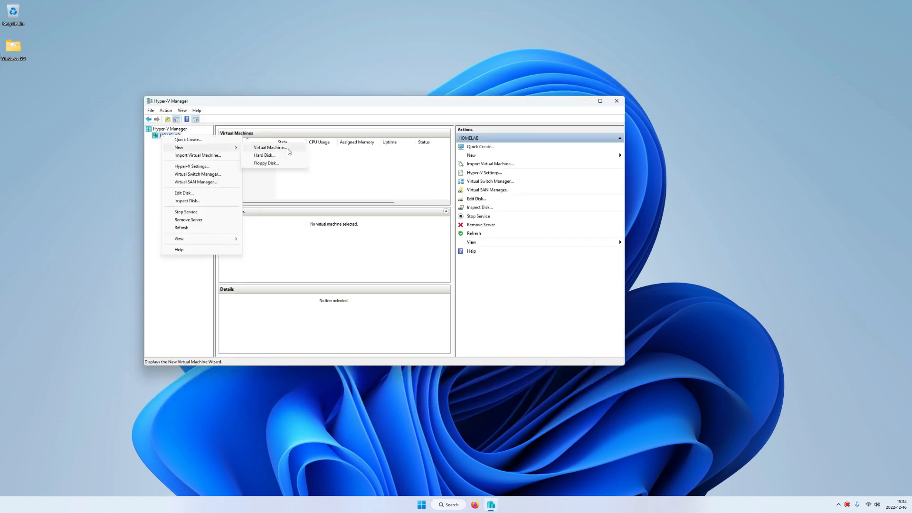
{"action": "left_click", "coordinate": [266, 145]}
{"action": "type", "text": "Win10"}
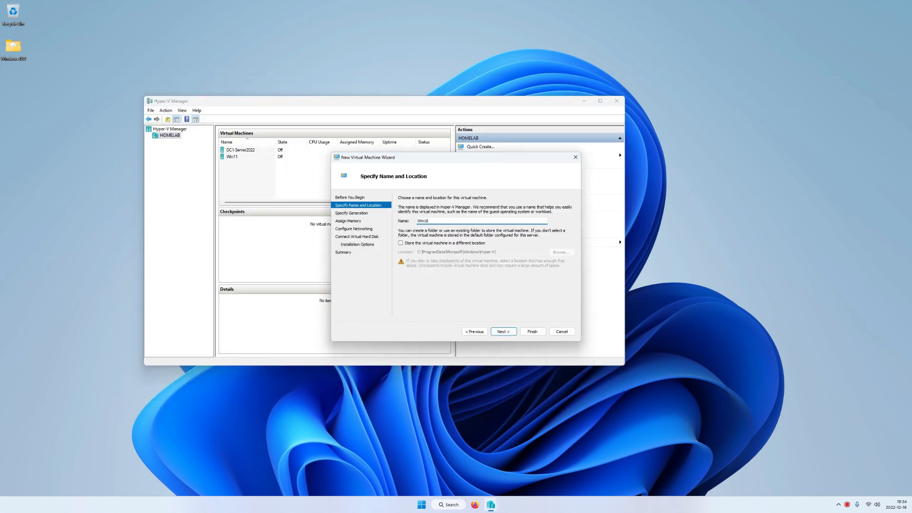
Step: Finish the Win10 wizard using Windows10-22H2.iso as the installation image
{"action": "left_click", "coordinate": [504, 332]}
{"action": "left_click", "coordinate": [504, 332]}
{"action": "left_click", "coordinate": [503, 332]}
{"action": "left_click", "coordinate": [503, 332]}
{"action": "left_click", "coordinate": [503, 332]}
{"action": "left_click", "coordinate": [401, 219]}
{"action": "left_click", "coordinate": [557, 245]}
{"action": "left_click", "coordinate": [424, 231]}
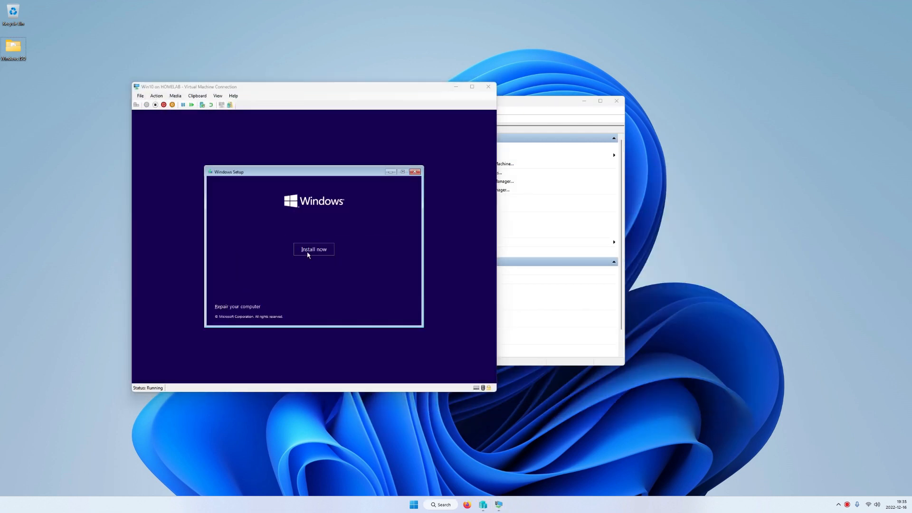
Step: Run a custom Windows 10 install and create the offline account Win10-user
{"action": "left_click", "coordinate": [307, 251]}
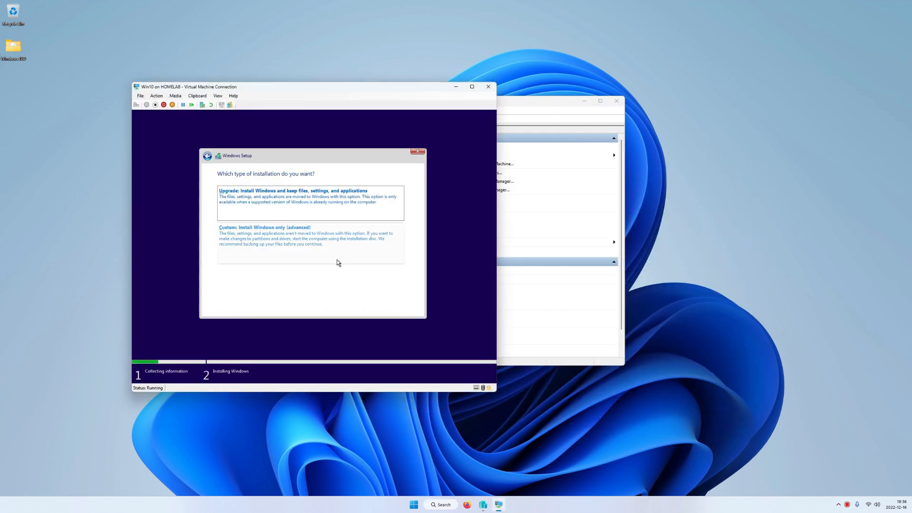
{"action": "left_click", "coordinate": [337, 262]}
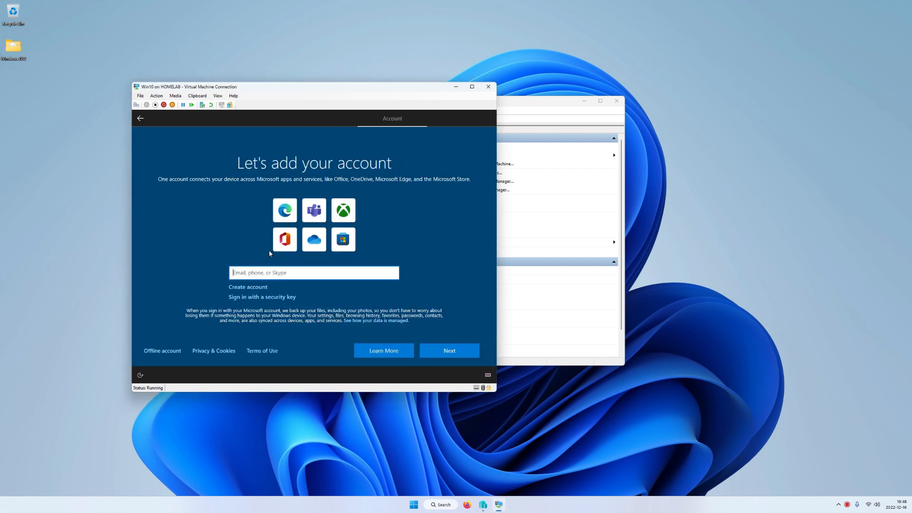
{"action": "left_click", "coordinate": [152, 350]}
{"action": "left_click", "coordinate": [162, 362]}
{"action": "type", "text": "W"}
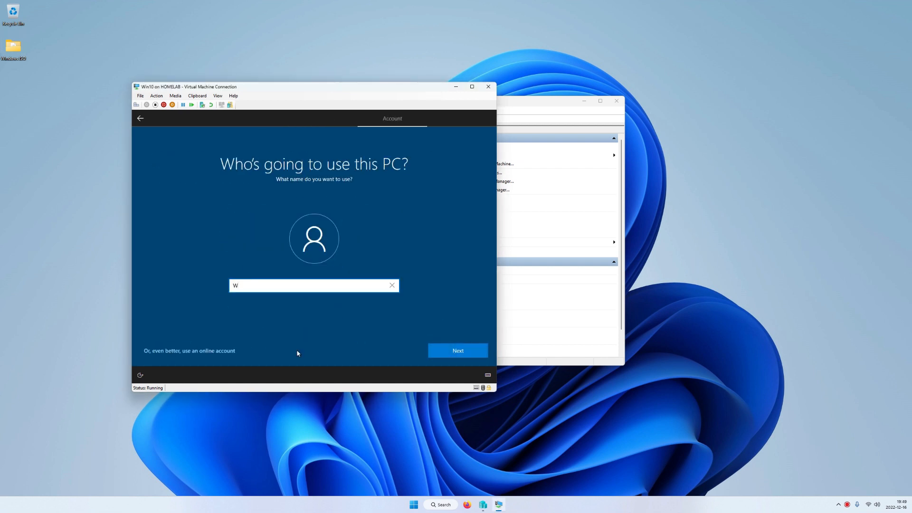
{"action": "type", "text": "in10-user"}
{"action": "left_click", "coordinate": [445, 356]}
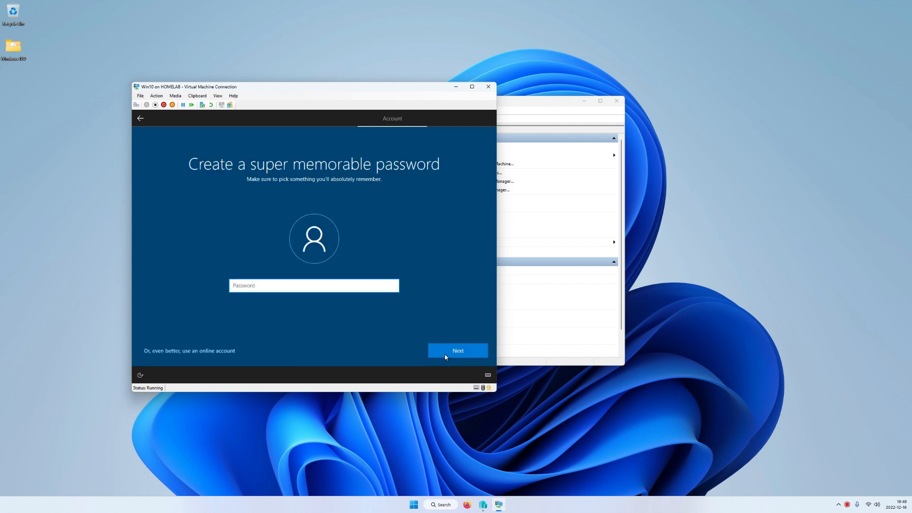
Step: Set and confirm the Win10-user password, sign in, and decline the Edge promotion
{"action": "type", "text": "•••"}
{"action": "left_click", "coordinate": [446, 355]}
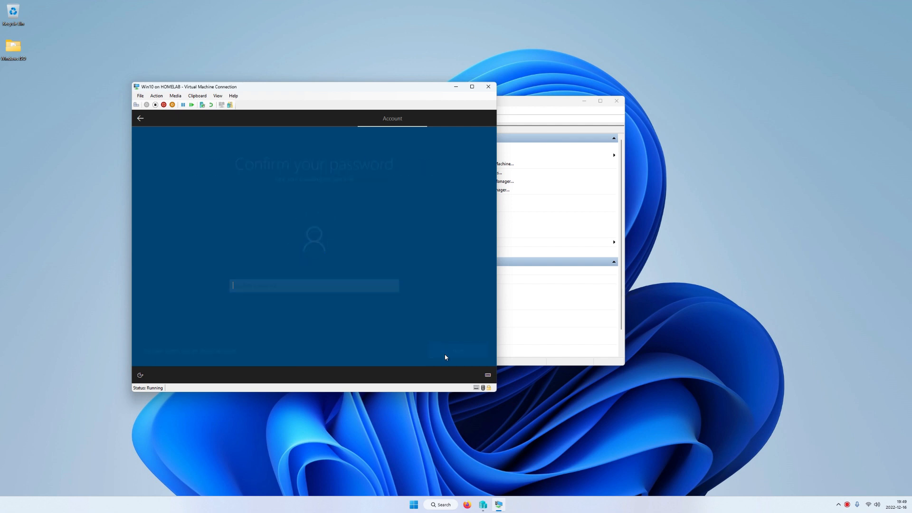
{"action": "type", "text": "•••"}
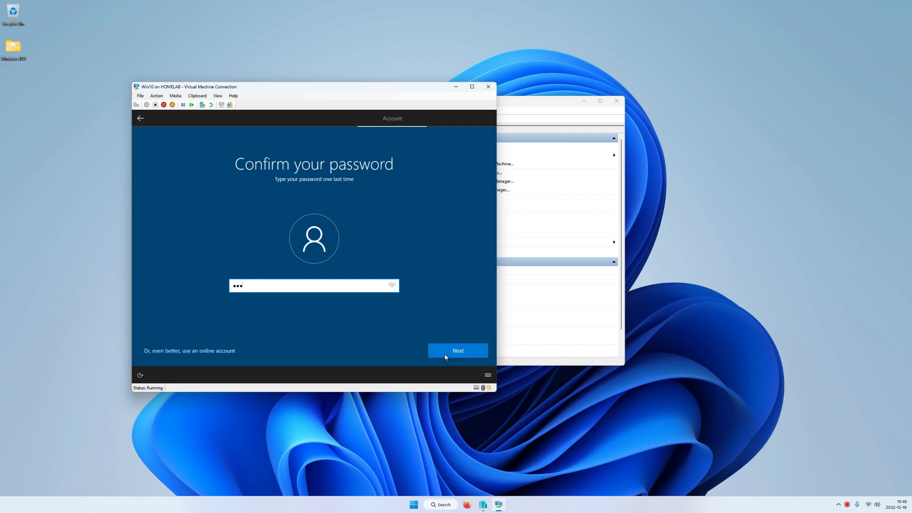
{"action": "left_click", "coordinate": [446, 356]}
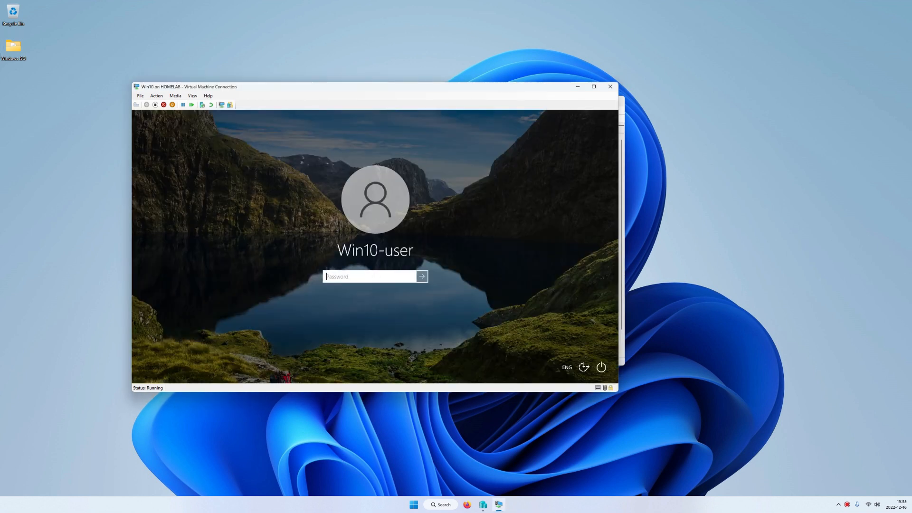
{"action": "type", "text": "•••"}
{"action": "key", "text": "Return"}
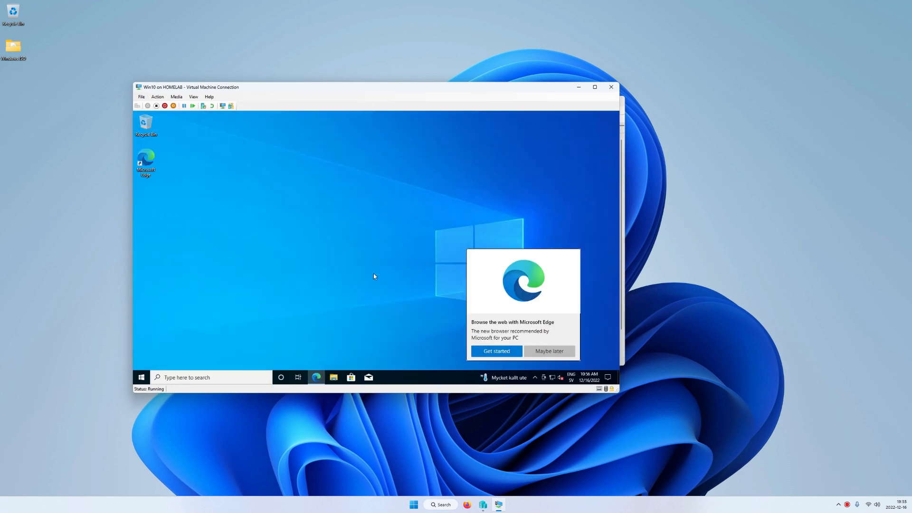
{"action": "left_click", "coordinate": [550, 354]}
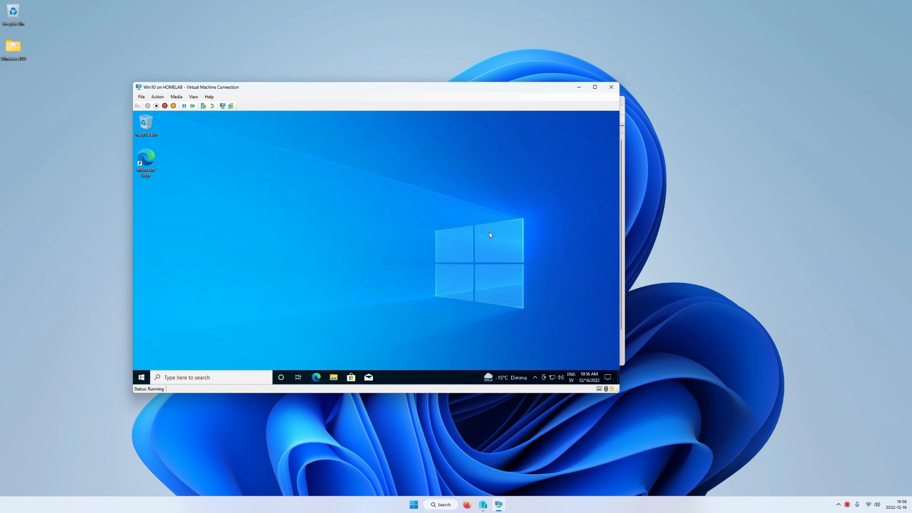
{"action": "left_click", "coordinate": [718, 350]}
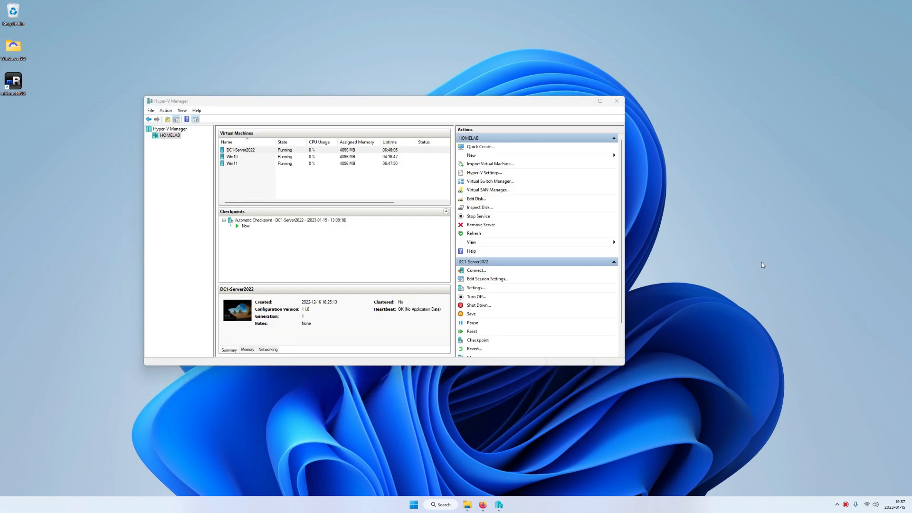
{"action": "right_click", "coordinate": [252, 155]}
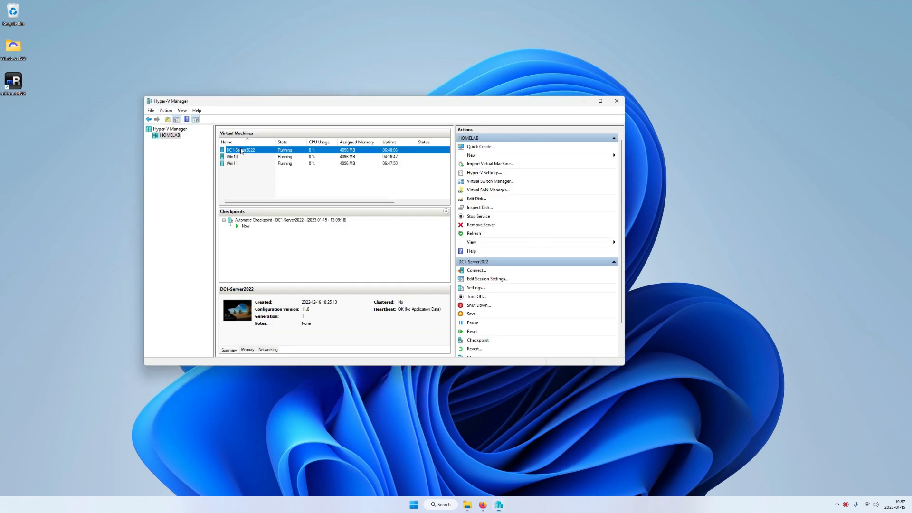
Step: Connect to DC1-Server2022 and sign in as Administrator
{"action": "left_click", "coordinate": [257, 153]}
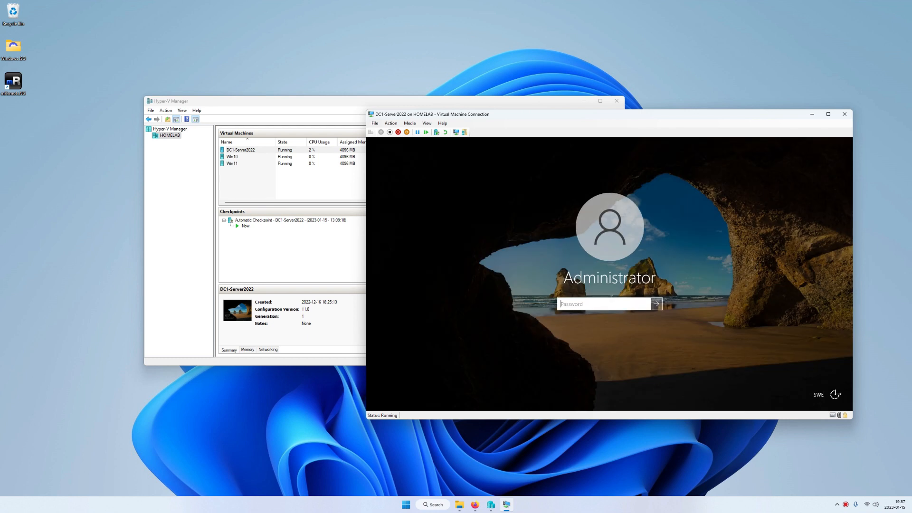
{"action": "type", "text": "**********"}
{"action": "key", "text": "Return"}
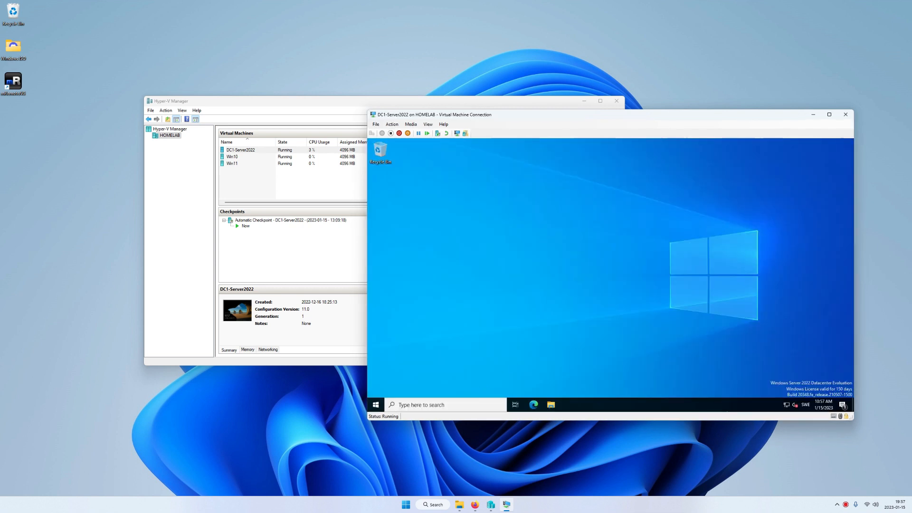
Step: Open Server Manager's Local Server page and its computer name settings
{"action": "left_click", "coordinate": [469, 405]}
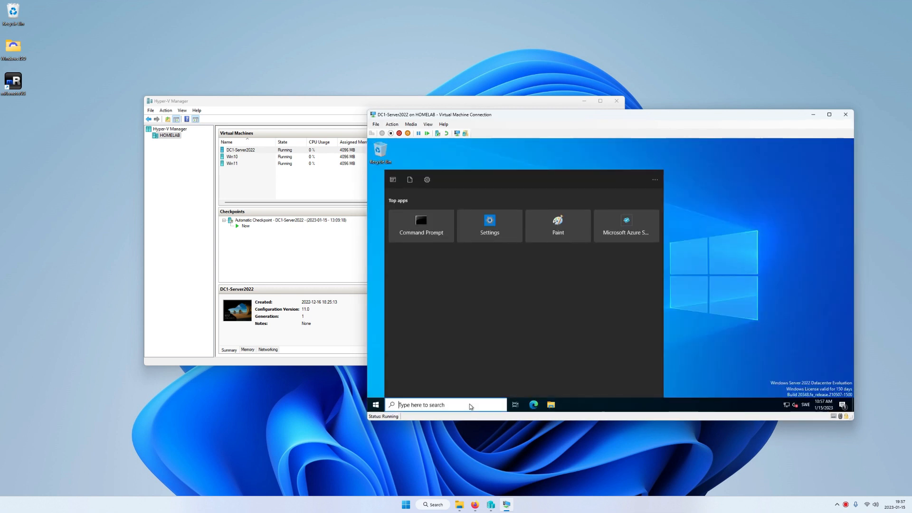
{"action": "type", "text": "server"}
{"action": "key", "text": "Return"}
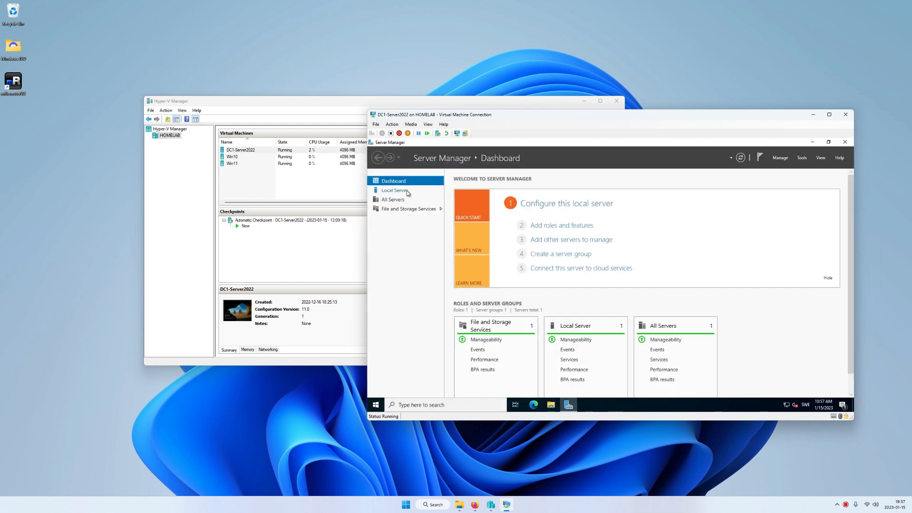
{"action": "left_click", "coordinate": [406, 192]}
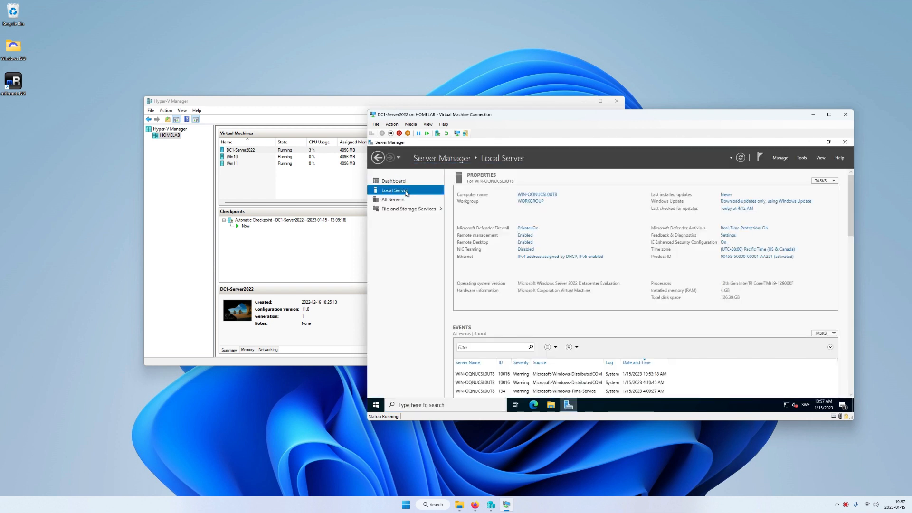
{"action": "left_click", "coordinate": [534, 194]}
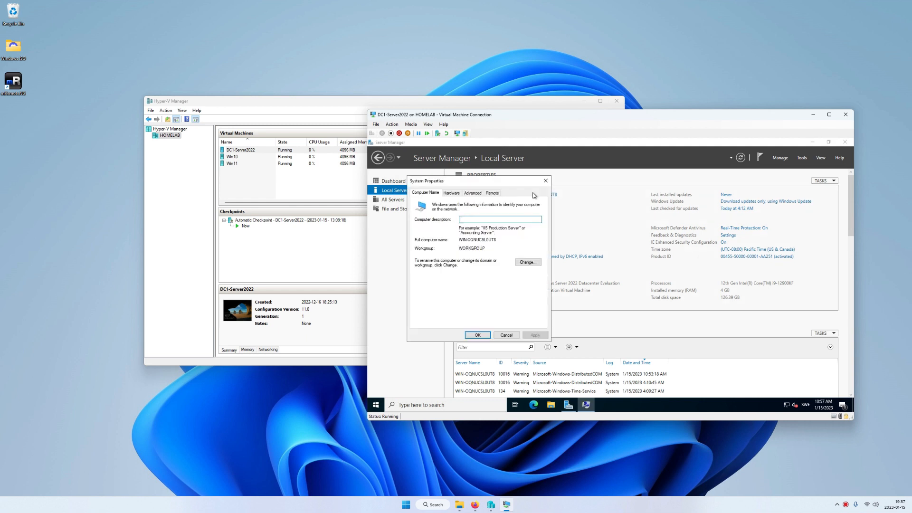
Step: Rename the computer to DC1-Server2022, restart now, then open its Network Connections
{"action": "left_click", "coordinate": [528, 263]}
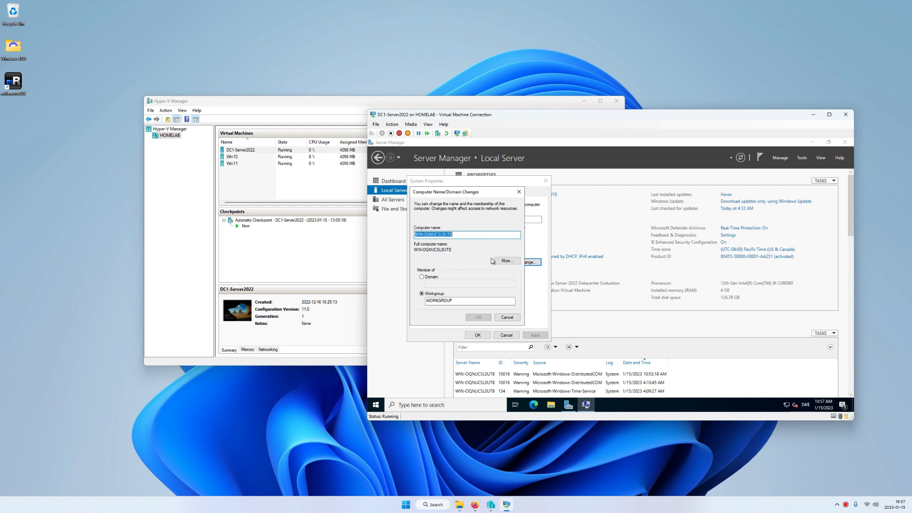
{"action": "type", "text": "DC1-Server2022"}
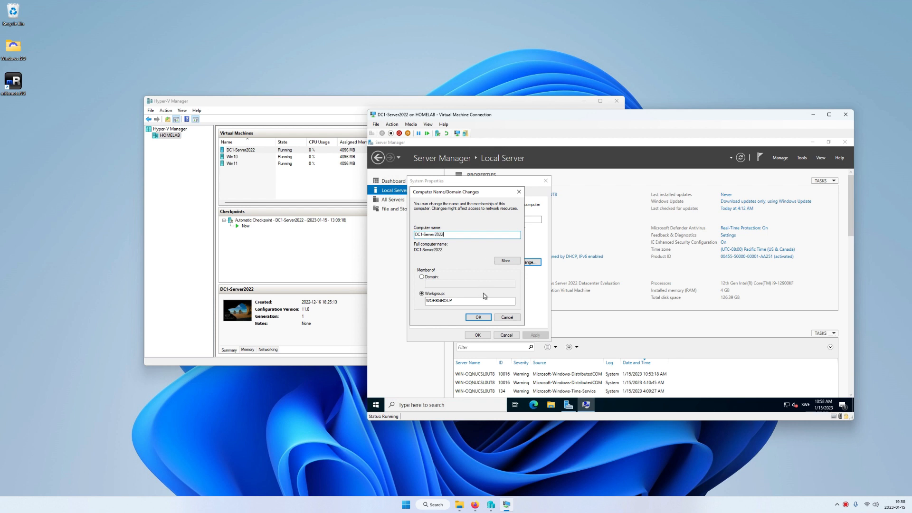
{"action": "left_click", "coordinate": [484, 315]}
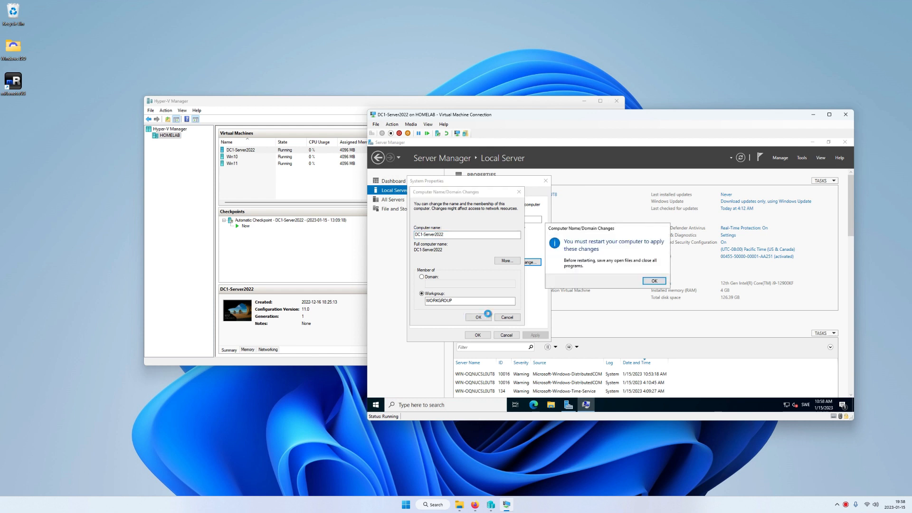
{"action": "left_click", "coordinate": [653, 281]}
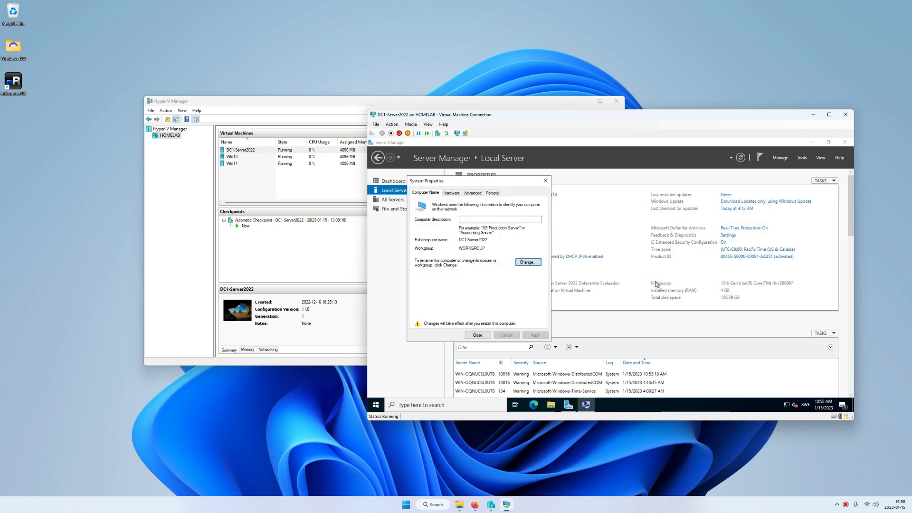
{"action": "left_click", "coordinate": [477, 335]}
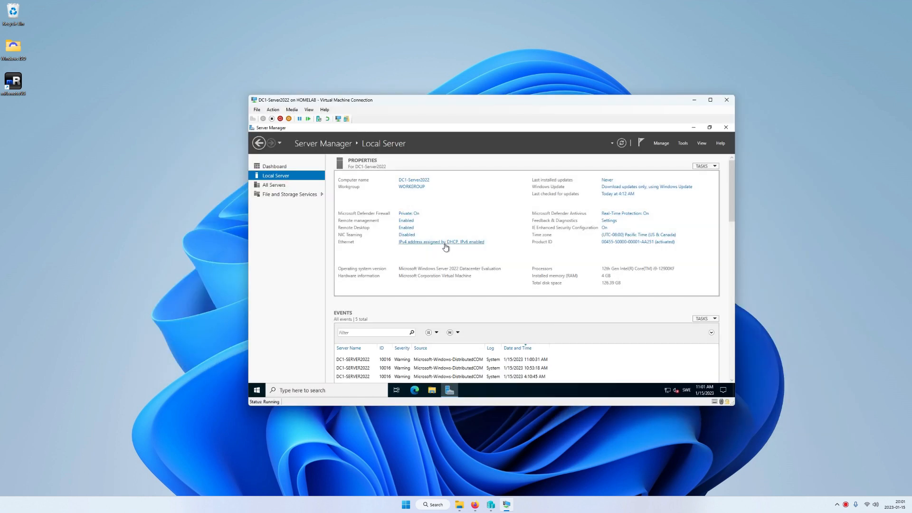
{"action": "left_click", "coordinate": [446, 244]}
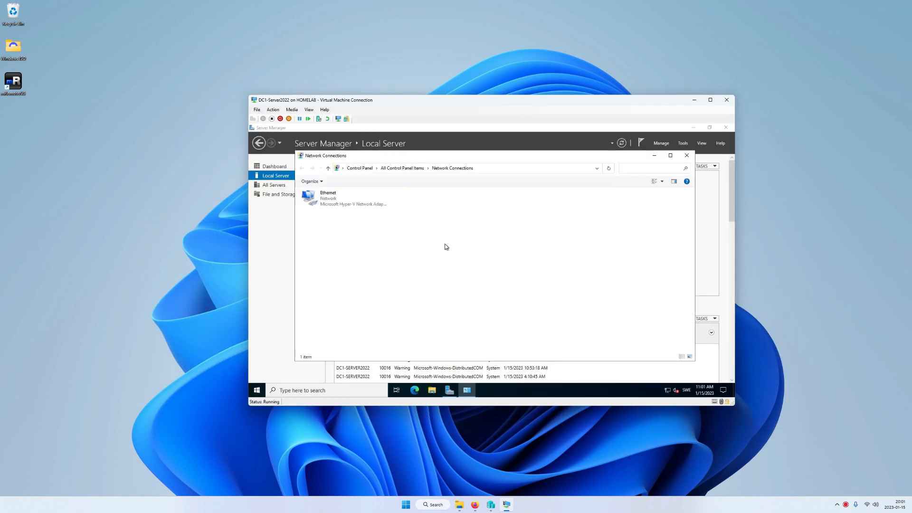
Step: Uncheck TCP/IPv6 on Ethernet and set IPv4 to use manually specified DNS server addresses
{"action": "right_click", "coordinate": [330, 200]}
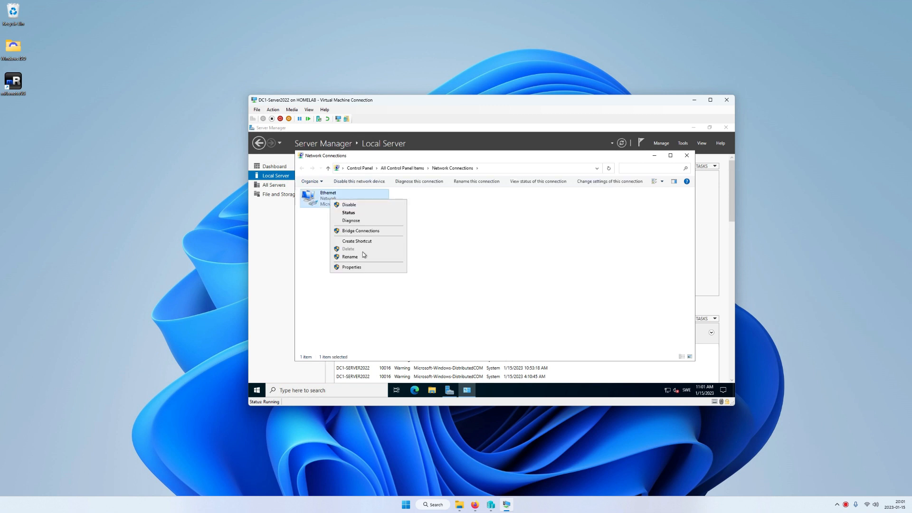
{"action": "left_click", "coordinate": [364, 267]}
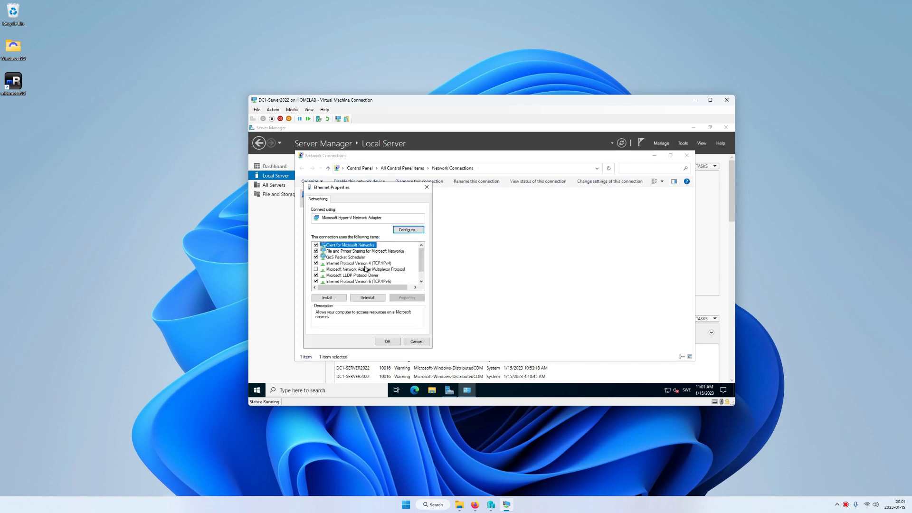
{"action": "scroll", "coordinate": [365, 268], "scroll_direction": "down", "scroll_amount": 1}
{"action": "left_click", "coordinate": [379, 269]}
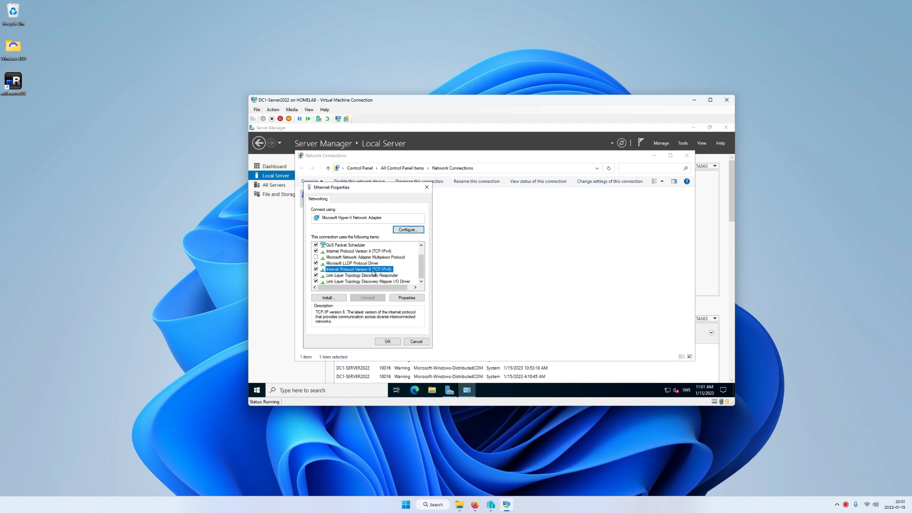
{"action": "left_click", "coordinate": [316, 270]}
{"action": "left_click", "coordinate": [354, 251]}
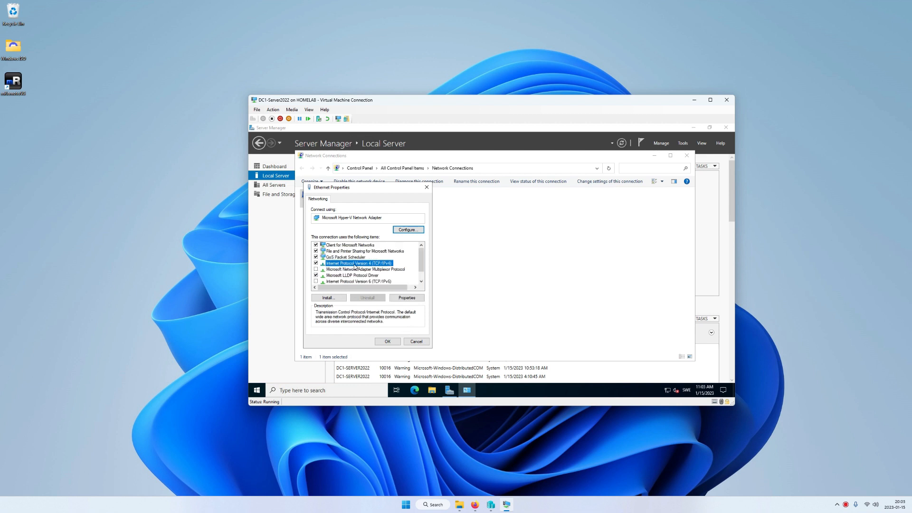
{"action": "left_click", "coordinate": [407, 298]}
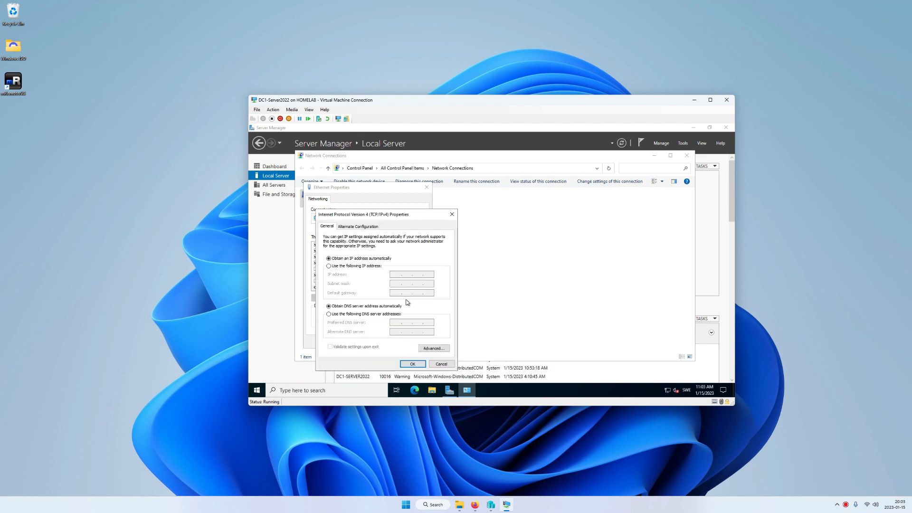
{"action": "left_click", "coordinate": [343, 314]}
{"action": "left_click", "coordinate": [347, 391]}
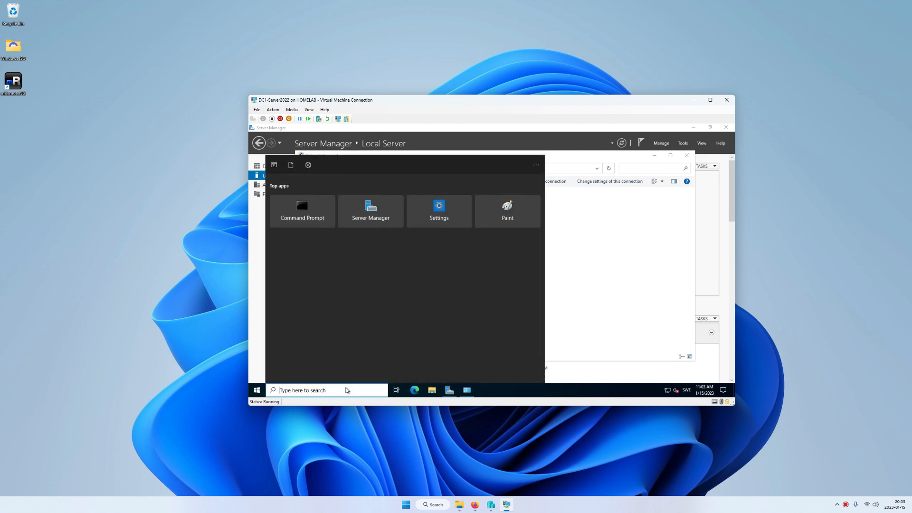
Step: Run ipconfig in Command Prompt and copy the server's IPv4 address 192.168.0.126
{"action": "type", "text": "cmd"}
{"action": "key", "text": "Return"}
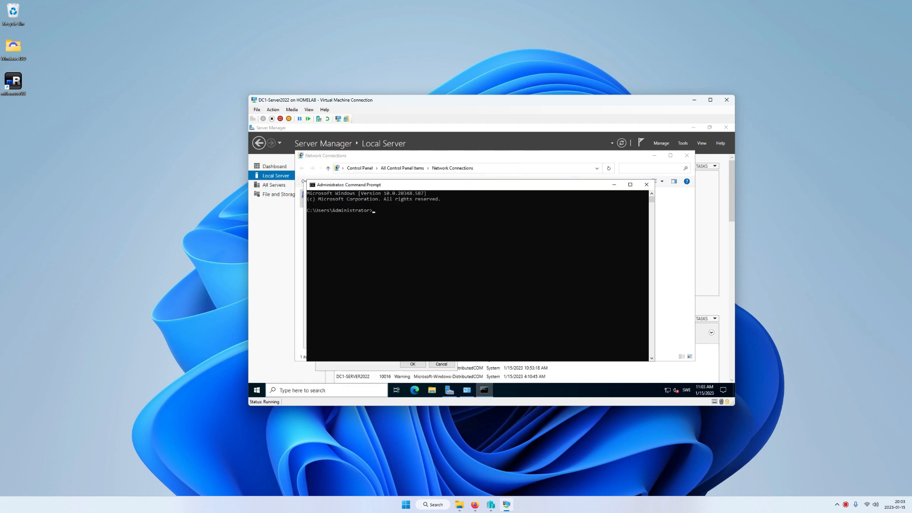
{"action": "type", "text": "ipconfig"}
{"action": "key", "text": "Return"}
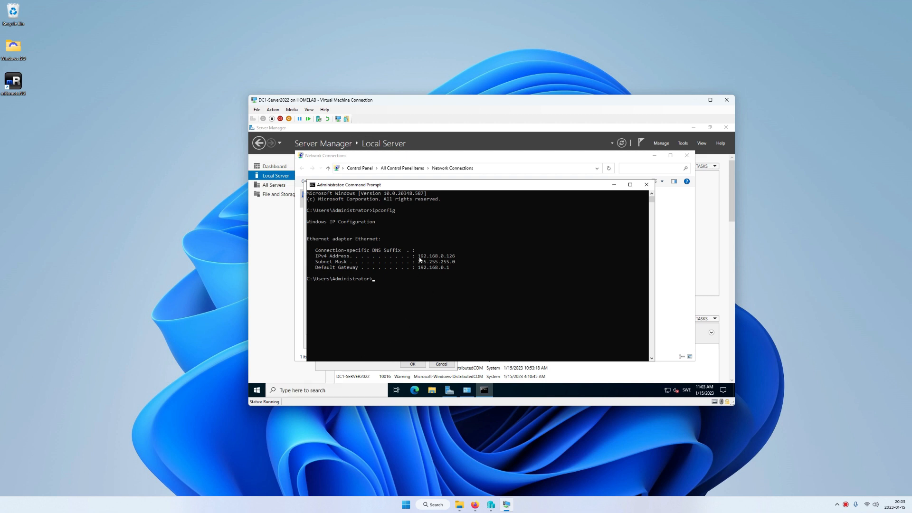
{"action": "left_click_drag", "start_coordinate": [419, 259], "coordinate": [455, 257]}
{"action": "key", "text": "ctrl+c"}
Step: Paste 192.168.0.126 as the preferred DNS server and save the adapter settings
{"action": "left_click", "coordinate": [613, 184]}
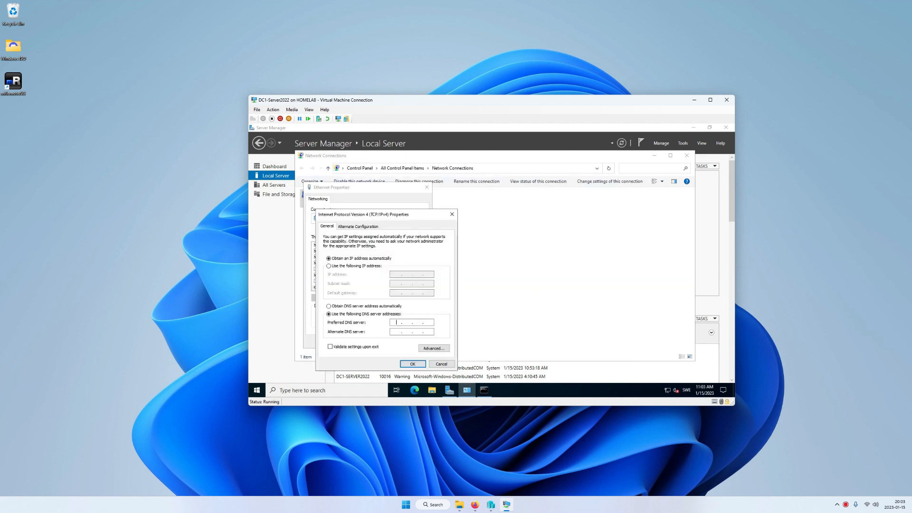
{"action": "right_click", "coordinate": [398, 322]}
{"action": "left_click", "coordinate": [424, 256]}
{"action": "left_click", "coordinate": [413, 364]}
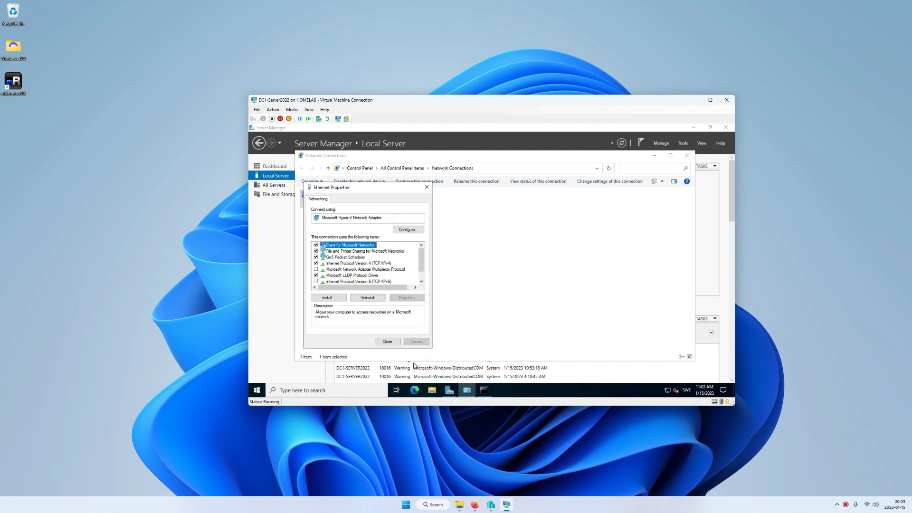
{"action": "left_click", "coordinate": [397, 341]}
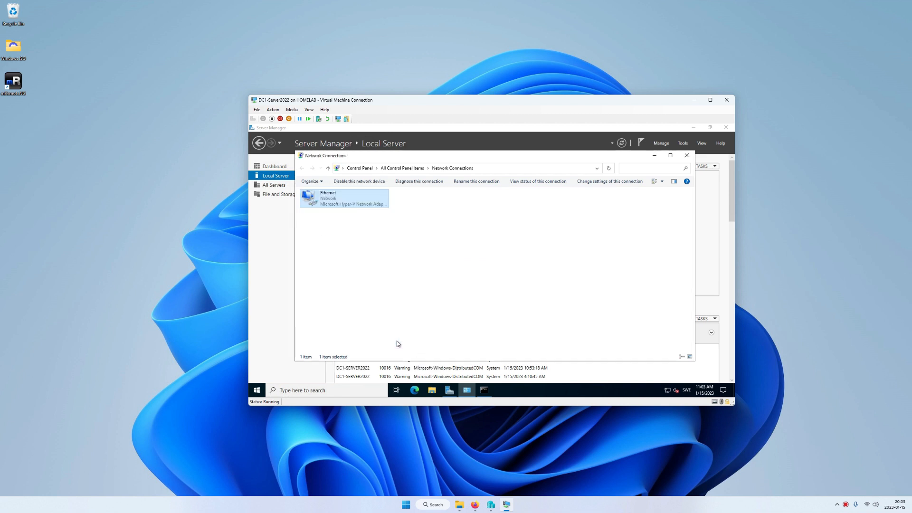
Step: Close Network Connections and Server Manager, then restart the server
{"action": "left_click", "coordinate": [686, 156]}
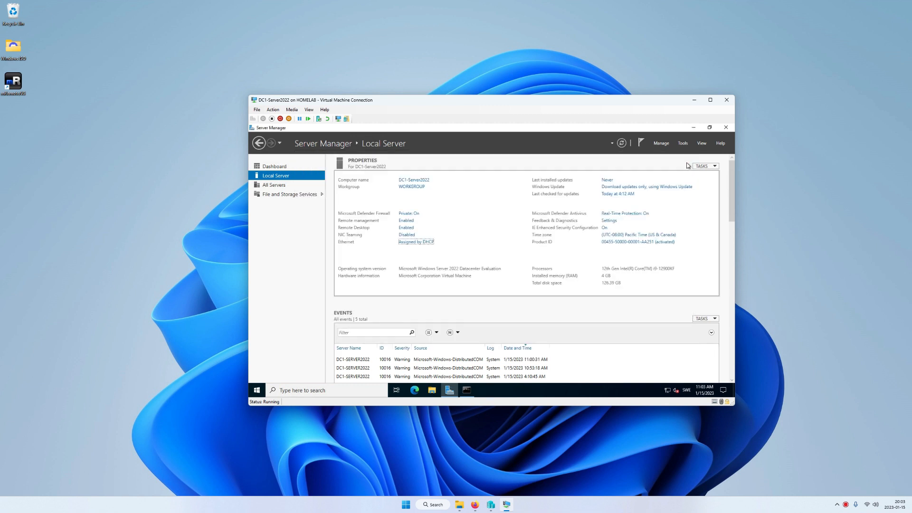
{"action": "left_click", "coordinate": [725, 128]}
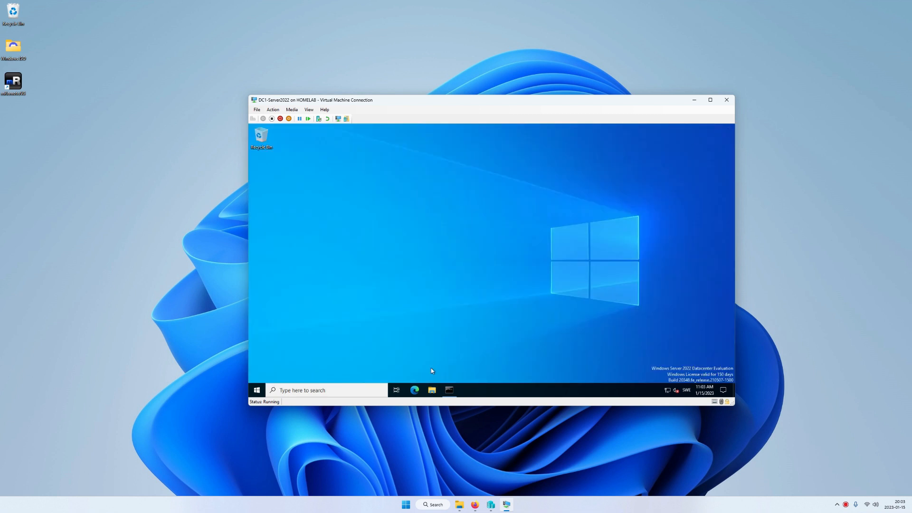
{"action": "left_click", "coordinate": [263, 395]}
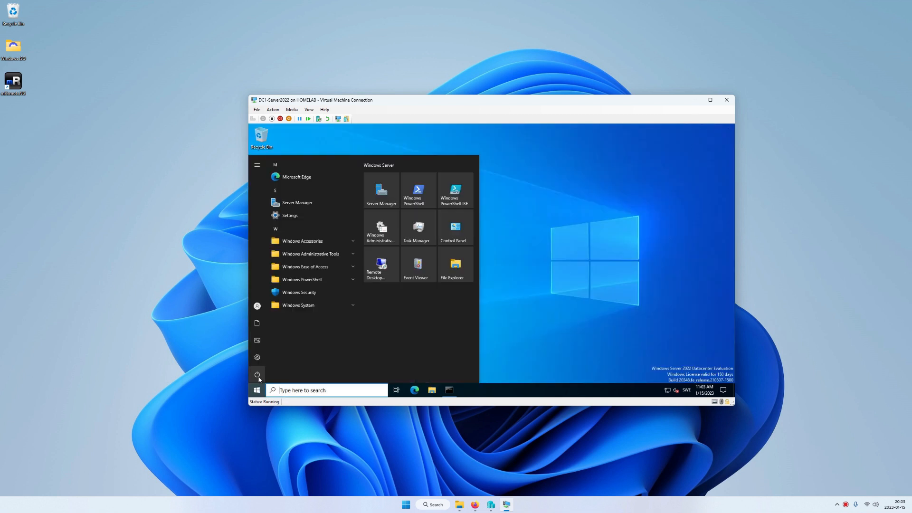
{"action": "left_click", "coordinate": [259, 377]}
{"action": "left_click", "coordinate": [274, 358]}
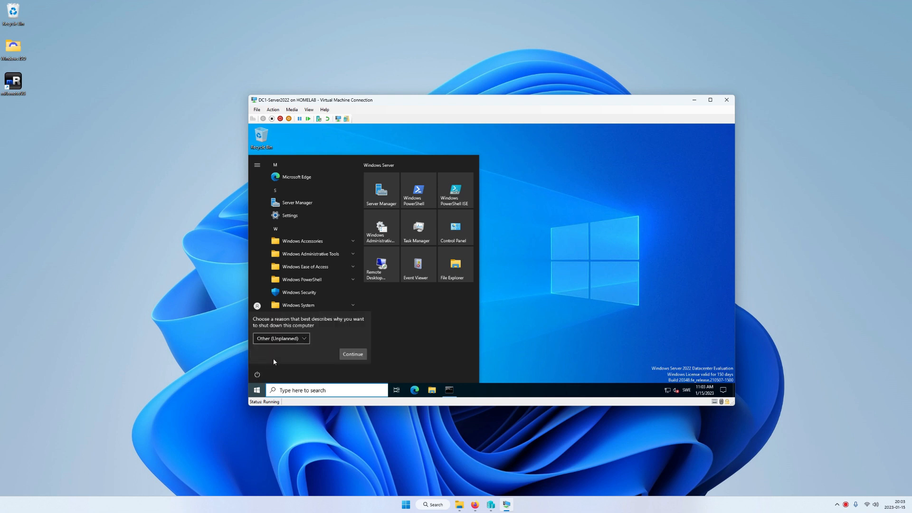
{"action": "left_click", "coordinate": [350, 354]}
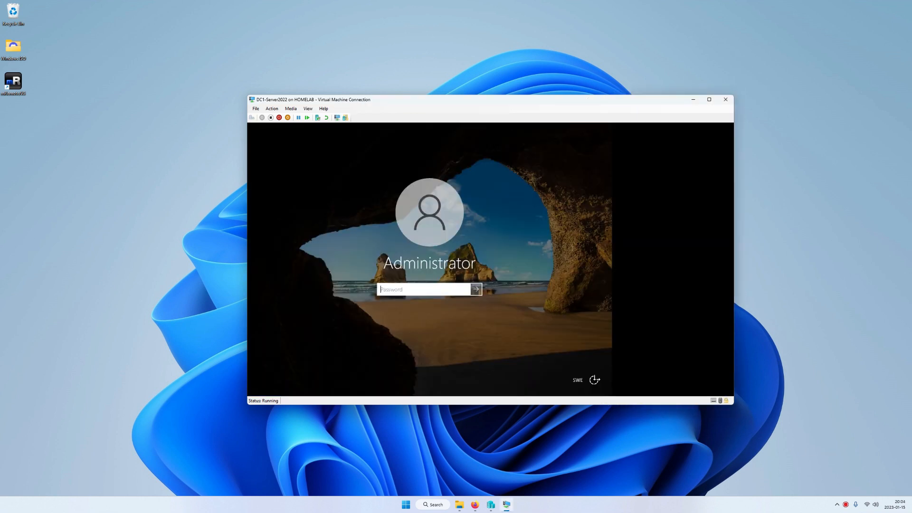
Step: Sign back in with the Administrator password and show the VM full screen
{"action": "type", "text": "************"}
{"action": "key", "text": "Return"}
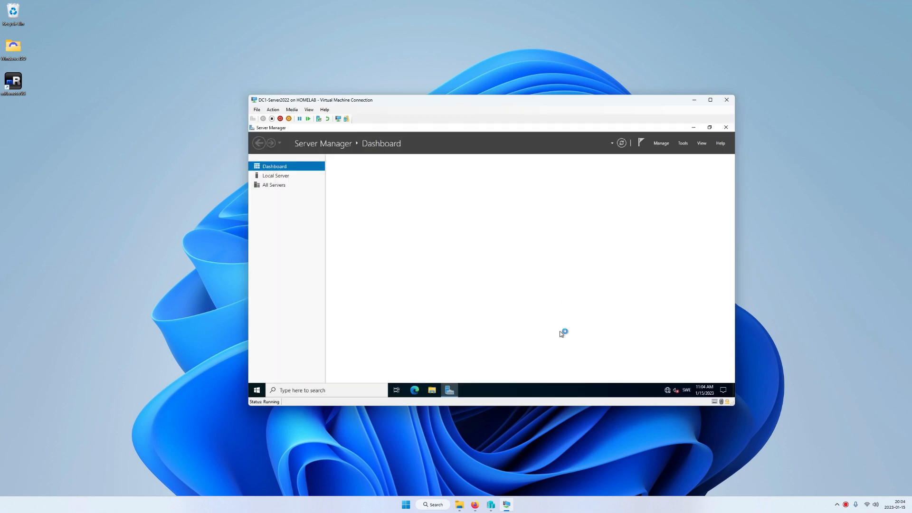
{"action": "left_click", "coordinate": [710, 100]}
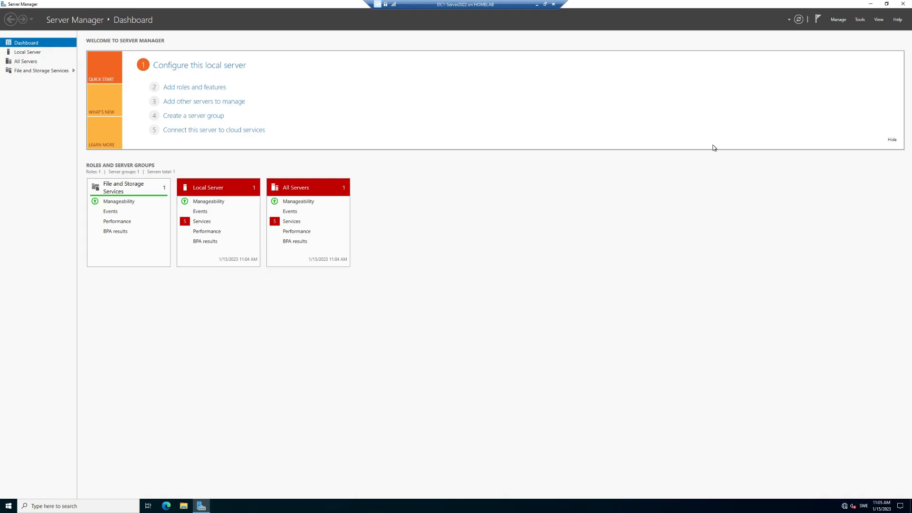
Step: Start Add Roles and Features and select Active Directory Domain Services with its required features
{"action": "left_click", "coordinate": [837, 20]}
{"action": "left_click", "coordinate": [836, 29]}
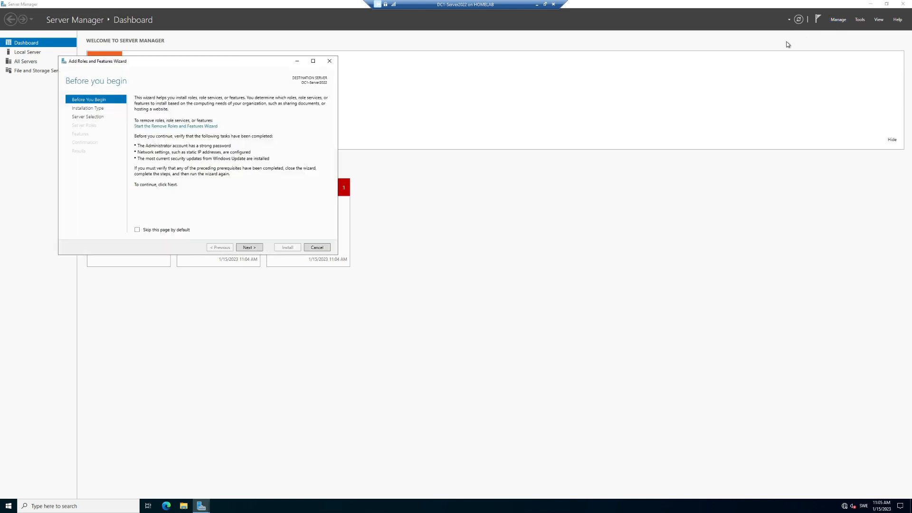
{"action": "left_click", "coordinate": [258, 248]}
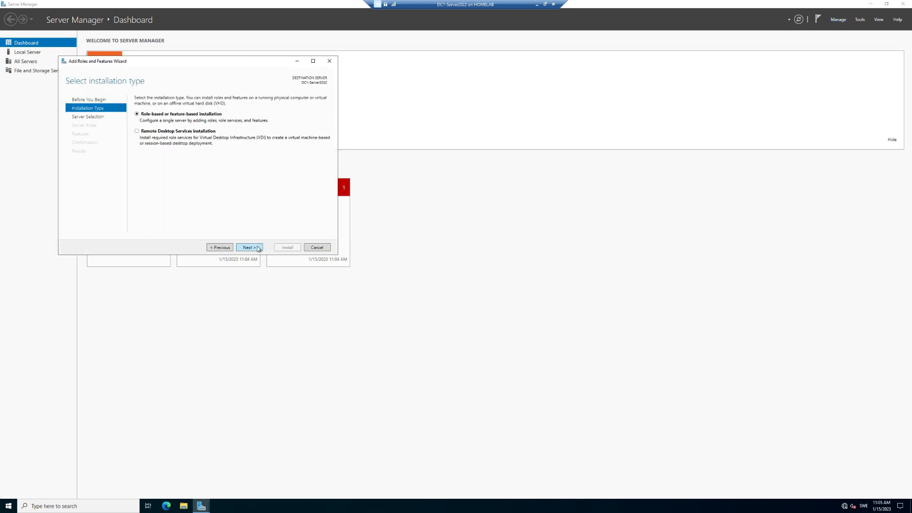
{"action": "left_click", "coordinate": [258, 247]}
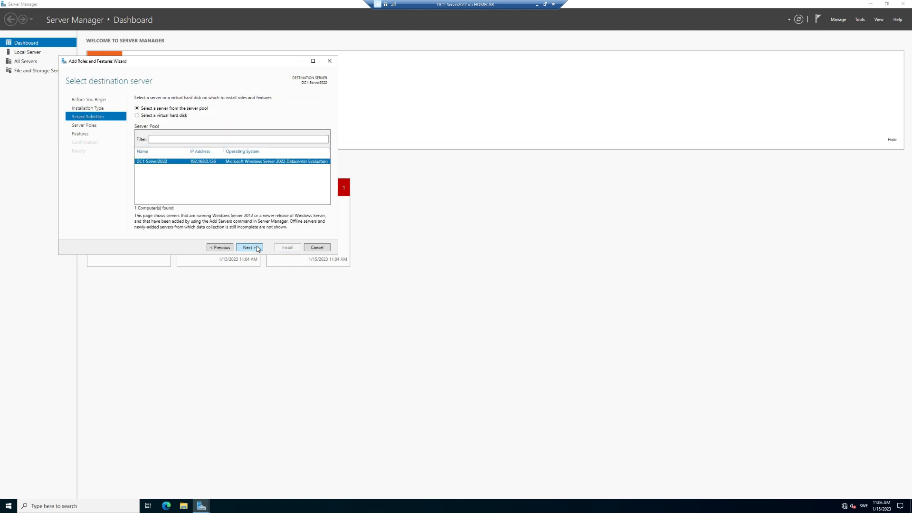
{"action": "left_click", "coordinate": [258, 248]}
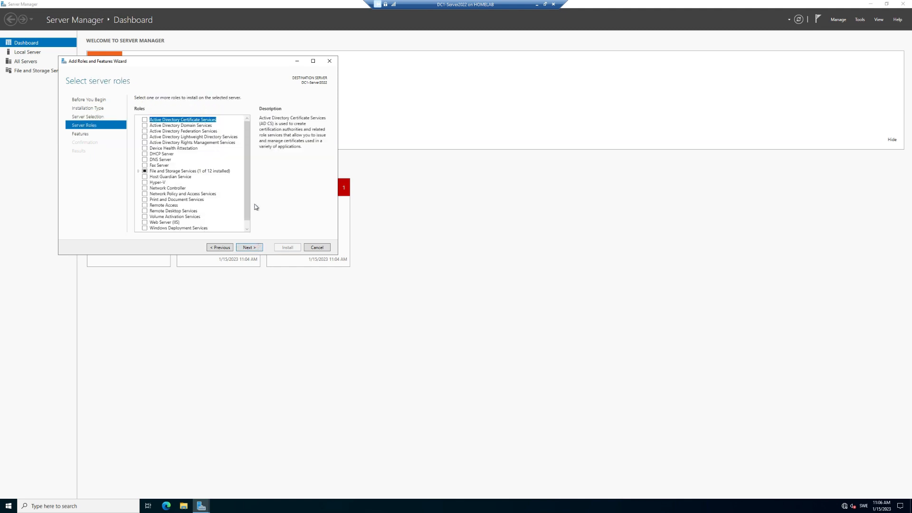
{"action": "left_click", "coordinate": [186, 126]}
{"action": "left_click", "coordinate": [145, 125]}
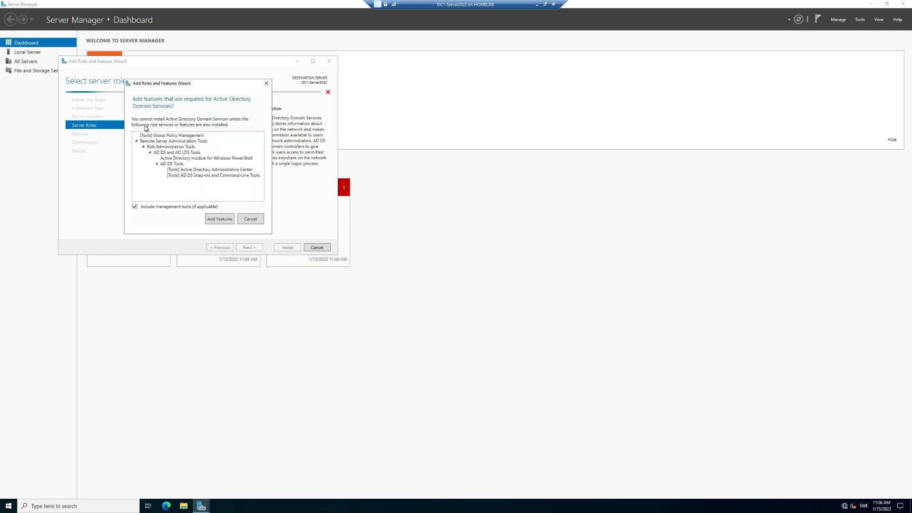
{"action": "left_click", "coordinate": [220, 221]}
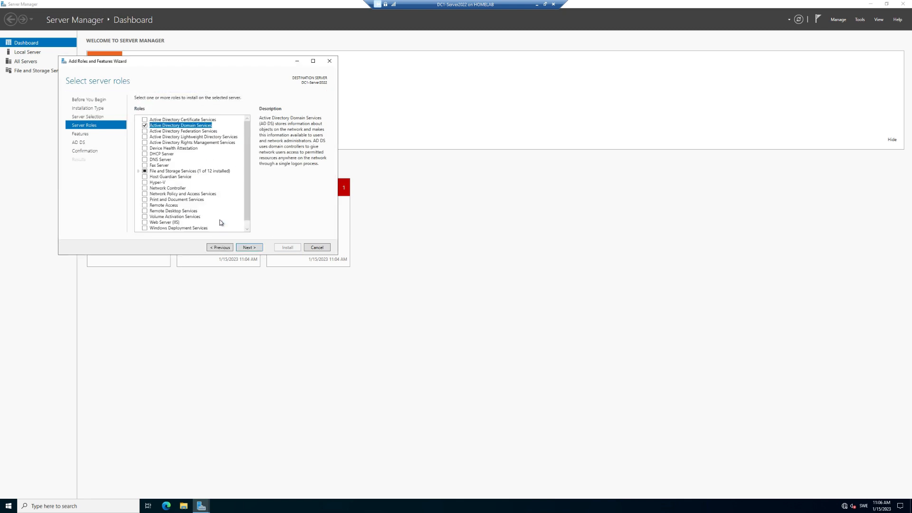
Step: Step through the remaining wizard pages, install AD DS, and close the wizard
{"action": "left_click", "coordinate": [247, 248]}
{"action": "left_click", "coordinate": [255, 248]}
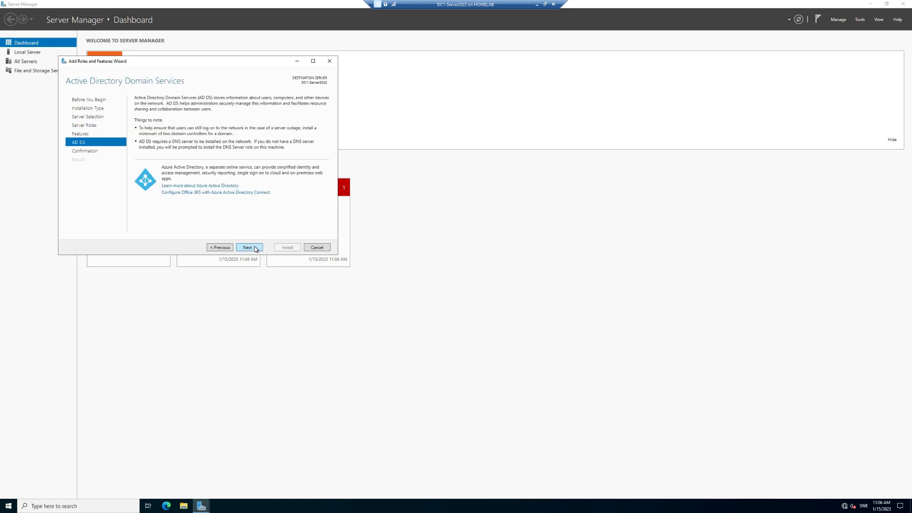
{"action": "left_click", "coordinate": [255, 249]}
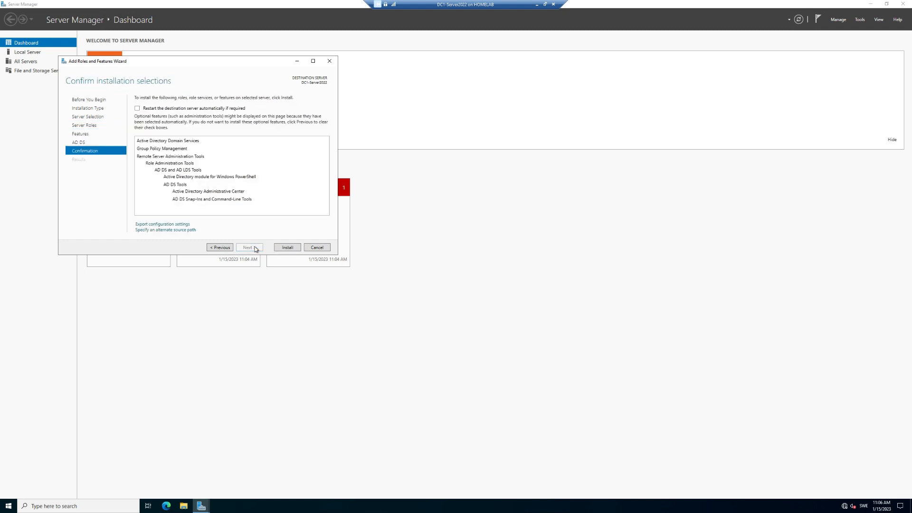
{"action": "left_click", "coordinate": [288, 247]}
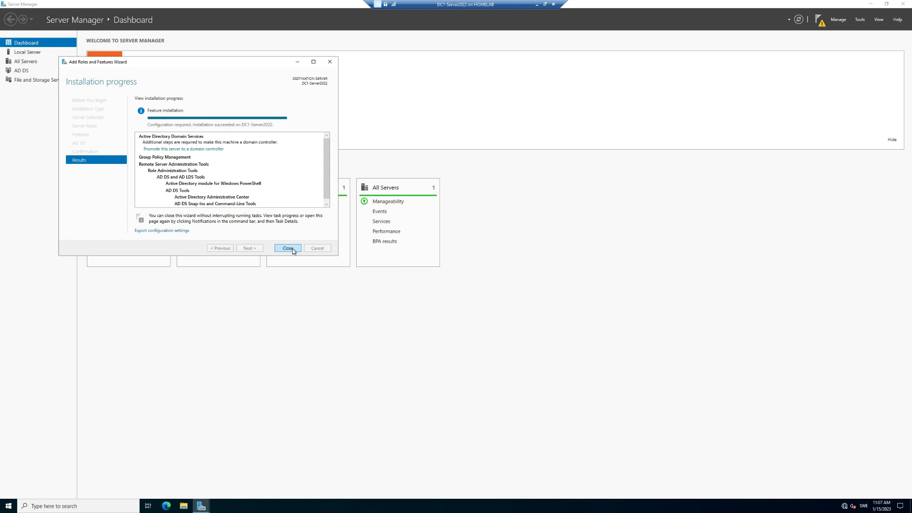
{"action": "left_click", "coordinate": [292, 249]}
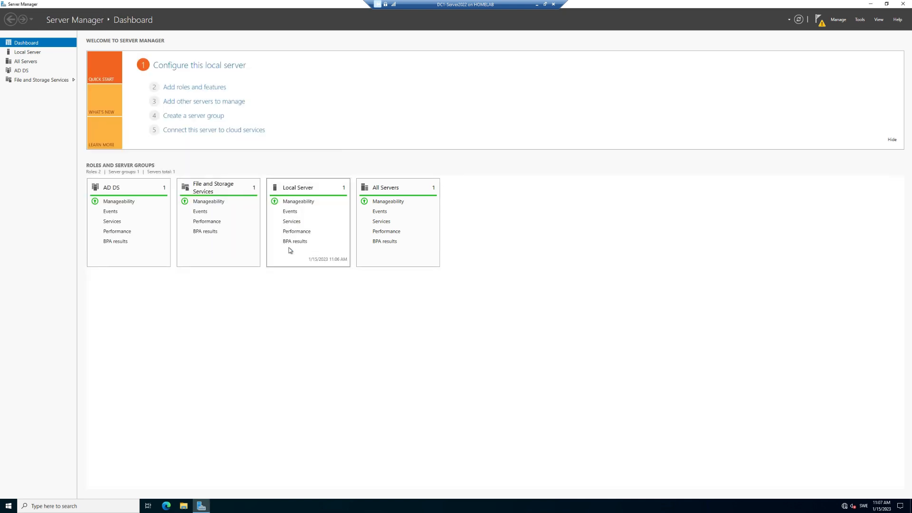
Step: Start promotion to domain controller and create a new forest named HomeLab.com
{"action": "left_click", "coordinate": [818, 21]}
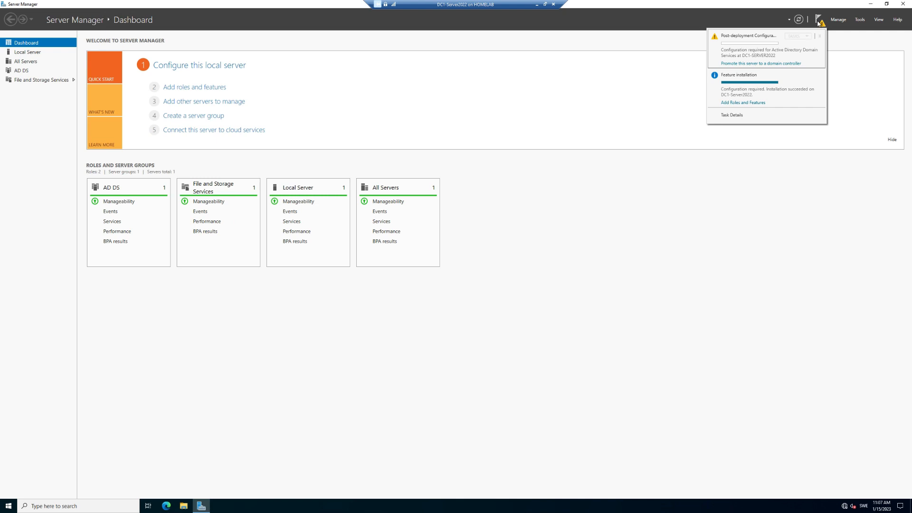
{"action": "left_click", "coordinate": [750, 64]}
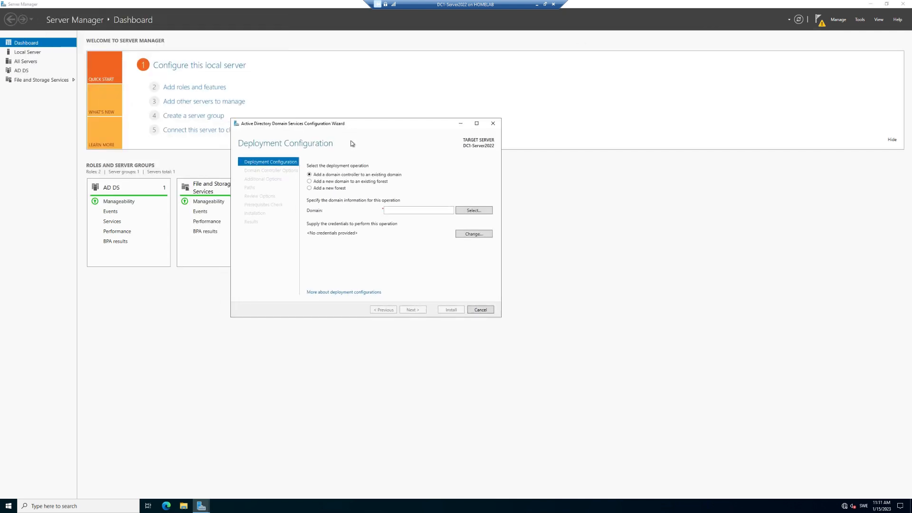
{"action": "left_click", "coordinate": [309, 188]}
{"action": "type", "text": "Home"}
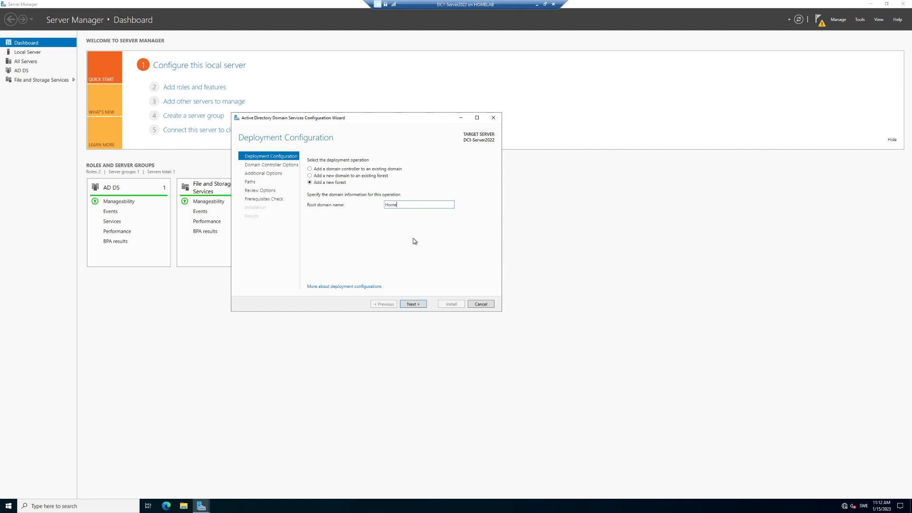
{"action": "type", "text": "Lab.com"}
{"action": "left_click", "coordinate": [413, 305]}
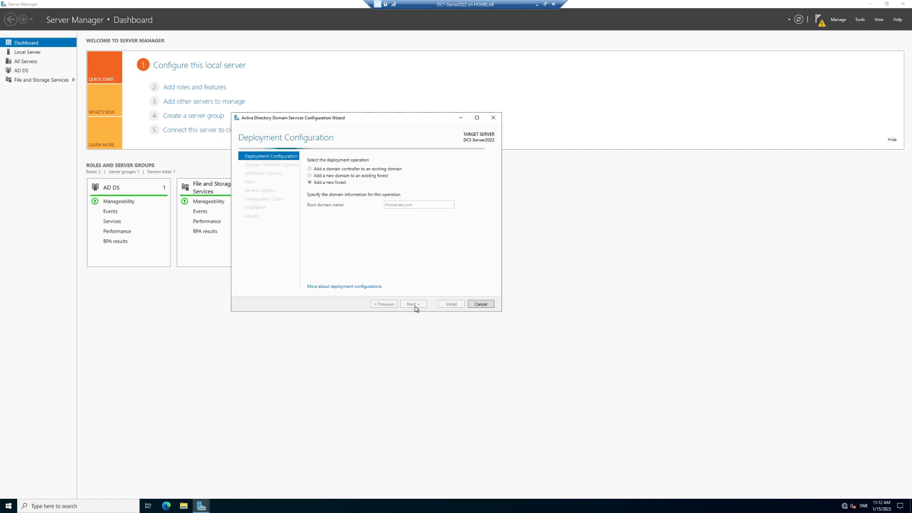
Step: Set and confirm the Directory Services Restore Mode password
{"action": "type", "text": "••••••"}
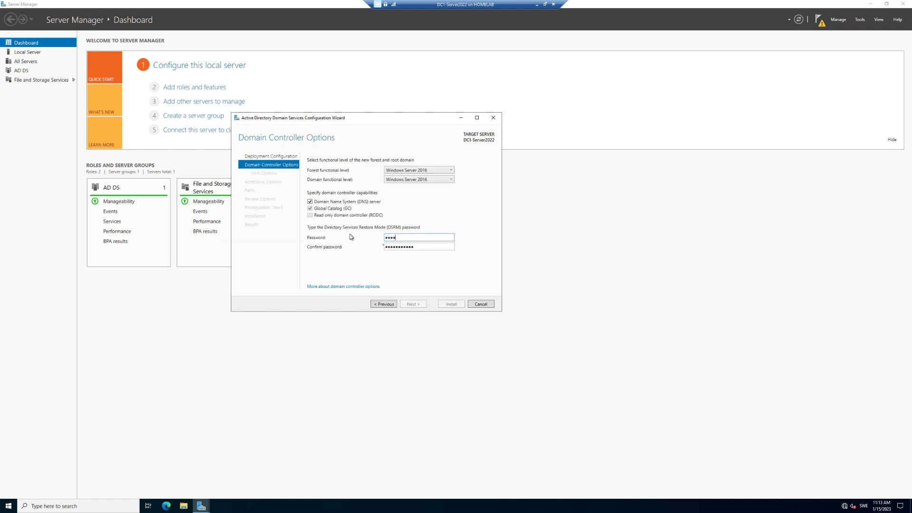
{"action": "type", "text": "•••••"}
{"action": "key", "text": "Tab"}
{"action": "key", "text": "BackSpace"}
{"action": "key", "text": "BackSpace"}
{"action": "key", "text": "BackSpace"}
{"action": "key", "text": "BackSpace"}
{"action": "key", "text": "BackSpace"}
{"action": "key", "text": "BackSpace"}
{"action": "key", "text": "BackSpace"}
{"action": "key", "text": "BackSpace"}
{"action": "key", "text": "BackSpace"}
{"action": "key", "text": "BackSpace"}
{"action": "type", "text": "•••••••••••"}
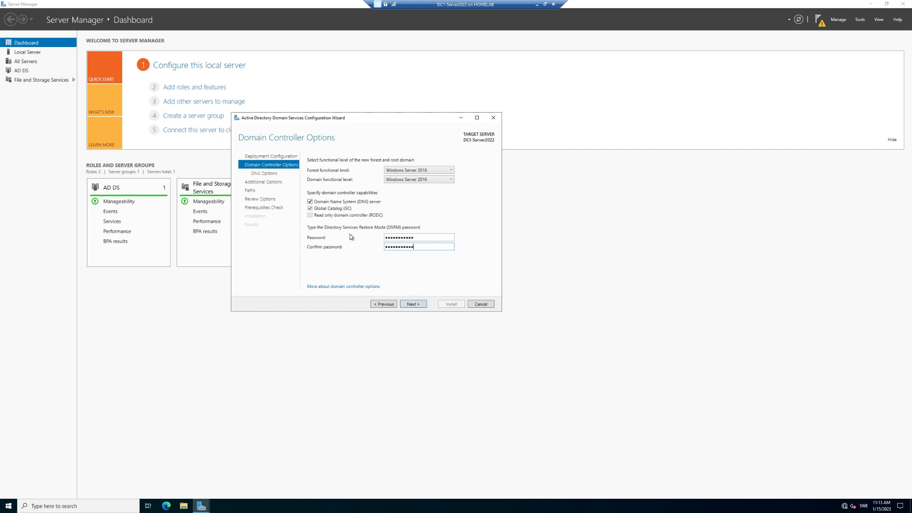
{"action": "left_click", "coordinate": [418, 304]}
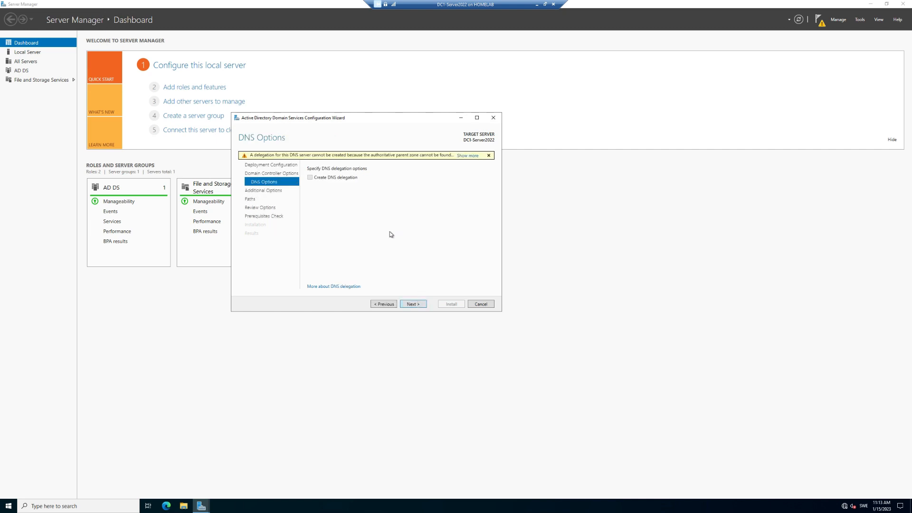
Step: Accept default DNS, NetBIOS and path settings, then install the domain controller
{"action": "left_click", "coordinate": [416, 304]}
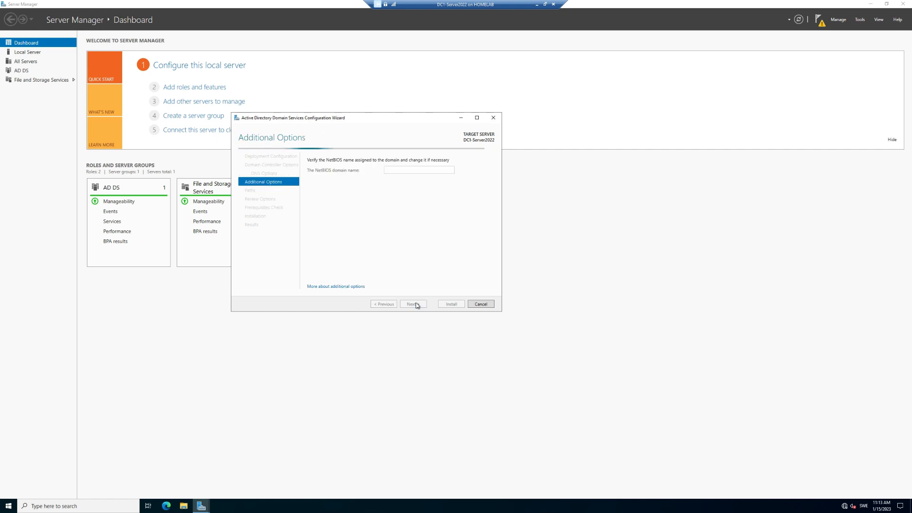
{"action": "left_click", "coordinate": [416, 305]}
{"action": "left_click", "coordinate": [417, 305]}
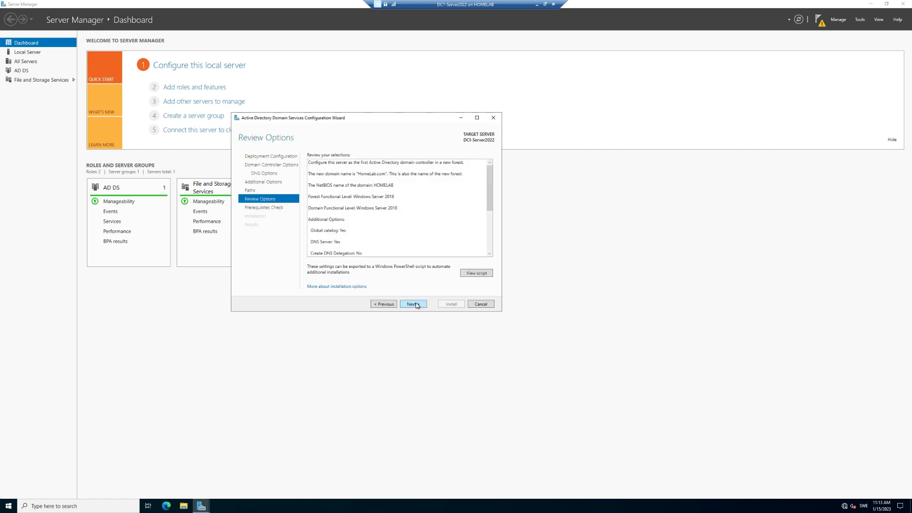
{"action": "left_click", "coordinate": [416, 305]}
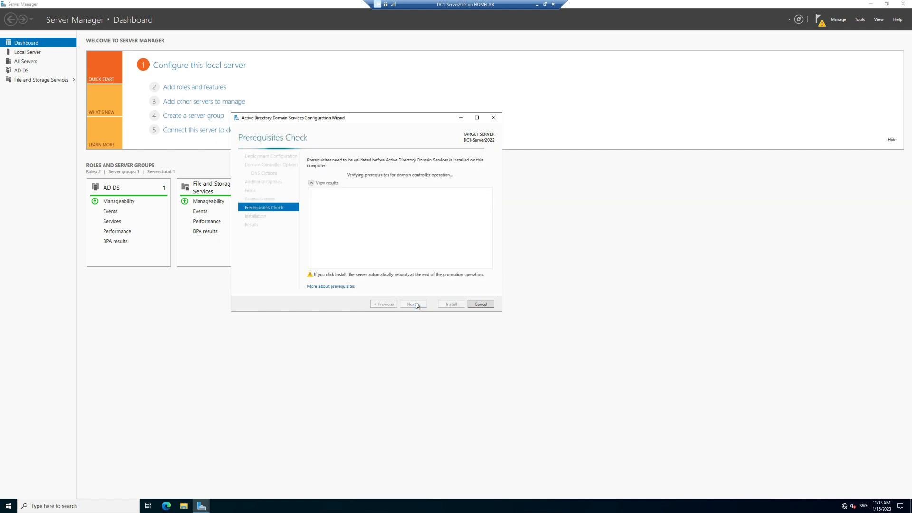
{"action": "left_click", "coordinate": [443, 304]}
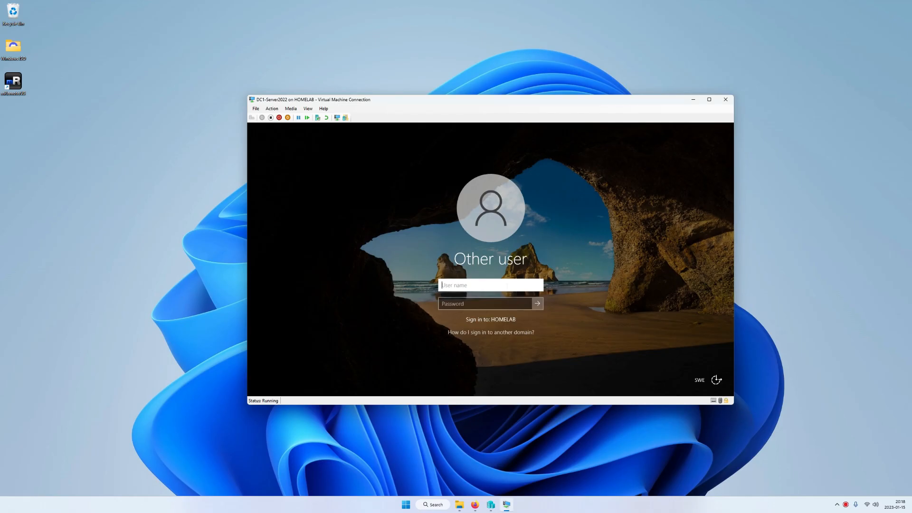
Step: Sign in to HOMELAB as Administrator with the domain password
{"action": "left_click", "coordinate": [709, 100]}
{"action": "type", "text": "A"}
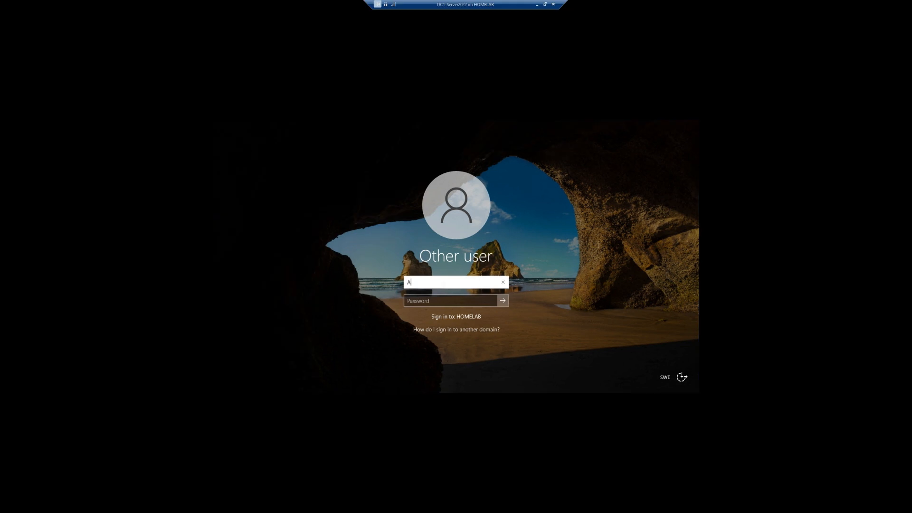
{"action": "type", "text": "dministrator"}
{"action": "key", "text": "Tab"}
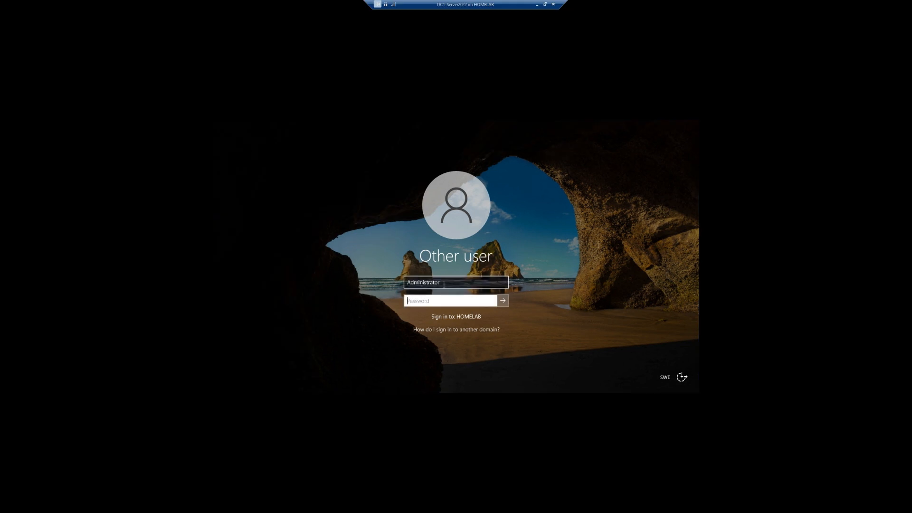
{"action": "type", "text": "•••••••••••"}
{"action": "key", "text": "Return"}
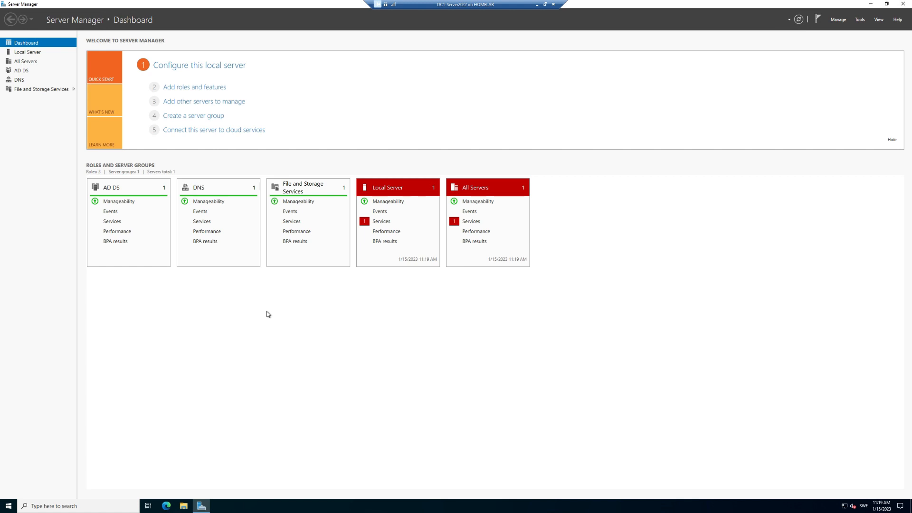
Step: Open Active Directory Users and Computers and browse HomeLab.com's Users and Computers containers
{"action": "left_click", "coordinate": [860, 20]}
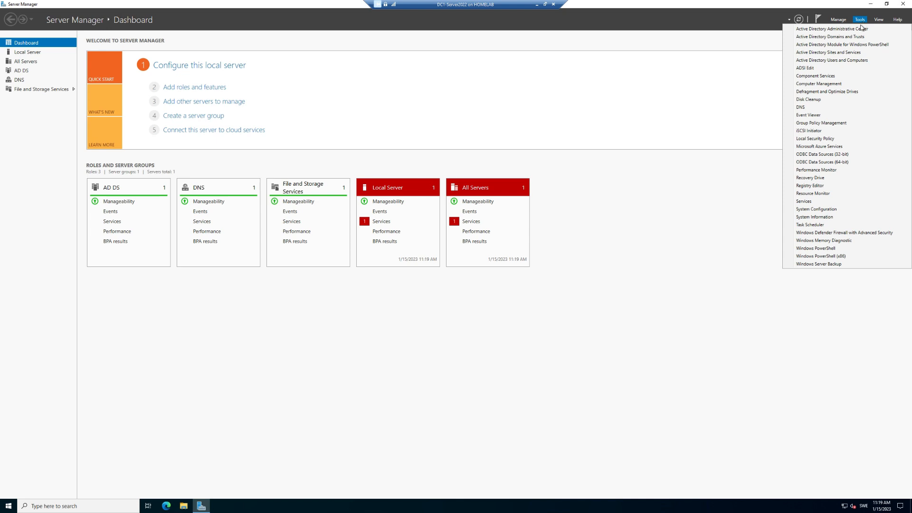
{"action": "left_click", "coordinate": [841, 61]}
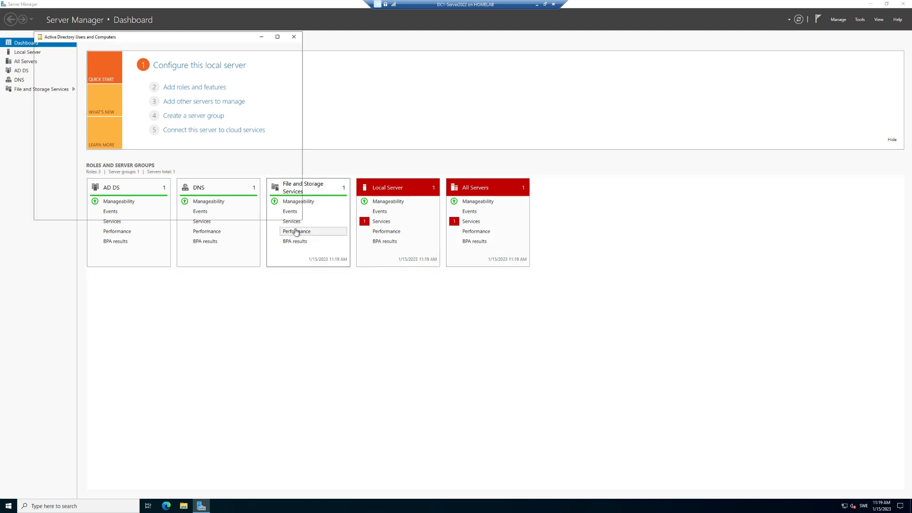
{"action": "left_click", "coordinate": [65, 78]}
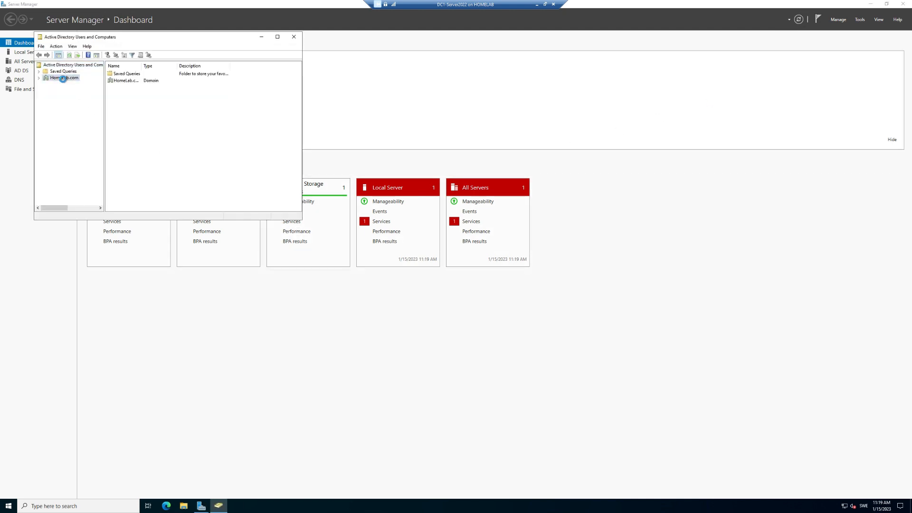
{"action": "left_click", "coordinate": [39, 78]}
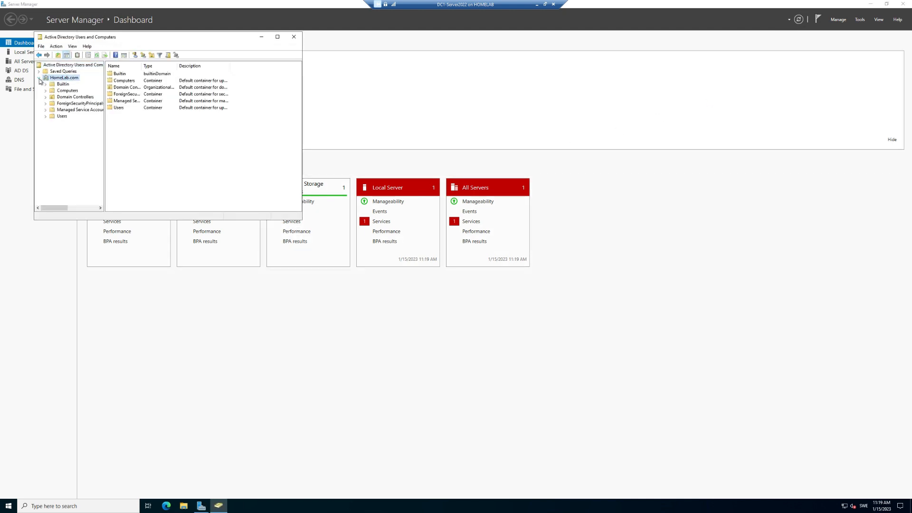
{"action": "left_click", "coordinate": [61, 117]}
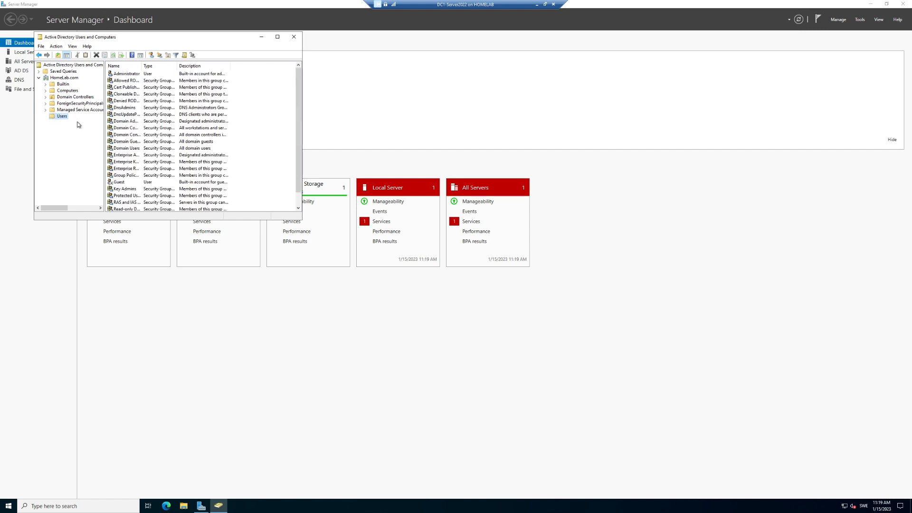
{"action": "left_click", "coordinate": [63, 90]}
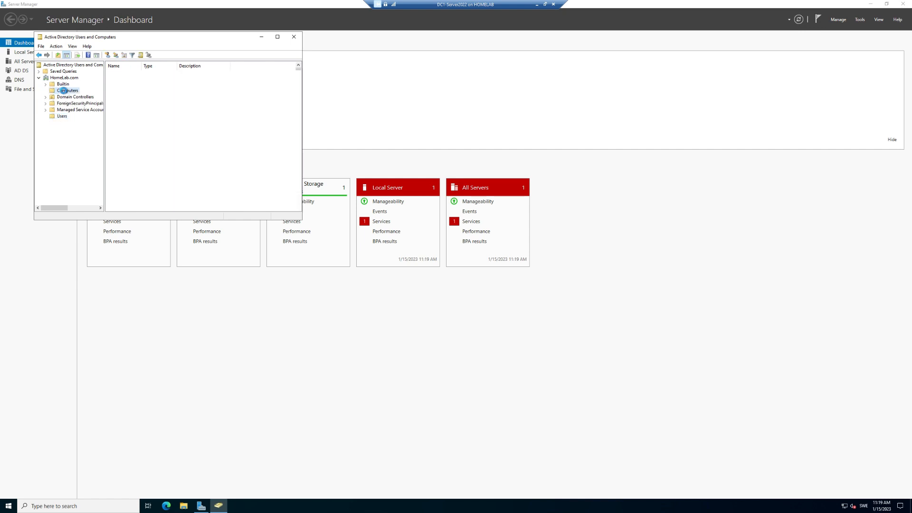
{"action": "left_click", "coordinate": [62, 116]}
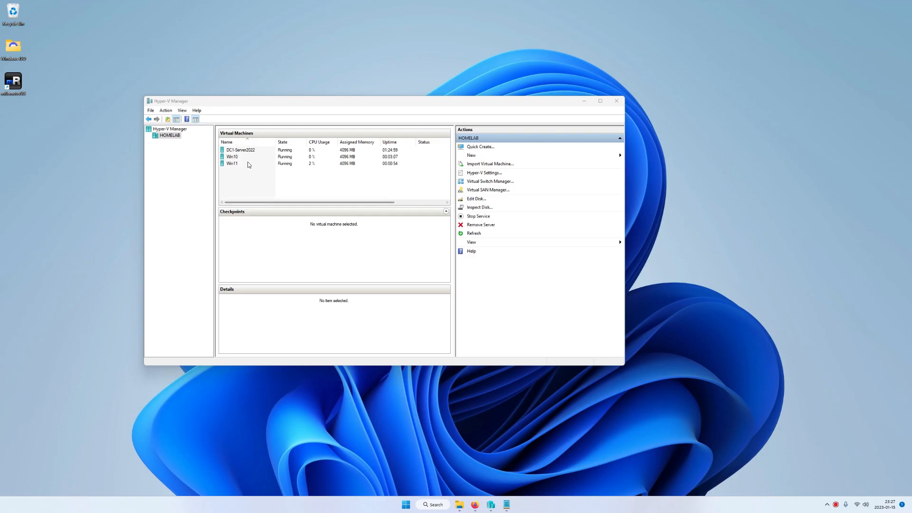
Step: Connect to the Win10 virtual machine and sign in with its password
{"action": "right_click", "coordinate": [228, 156]}
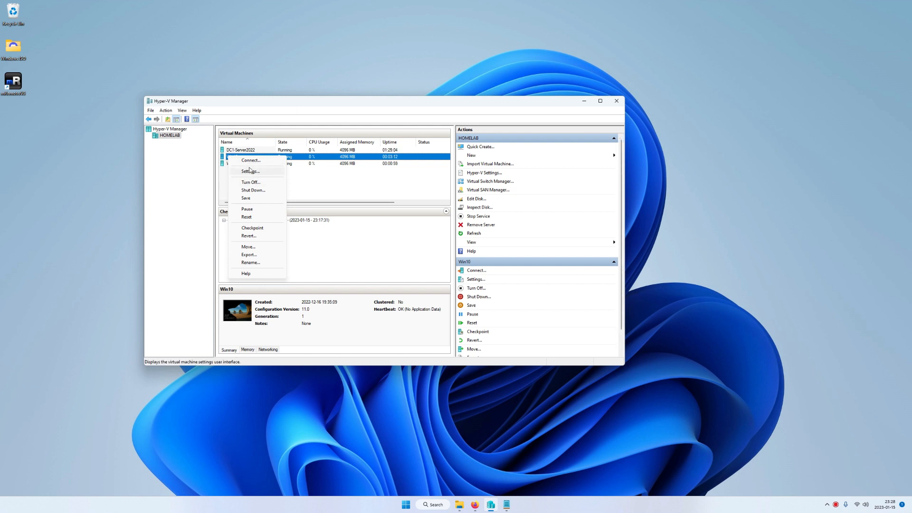
{"action": "left_click", "coordinate": [250, 161]}
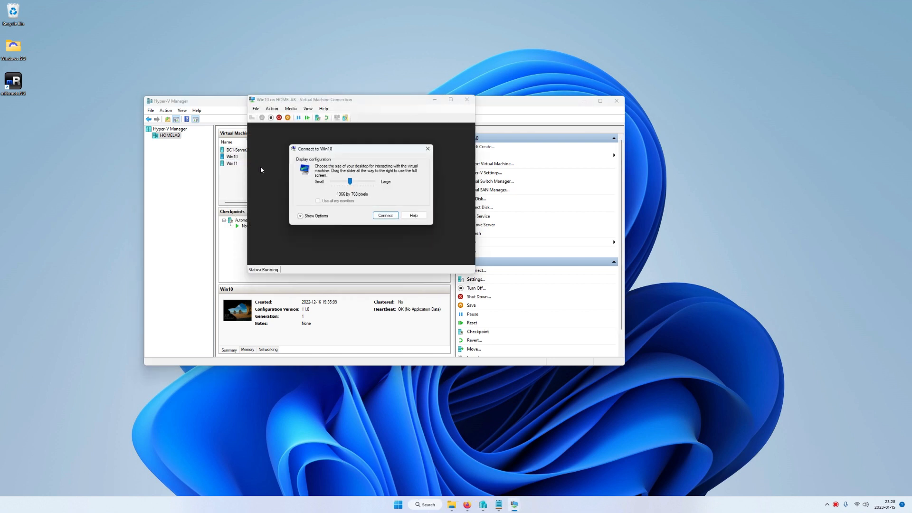
{"action": "left_click", "coordinate": [381, 217]}
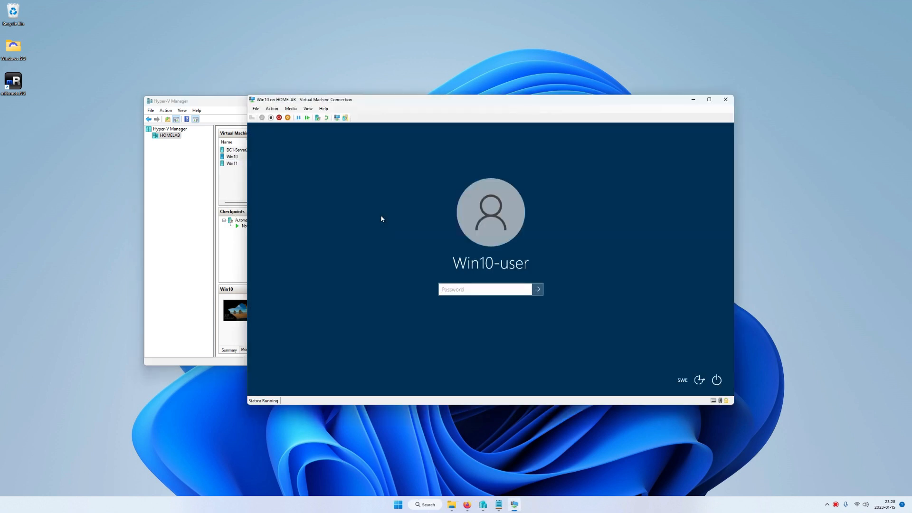
{"action": "type", "text": "***"}
{"action": "key", "text": "Return"}
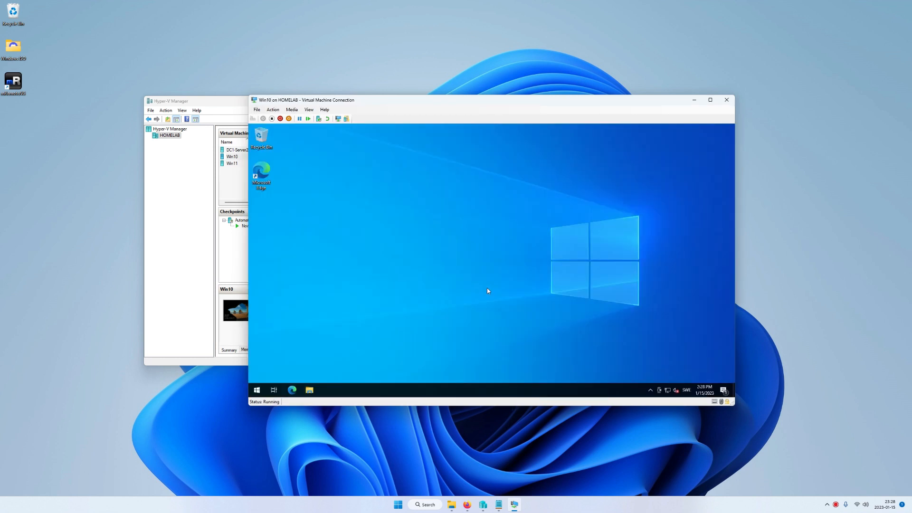
Step: Show the Win10 VM full screen and open Network & Internet settings from the tray
{"action": "key", "text": "ctrl+alt+Break"}
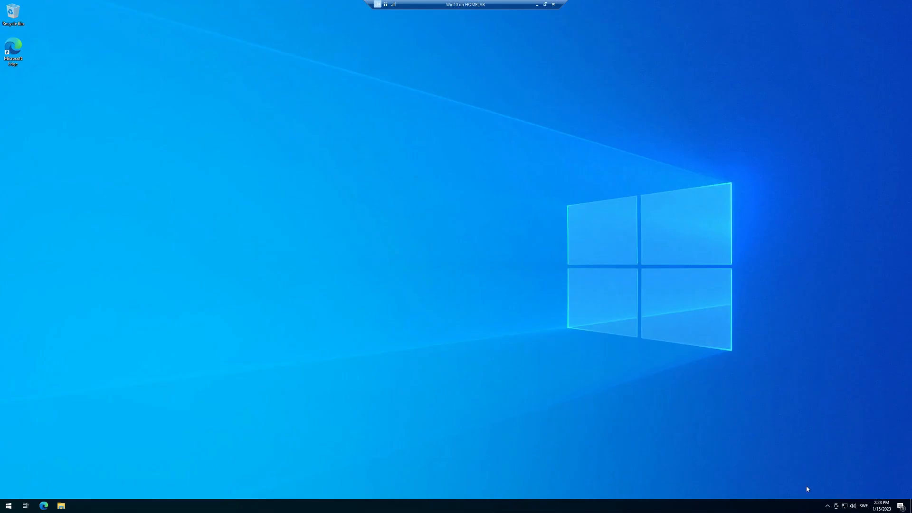
{"action": "right_click", "coordinate": [845, 509]}
{"action": "left_click", "coordinate": [844, 499]}
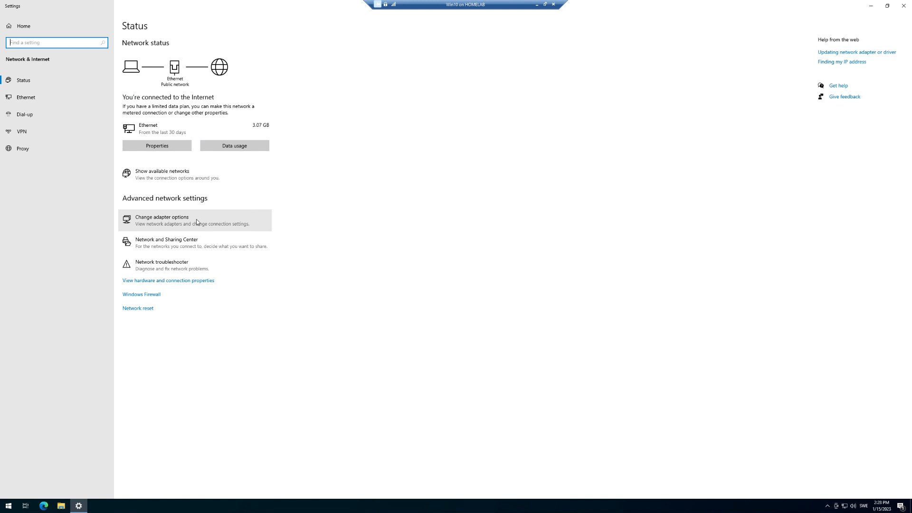
Step: Set Win10's Ethernet IPv4 preferred DNS to 192.168.0.126, save, and close Network Connections
{"action": "left_click", "coordinate": [197, 222]}
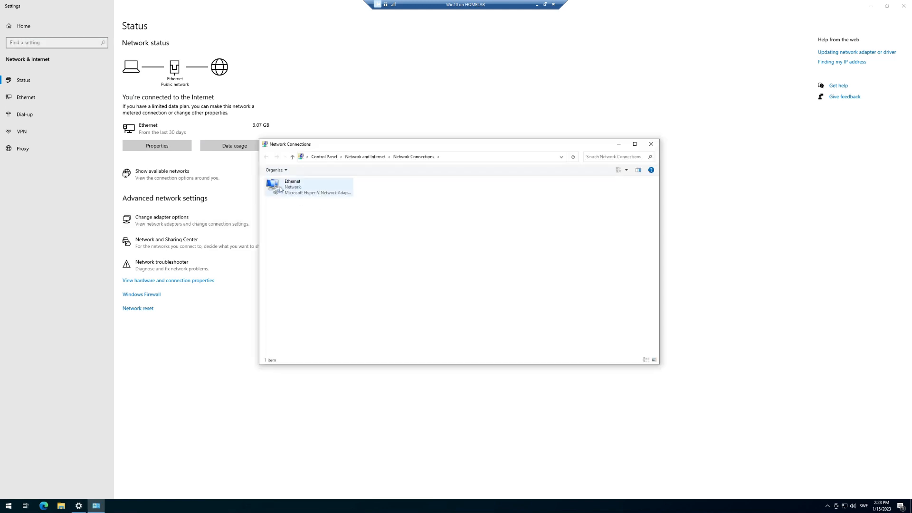
{"action": "right_click", "coordinate": [280, 189]}
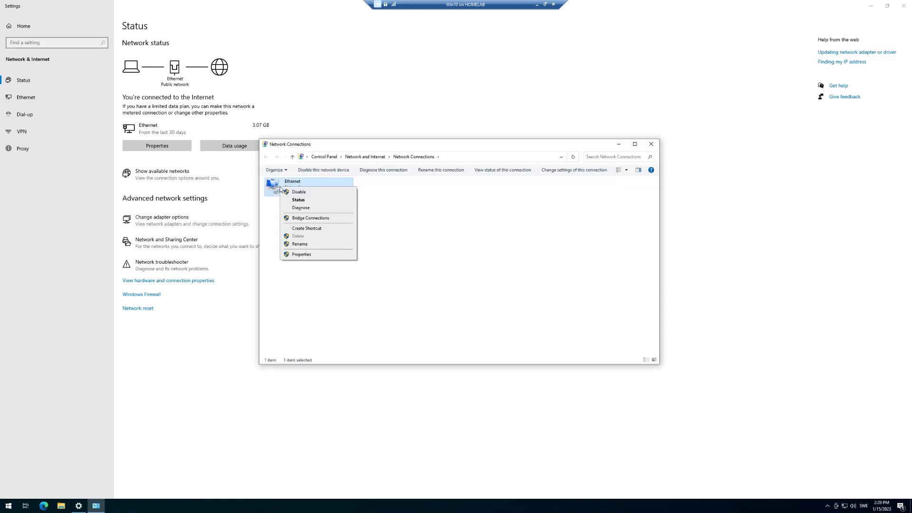
{"action": "left_click", "coordinate": [313, 256]}
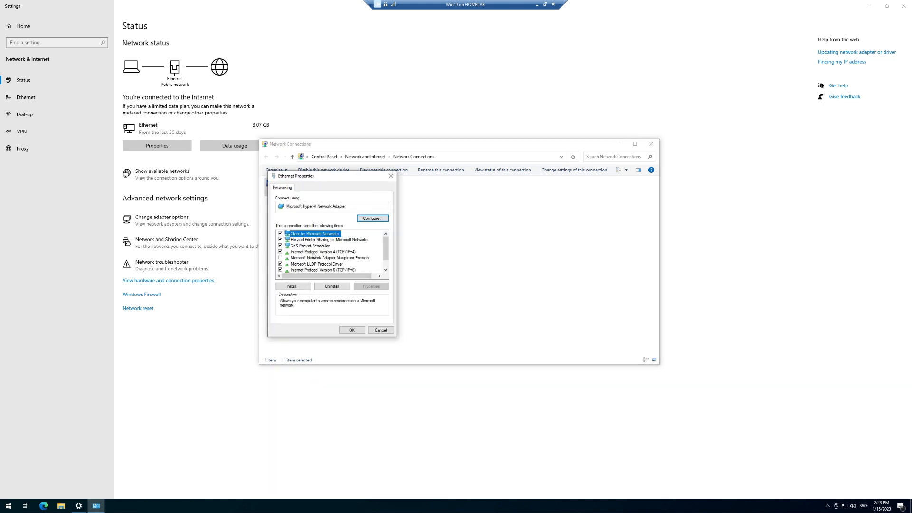
{"action": "left_click", "coordinate": [306, 252]}
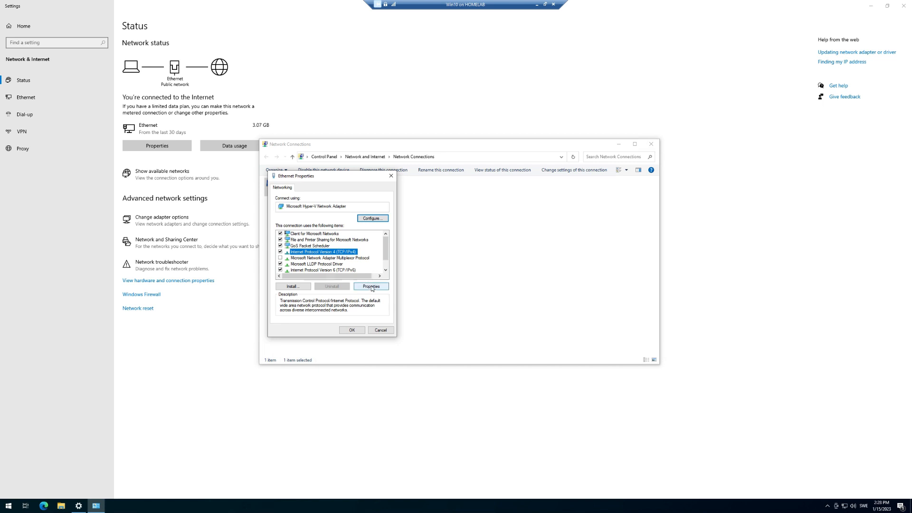
{"action": "left_click", "coordinate": [371, 287]}
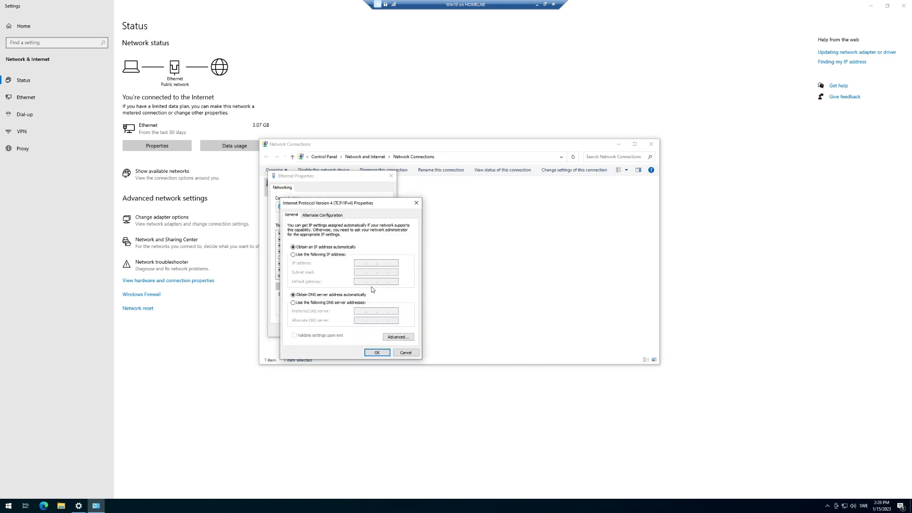
{"action": "left_click", "coordinate": [294, 303]}
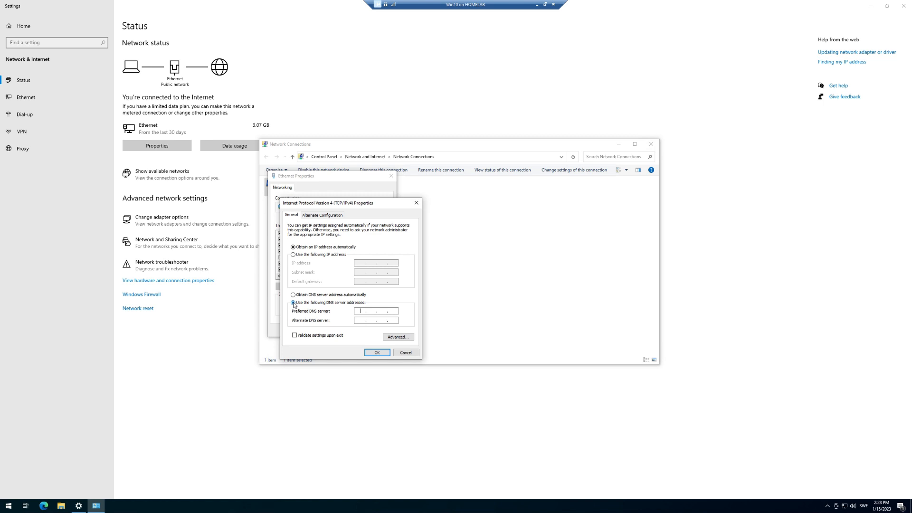
{"action": "type", "text": "192.168.0.126"}
{"action": "left_click", "coordinate": [371, 353]}
{"action": "left_click", "coordinate": [357, 333]}
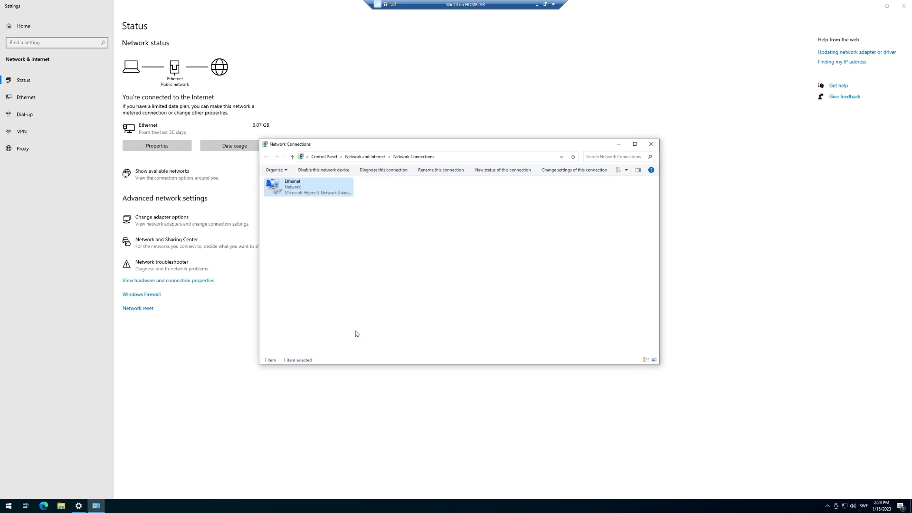
{"action": "left_click", "coordinate": [651, 145]}
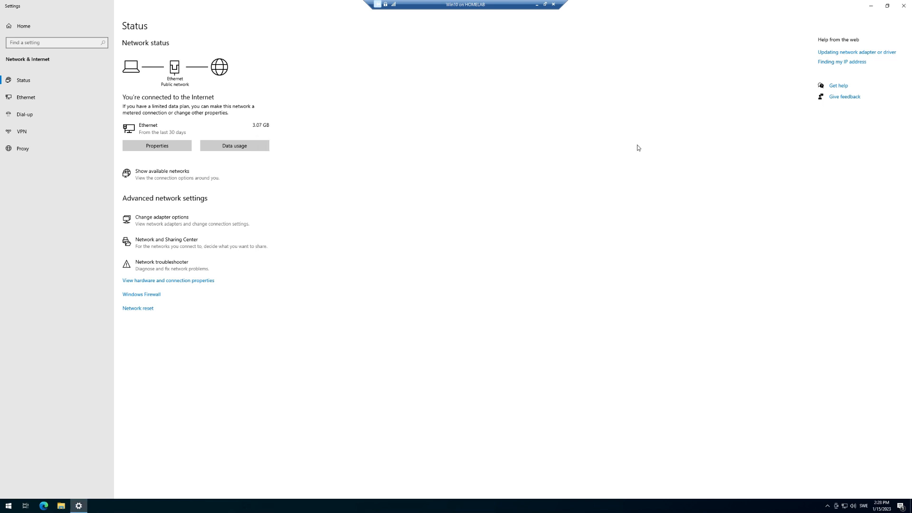
Step: Go from Settings System About to Advanced system settings and open the Computer Name Changes dialog
{"action": "left_click", "coordinate": [903, 6]}
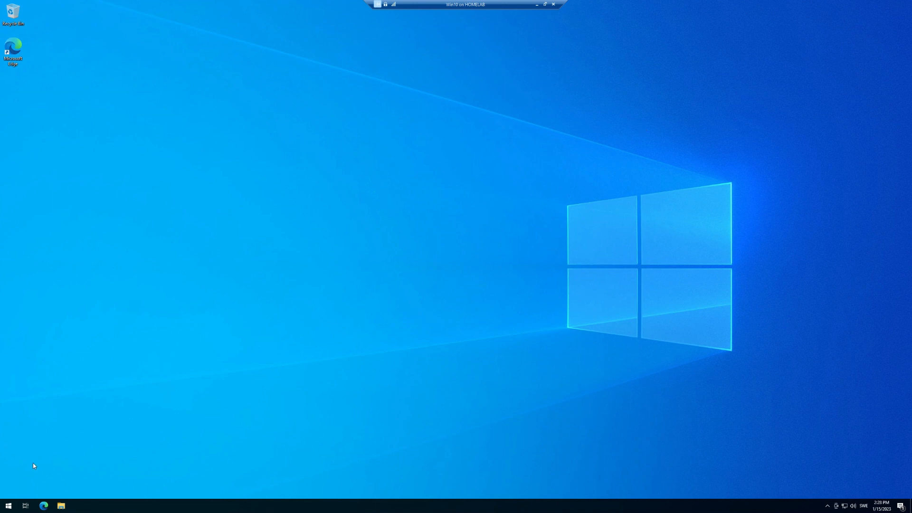
{"action": "right_click", "coordinate": [8, 504]}
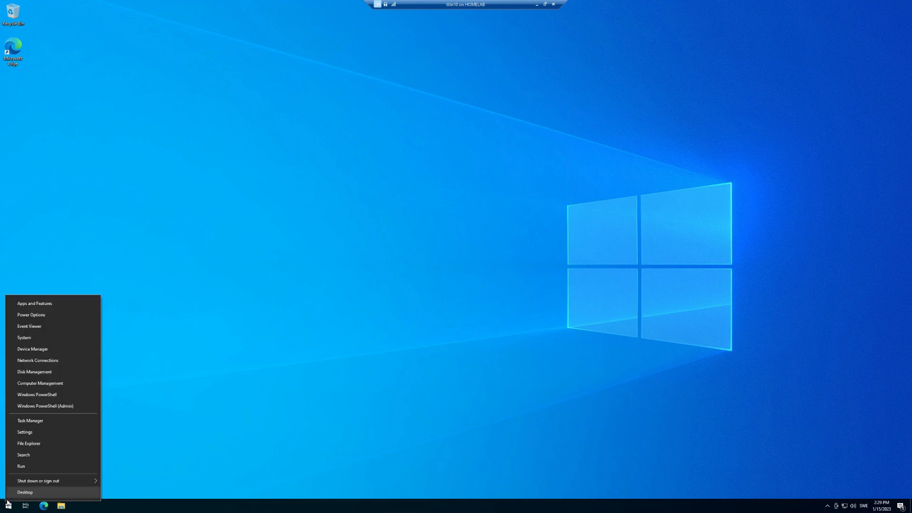
{"action": "left_click", "coordinate": [25, 433]}
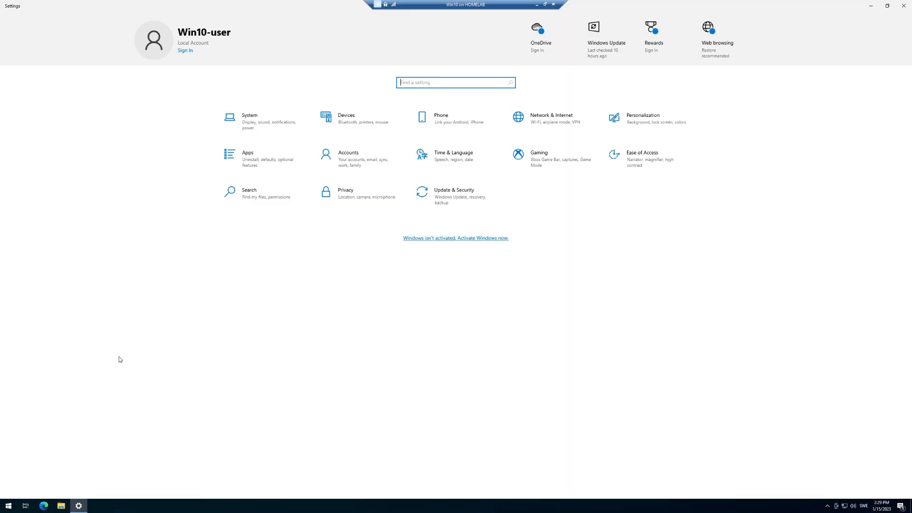
{"action": "left_click", "coordinate": [235, 135]}
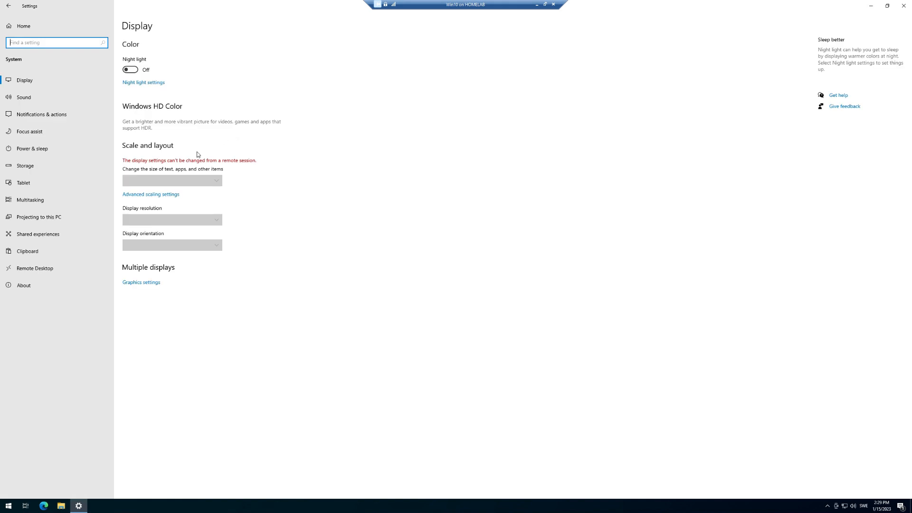
{"action": "left_click", "coordinate": [59, 288]}
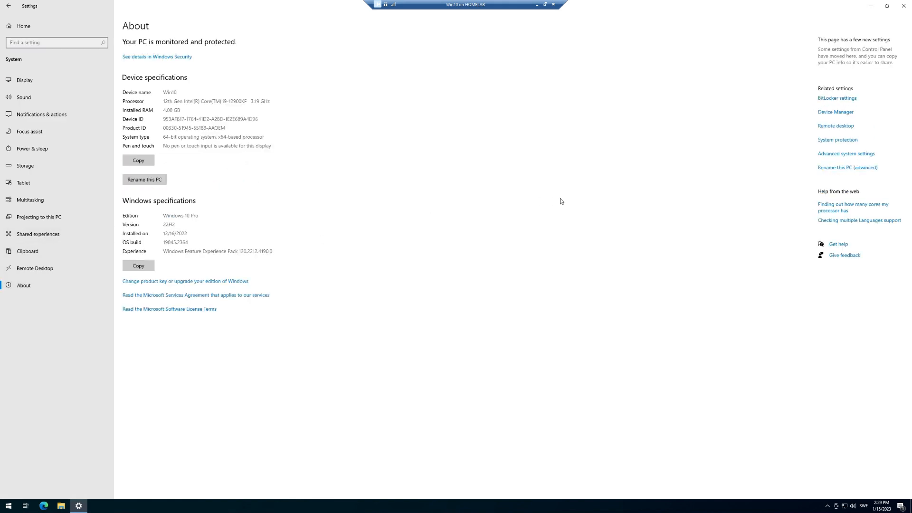
{"action": "left_click", "coordinate": [835, 154]}
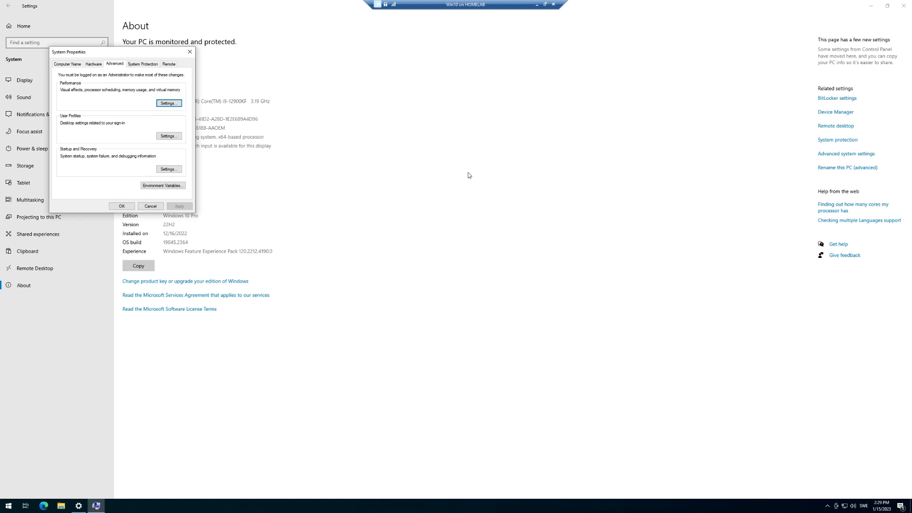
{"action": "left_click", "coordinate": [61, 65]}
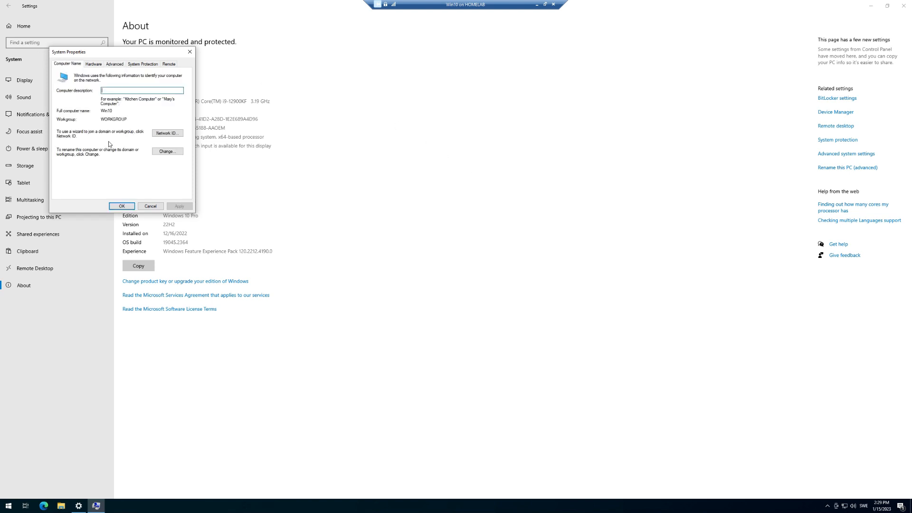
{"action": "left_click", "coordinate": [167, 152]}
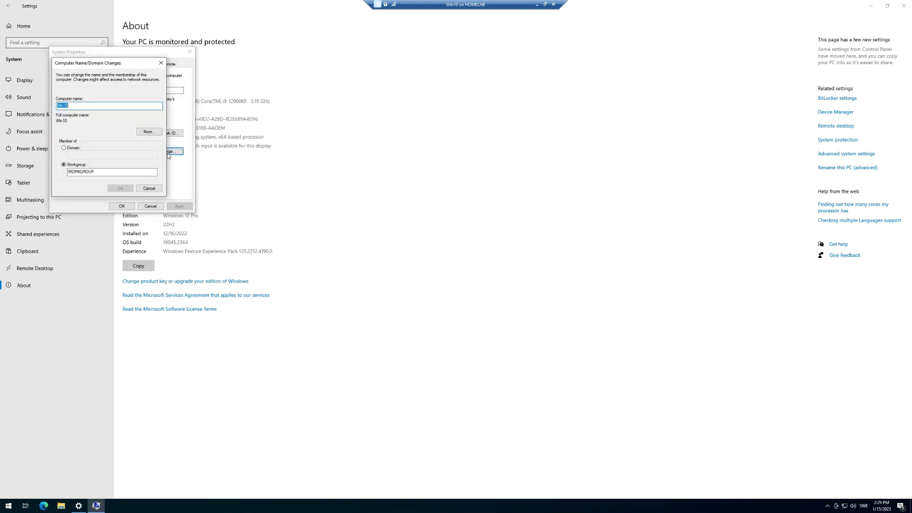
Step: Join the homelab.com domain using the domain administrator credentials
{"action": "left_click", "coordinate": [64, 148]}
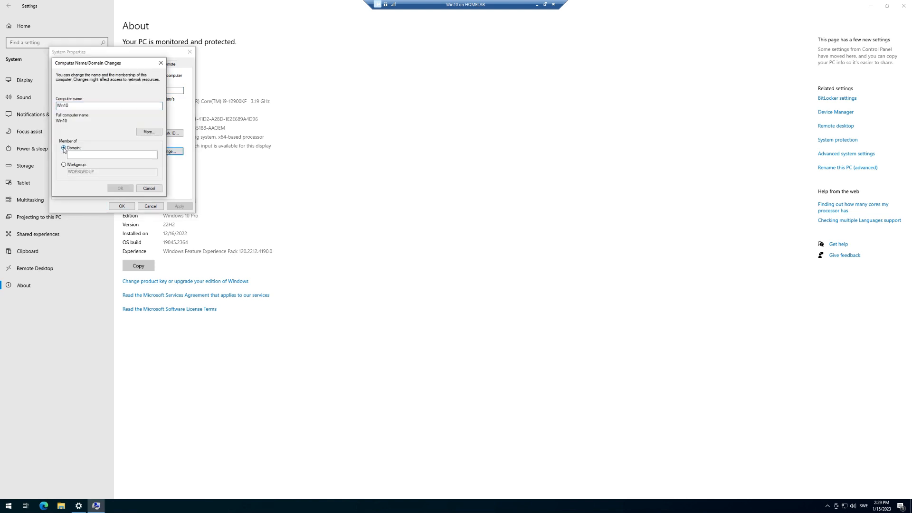
{"action": "key", "text": "Tab"}
{"action": "type", "text": "ho"}
{"action": "left_click", "coordinate": [115, 188]}
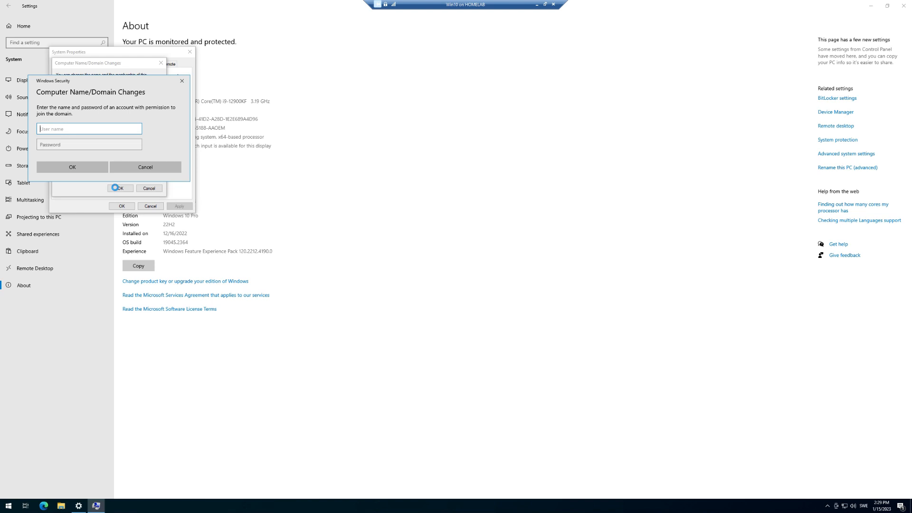
{"action": "type", "text": "administrator"}
{"action": "key", "text": "Tab"}
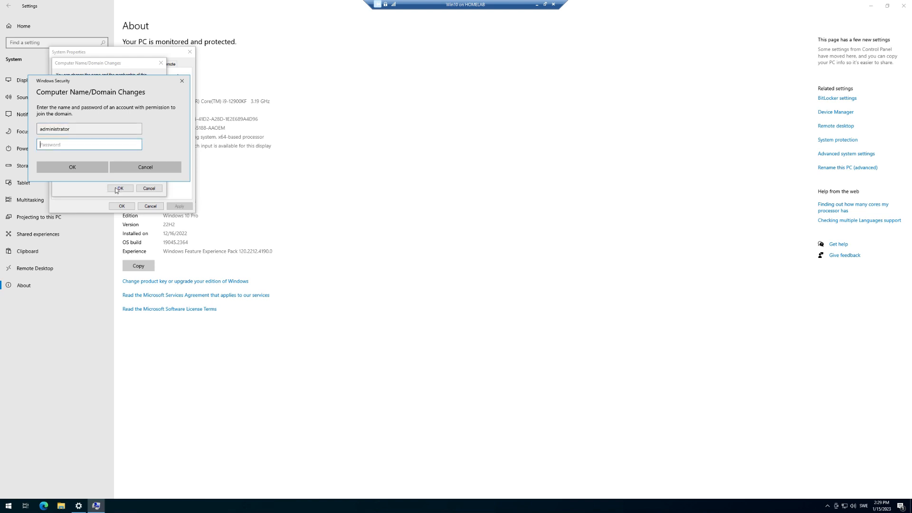
{"action": "type", "text": "p•••••••••"}
{"action": "key", "text": "Return"}
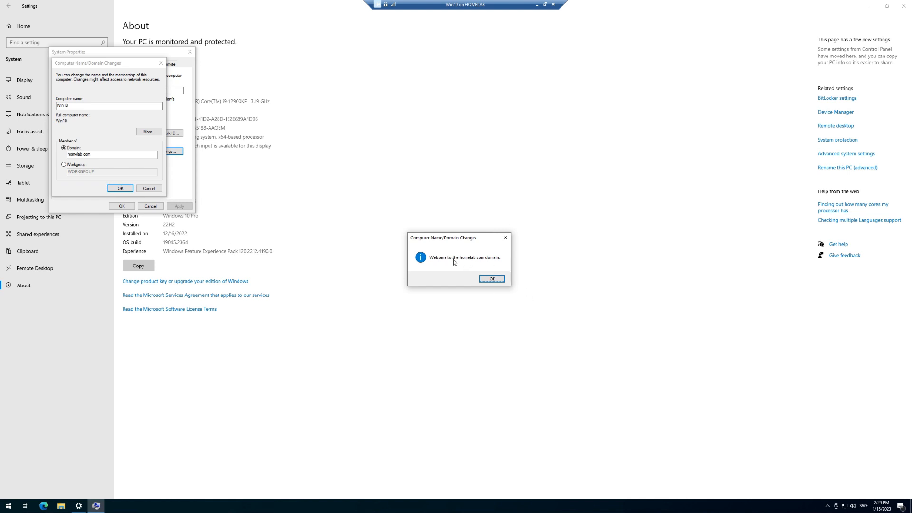
Step: Acknowledge the welcome and restart notices and restart Win10 now
{"action": "left_click", "coordinate": [492, 279]}
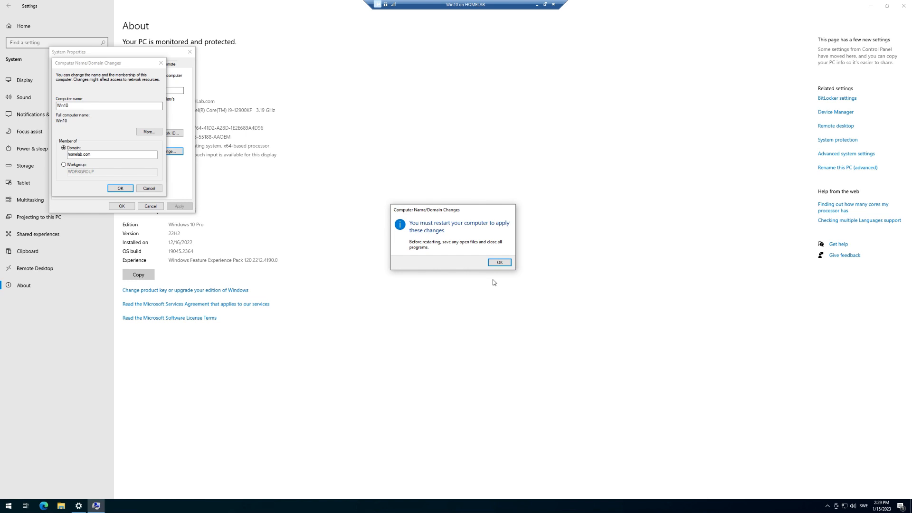
{"action": "left_click", "coordinate": [502, 264]}
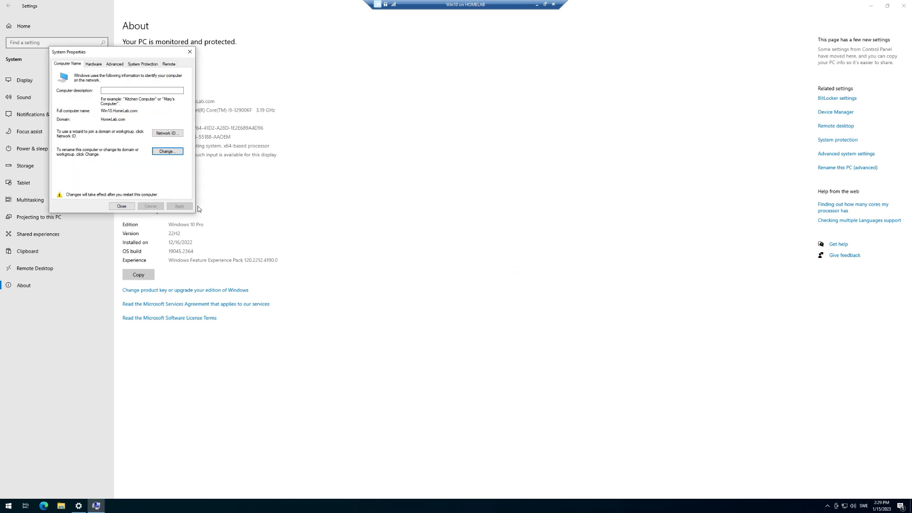
{"action": "left_click", "coordinate": [123, 206]}
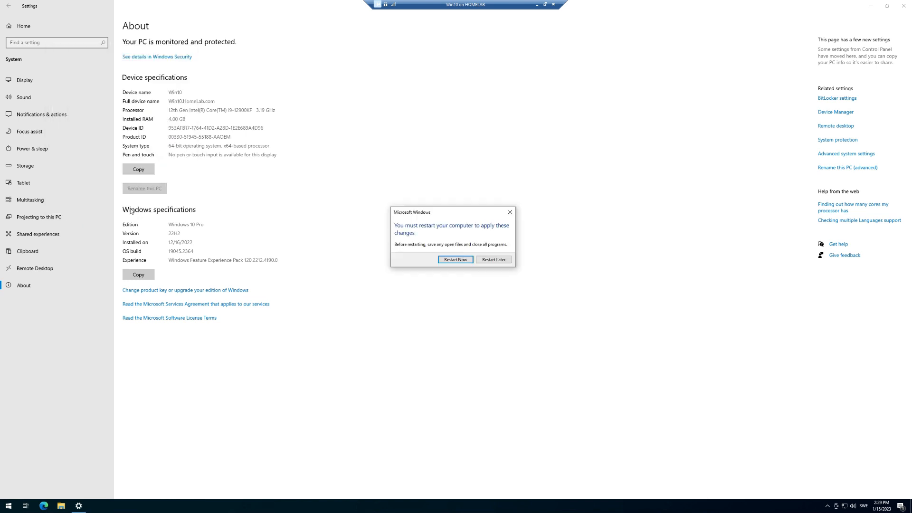
{"action": "left_click", "coordinate": [455, 259]}
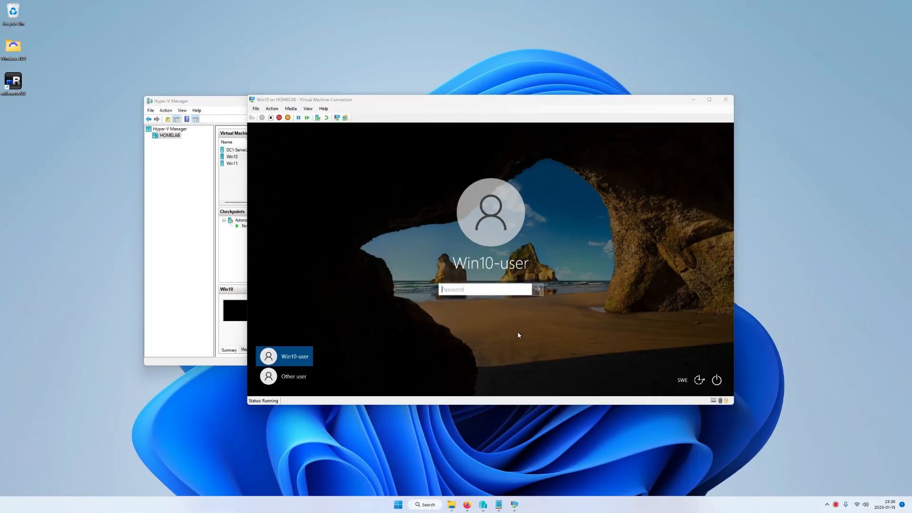
Step: Pick Win10-user at the Win10 login, then connect to the Win11 VM and sign in with its password
{"action": "left_click", "coordinate": [280, 378]}
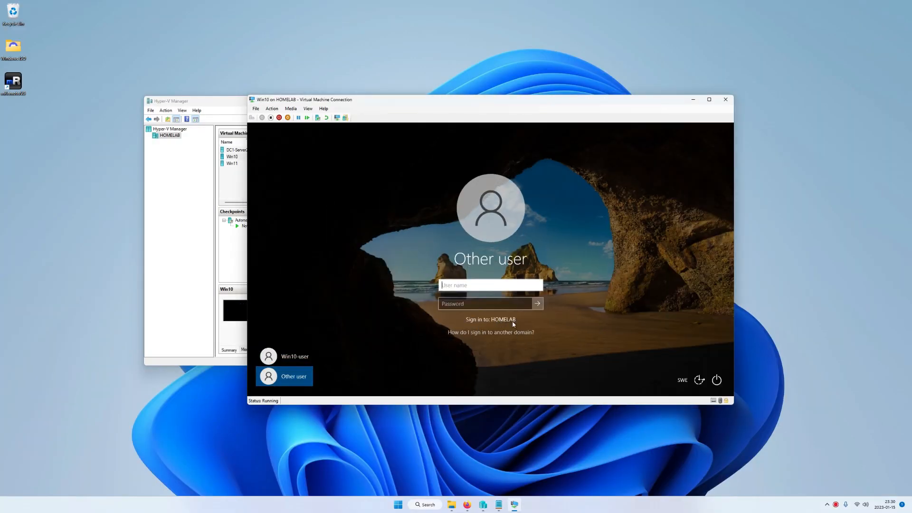
{"action": "left_click", "coordinate": [292, 357]}
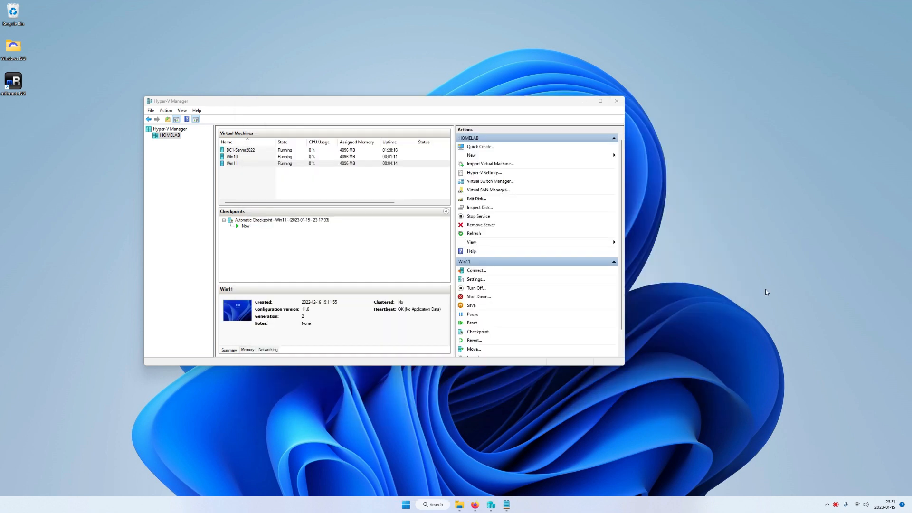
{"action": "left_click", "coordinate": [232, 163]}
{"action": "right_click", "coordinate": [232, 164]}
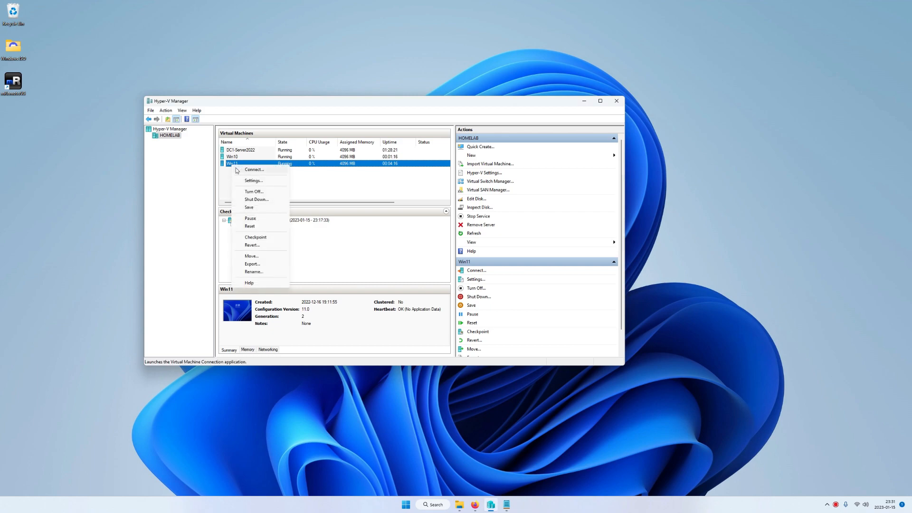
{"action": "left_click", "coordinate": [241, 169]}
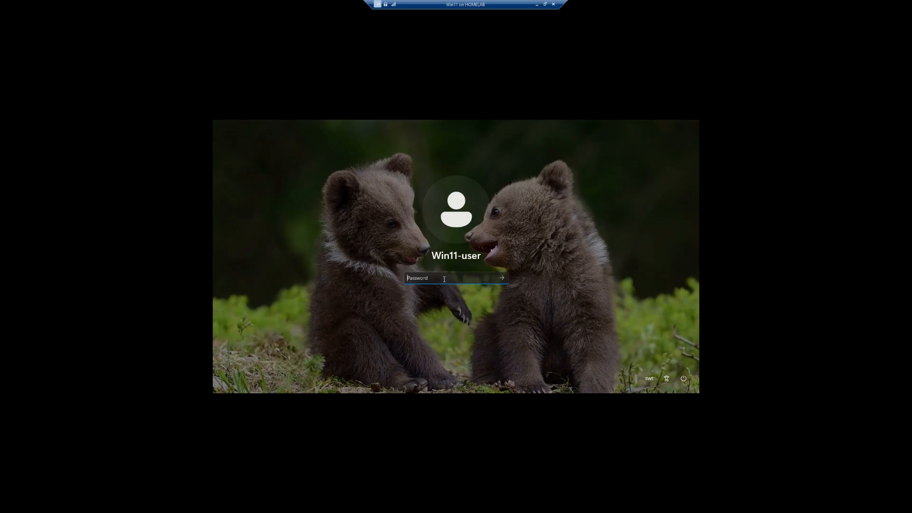
{"action": "type", "text": "••••"}
{"action": "key", "text": "Return"}
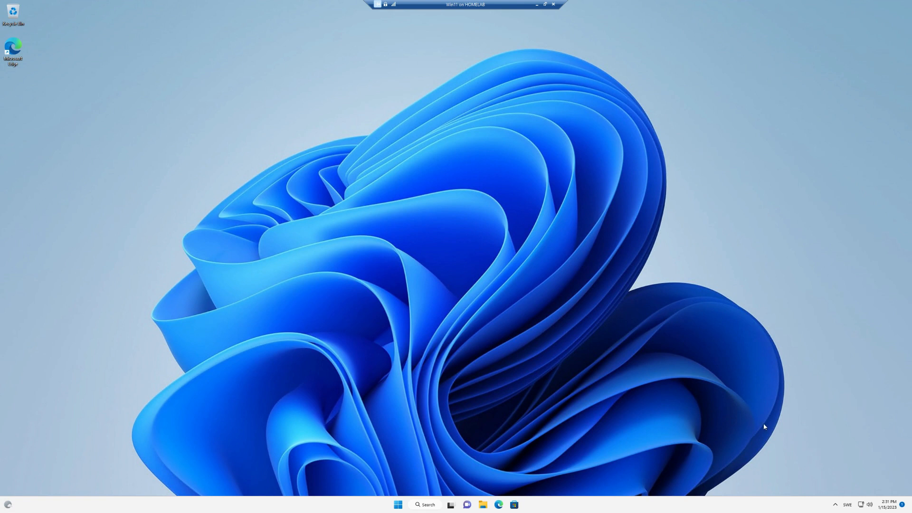
Step: Go from Network and Internet settings through Advanced network settings to the classic network adapters list
{"action": "right_click", "coordinate": [861, 503]}
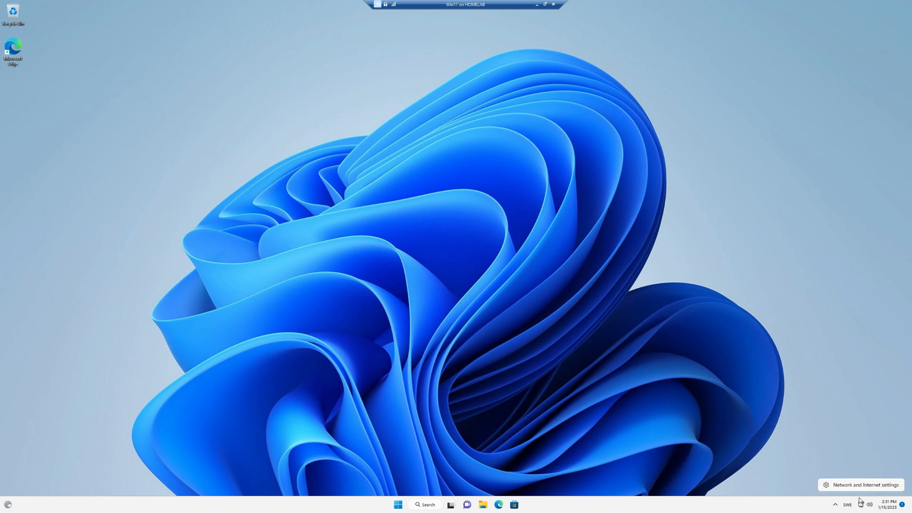
{"action": "left_click", "coordinate": [860, 489]}
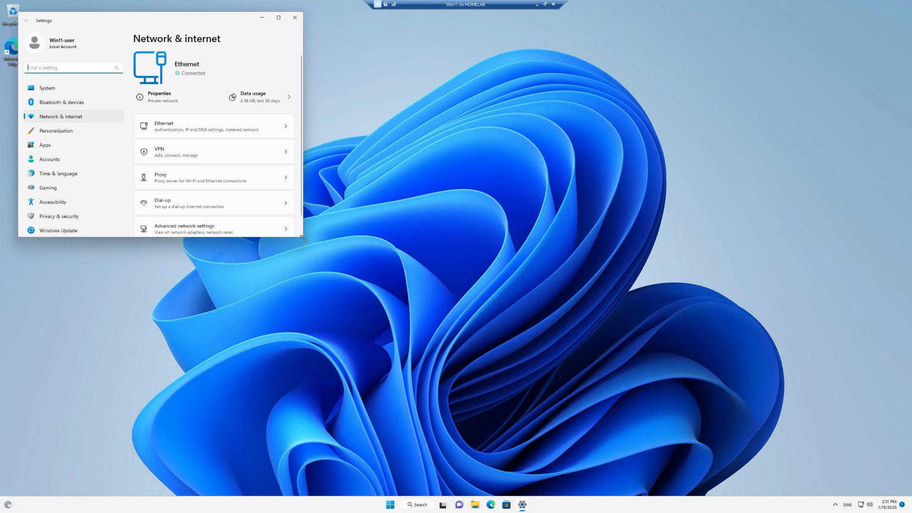
{"action": "left_click_drag", "start_coordinate": [301, 236], "coordinate": [440, 324]}
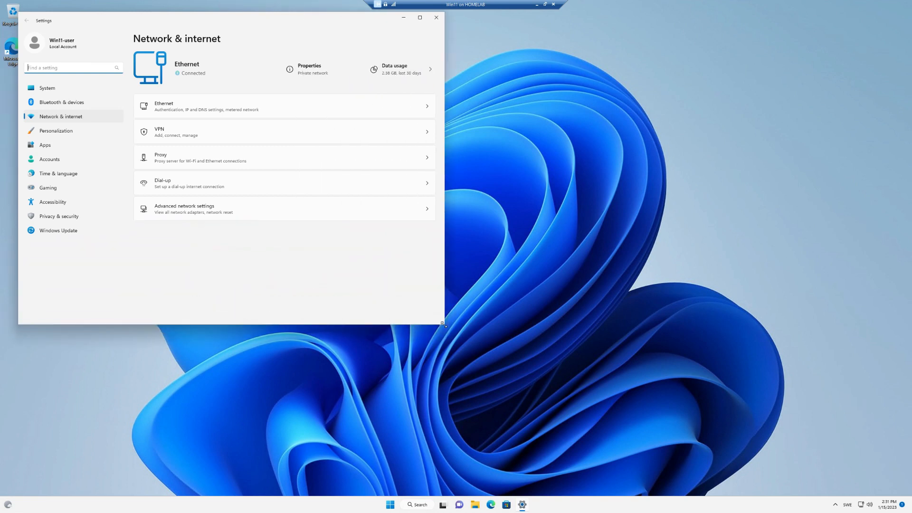
{"action": "left_click", "coordinate": [193, 213]}
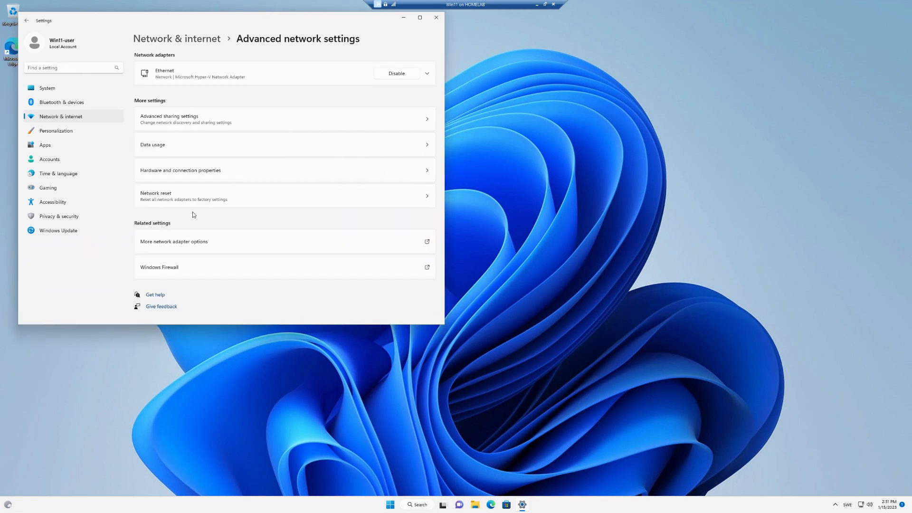
{"action": "left_click", "coordinate": [190, 240]}
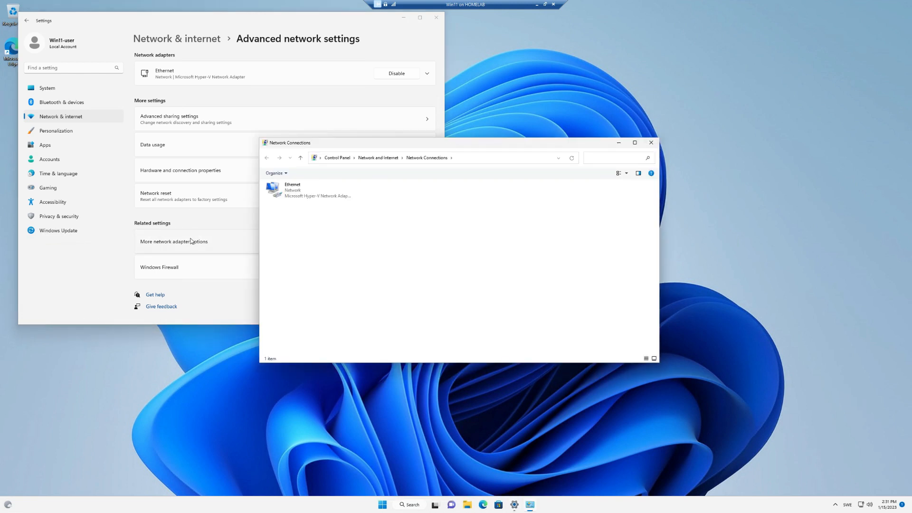
Step: In the Ethernet adapter's TCP/IPv4 properties, switch DNS to manually specified server addresses
{"action": "right_click", "coordinate": [285, 193]}
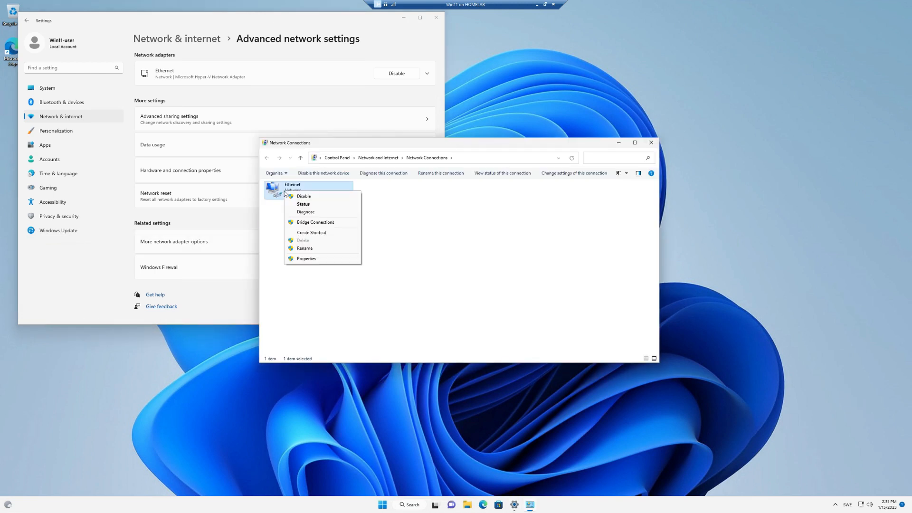
{"action": "left_click", "coordinate": [306, 259]}
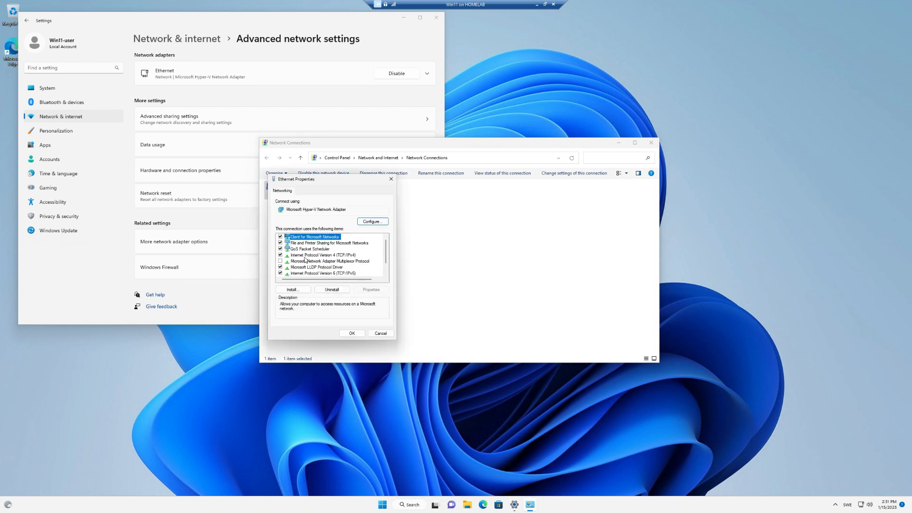
{"action": "left_click", "coordinate": [305, 255]}
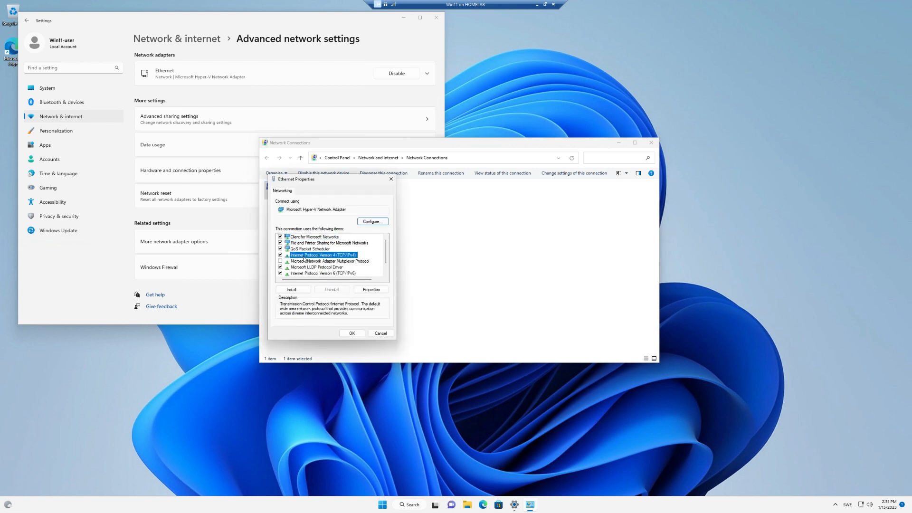
{"action": "left_click", "coordinate": [366, 290]}
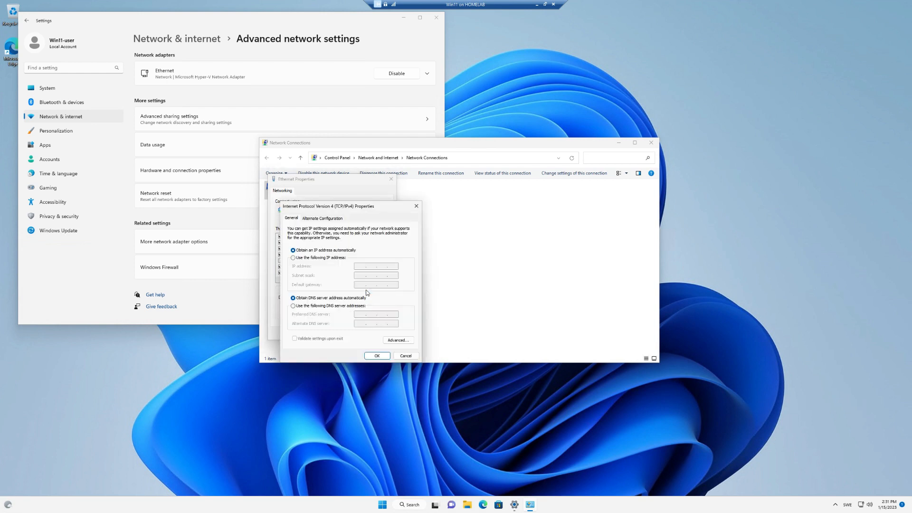
{"action": "left_click", "coordinate": [309, 306]}
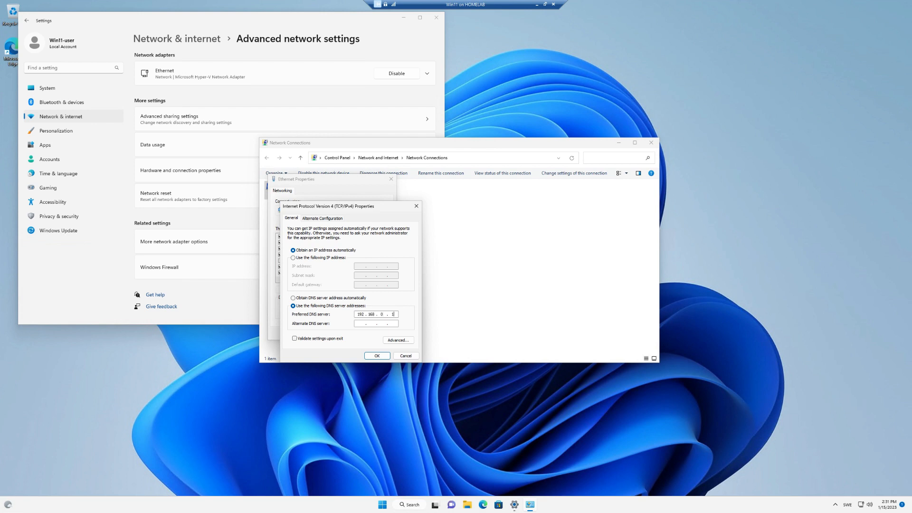
Step: Apply 192.168.0.128 as the preferred DNS server and close the adapter, Network Connections and Settings windows
{"action": "left_click", "coordinate": [380, 356]}
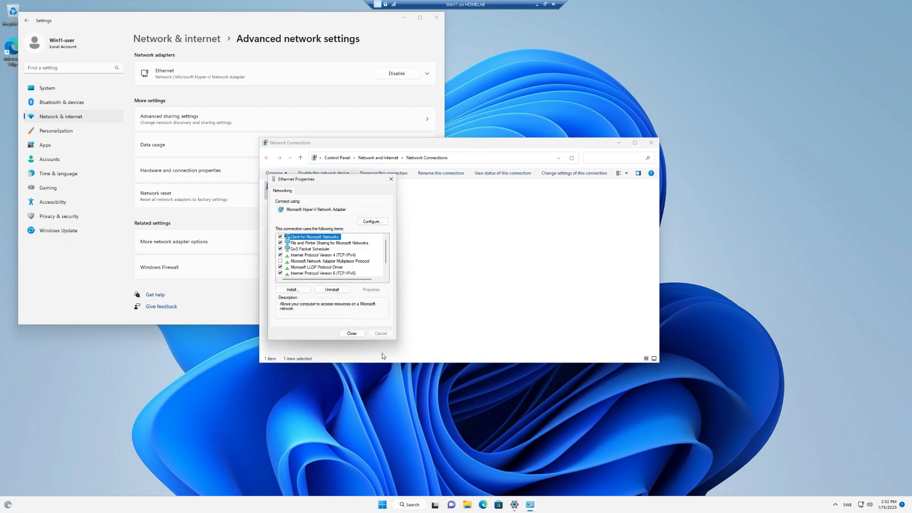
{"action": "left_click", "coordinate": [358, 335]}
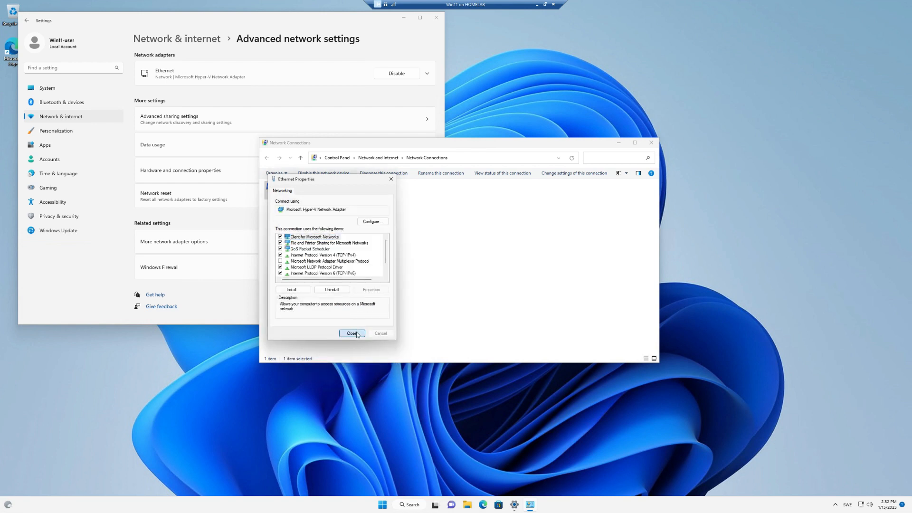
{"action": "left_click", "coordinate": [650, 143]}
{"action": "left_click", "coordinate": [437, 19]}
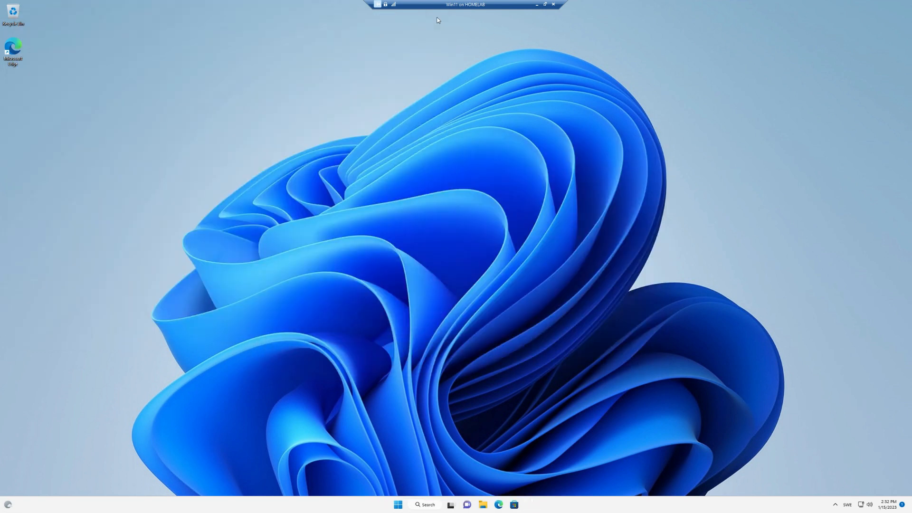
Step: Open the PC's domain/workgroup change dialog from Settings > System > About
{"action": "right_click", "coordinate": [399, 509]}
{"action": "left_click", "coordinate": [379, 430]}
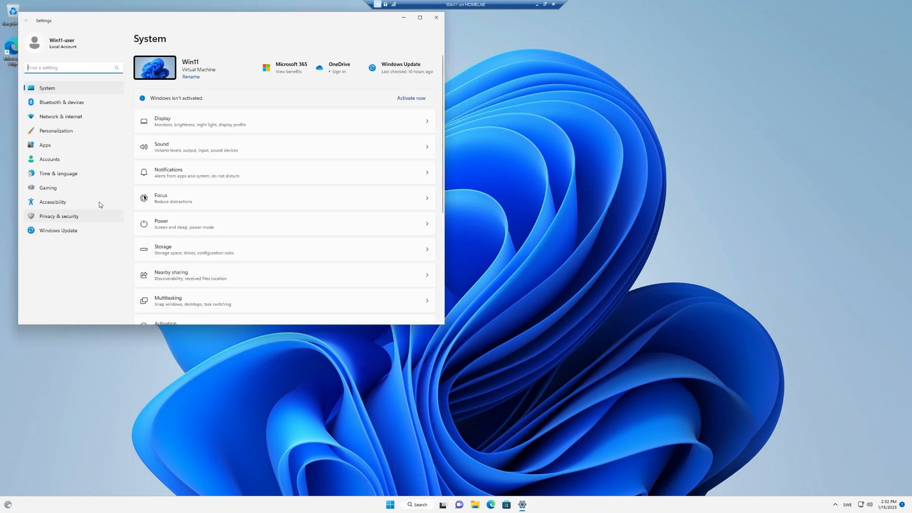
{"action": "scroll", "coordinate": [273, 250], "scroll_direction": "down", "scroll_amount": 5}
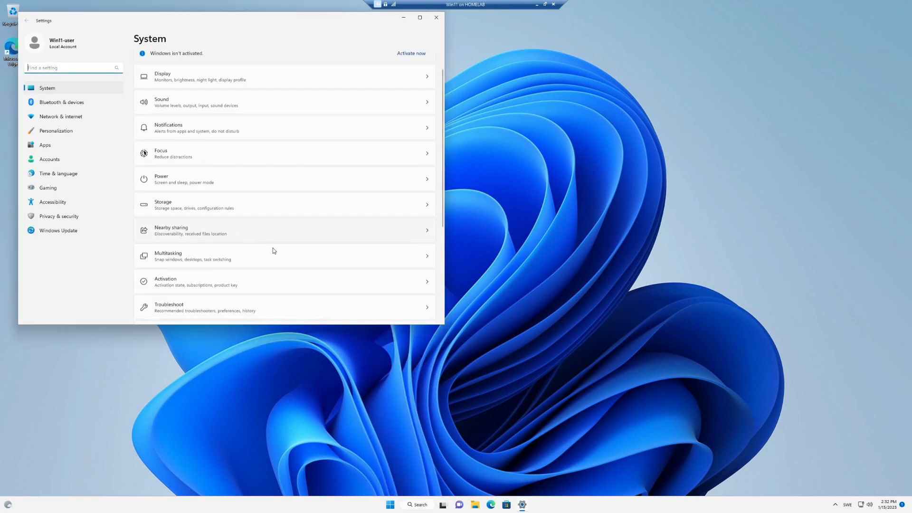
{"action": "left_click", "coordinate": [204, 303]}
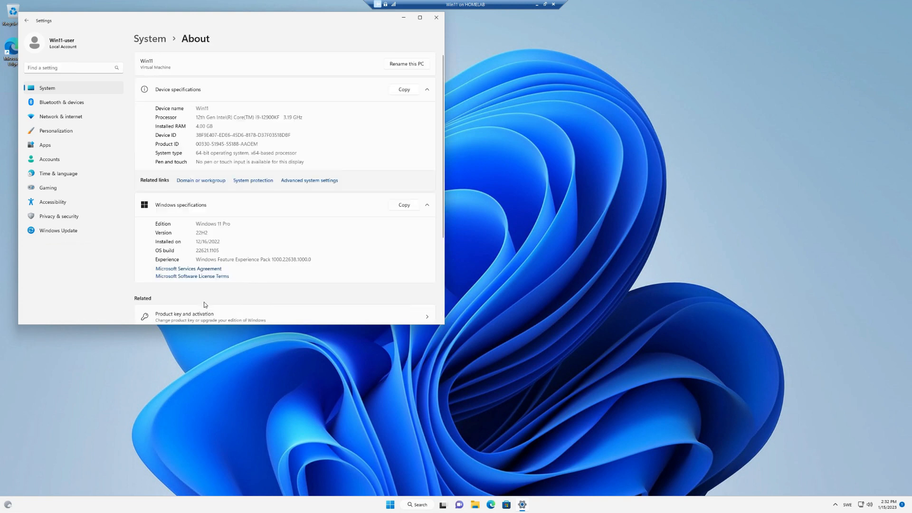
{"action": "left_click", "coordinate": [208, 185]}
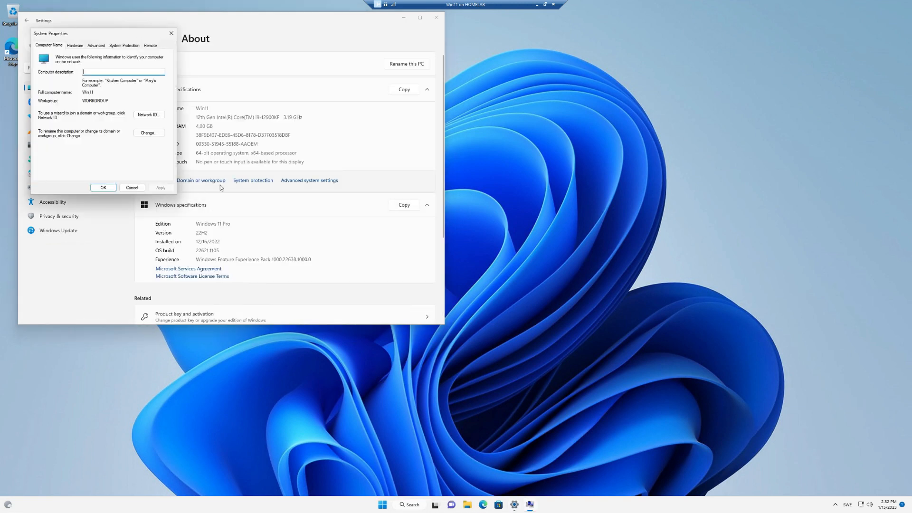
{"action": "left_click", "coordinate": [148, 134]}
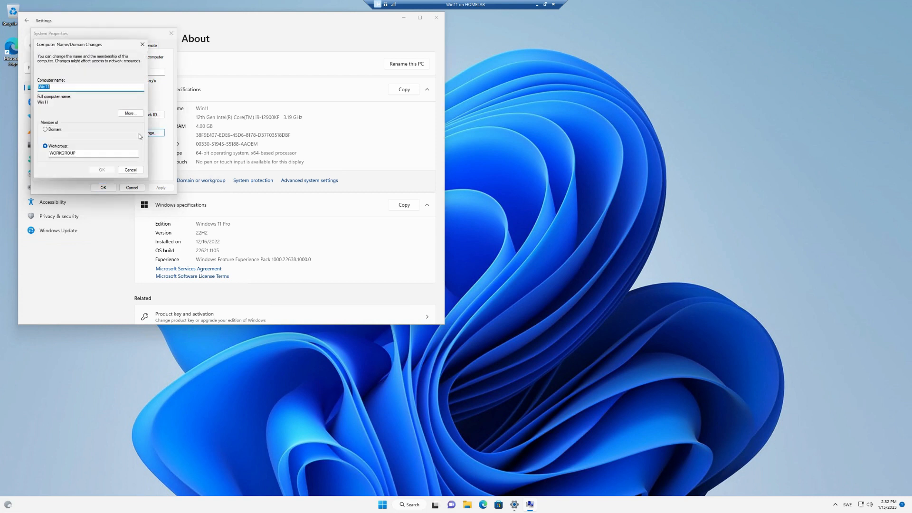
Step: Join the PC to the homelab.com domain using the domain administrator credentials
{"action": "left_click", "coordinate": [45, 129]}
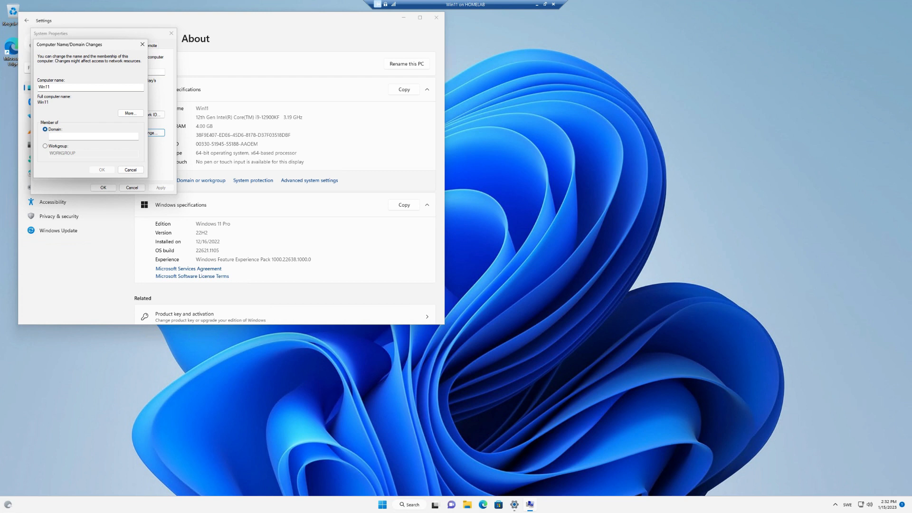
{"action": "left_click", "coordinate": [67, 136]}
{"action": "type", "text": "homelab.com"}
{"action": "key", "text": "Return"}
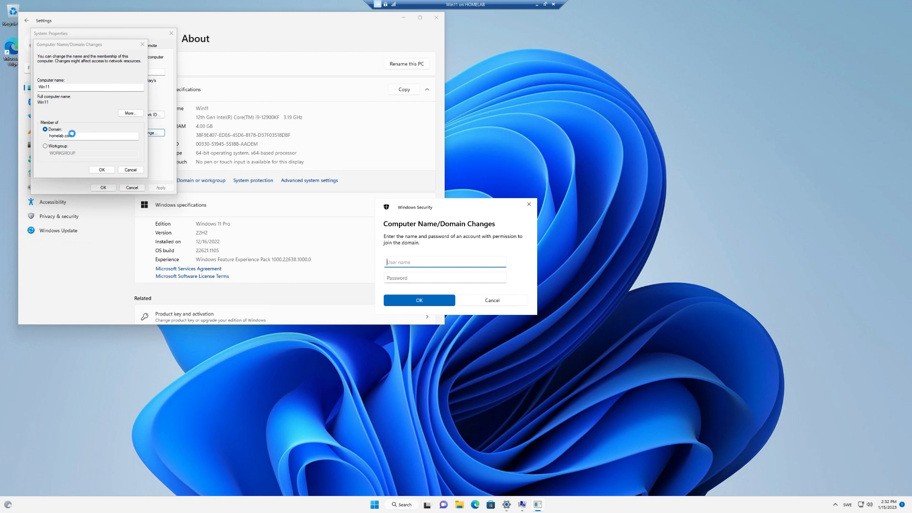
{"action": "type", "text": "administrator"}
{"action": "key", "text": "Tab"}
{"action": "type", "text": "Password1"}
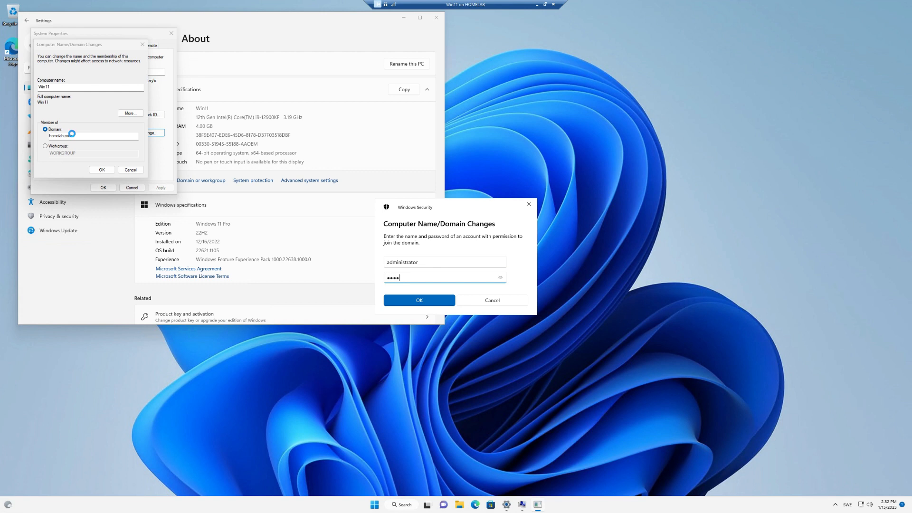
{"action": "type", "text": "23"}
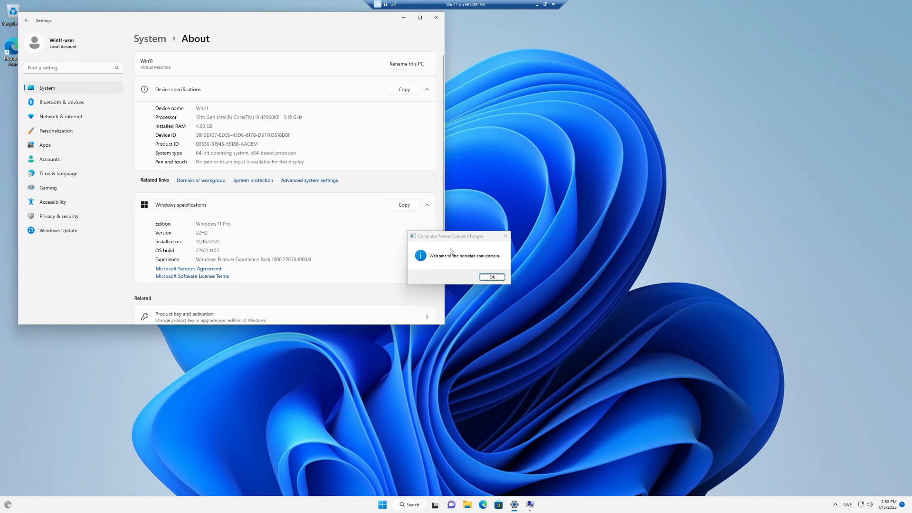
Step: Acknowledge the domain welcome and restart notices, then restart the VM now
{"action": "left_click", "coordinate": [495, 278]}
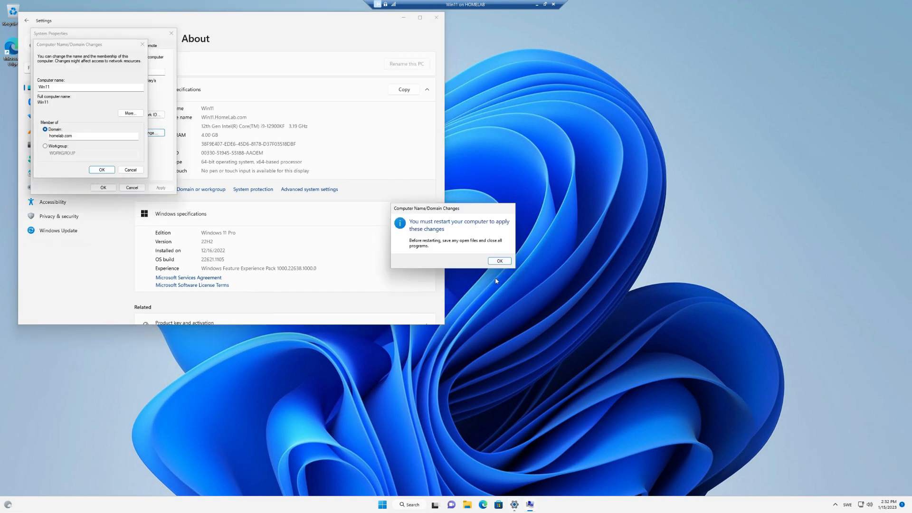
{"action": "left_click", "coordinate": [499, 261]}
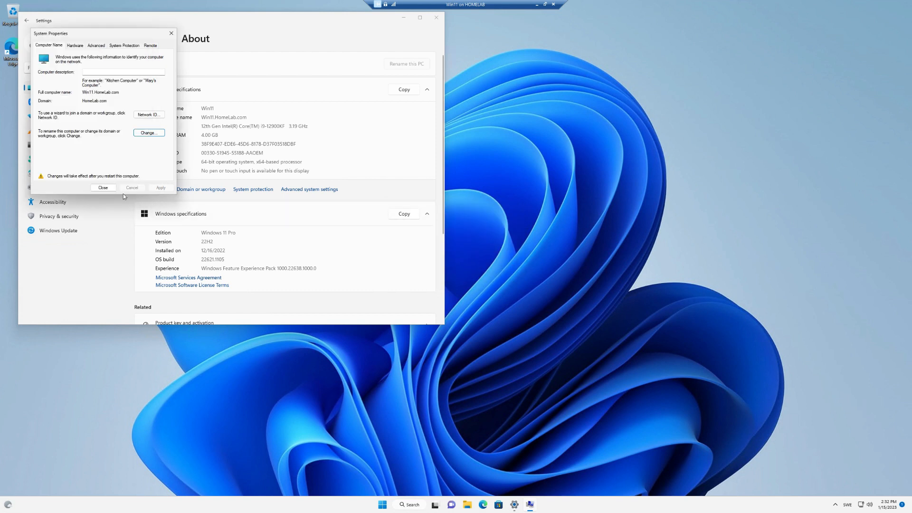
{"action": "left_click", "coordinate": [103, 188]}
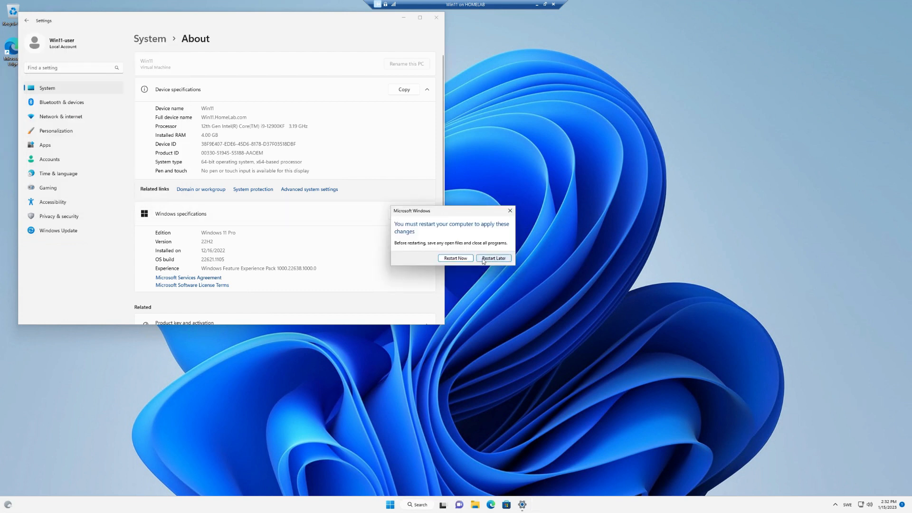
{"action": "left_click", "coordinate": [461, 259]}
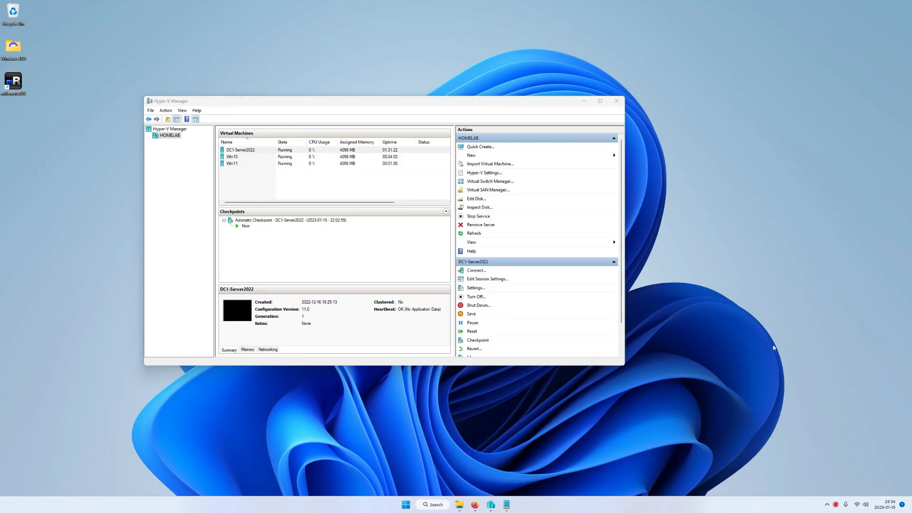
Step: Connect to DC1-Server2022 full screen and sign in as the domain administrator
{"action": "right_click", "coordinate": [243, 153]}
{"action": "left_click", "coordinate": [247, 156]}
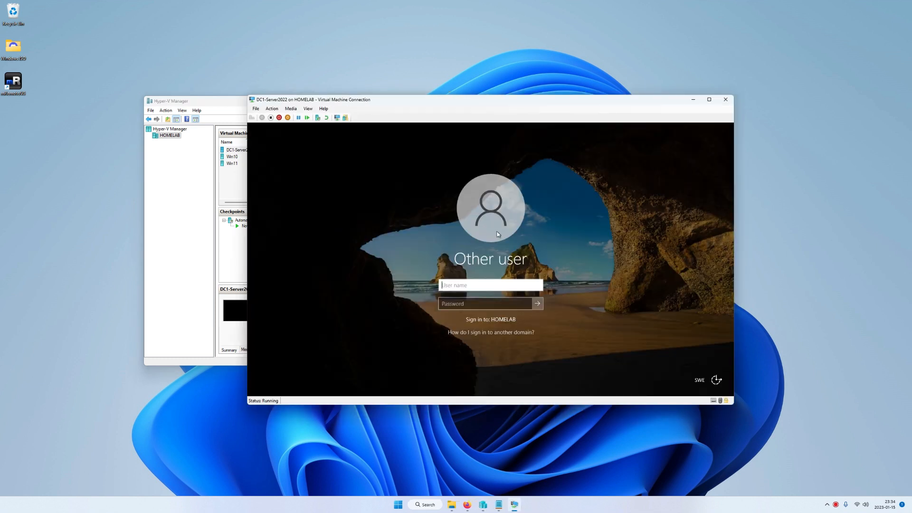
{"action": "left_click", "coordinate": [711, 100]}
{"action": "type", "text": "adm"}
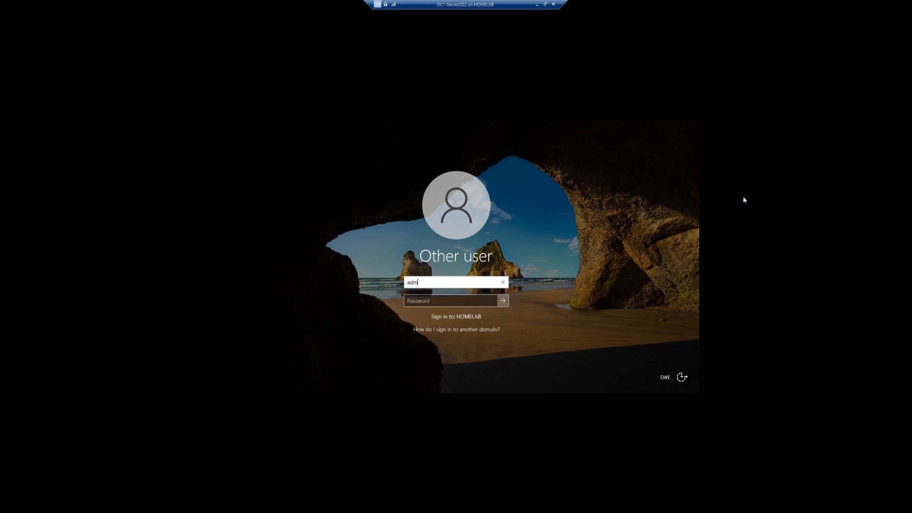
{"action": "type", "text": "inistrator"}
{"action": "key", "text": "Tab"}
{"action": "type", "text": "*********"}
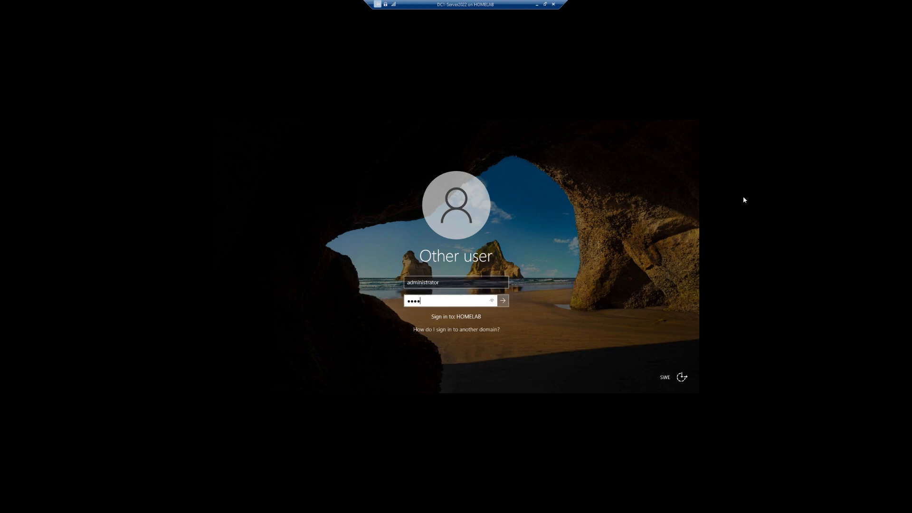
{"action": "key", "text": "Return"}
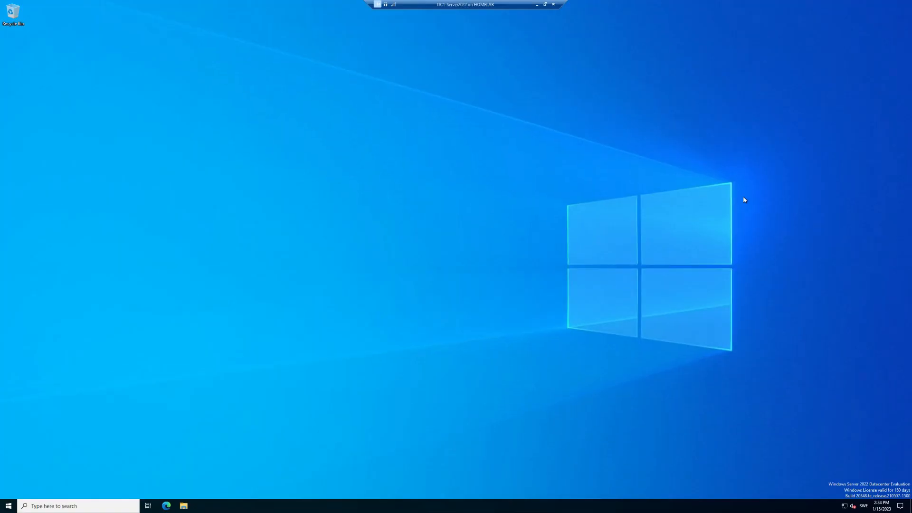
Step: Launch Server Manager via search and open Active Directory Users and Computers from Tools
{"action": "left_click", "coordinate": [92, 505]}
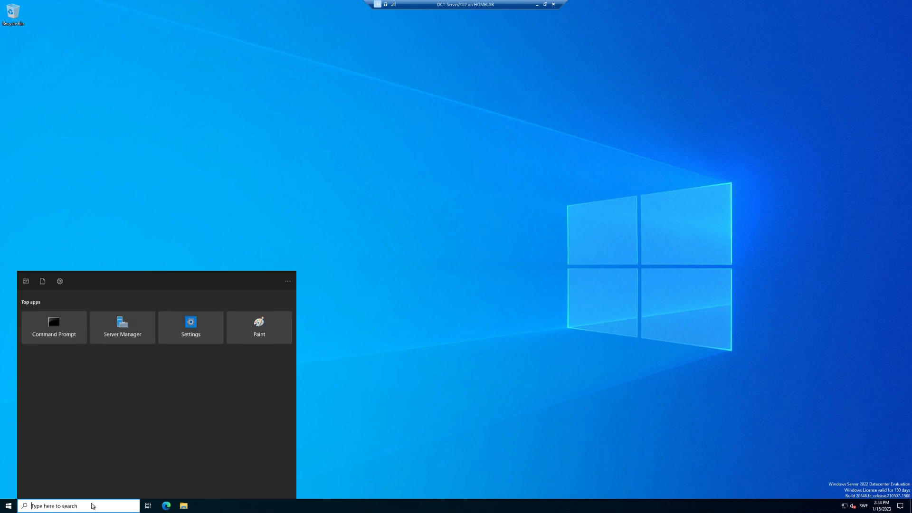
{"action": "type", "text": "server"}
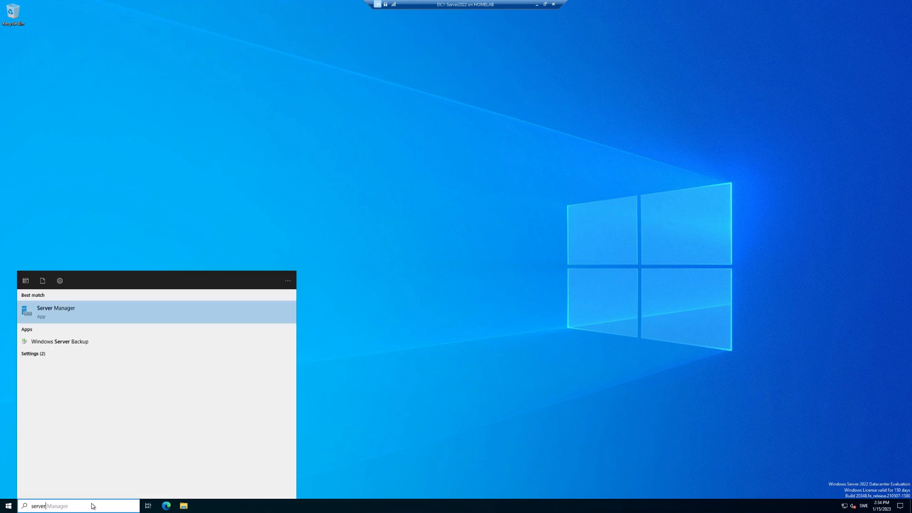
{"action": "key", "text": "Return"}
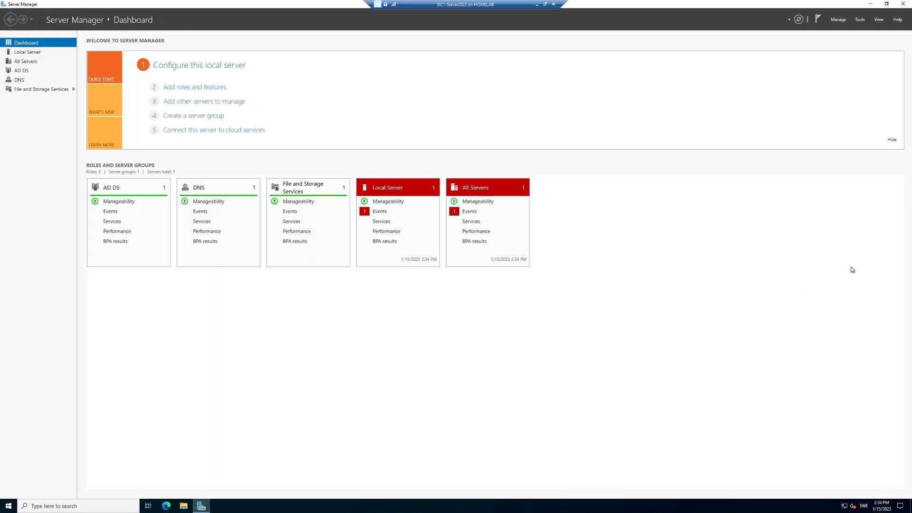
{"action": "left_click", "coordinate": [860, 20]}
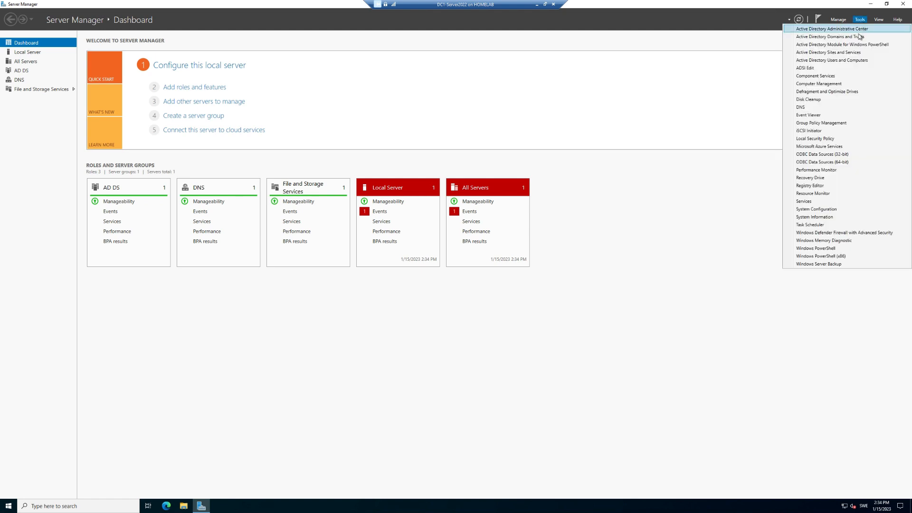
{"action": "left_click", "coordinate": [845, 61]}
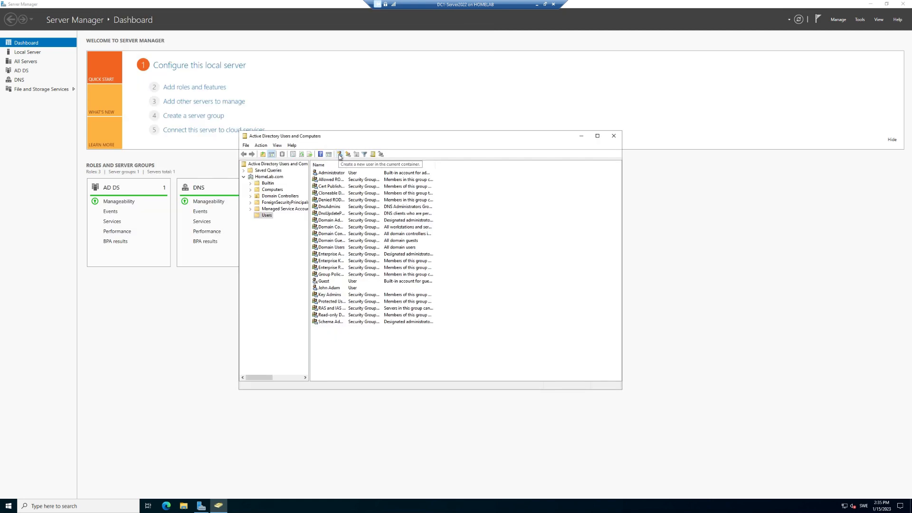
Step: Create a new user in HomeLab.com Users with name, logon name and a never-expiring password
{"action": "left_click", "coordinate": [340, 155]}
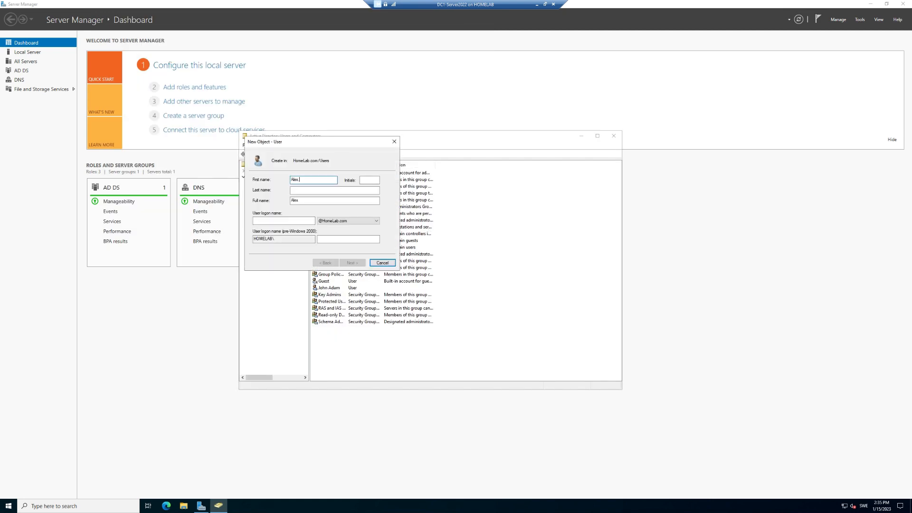
{"action": "key", "text": "Tab"}
{"action": "type", "text": "Green"}
{"action": "key", "text": "Tab"}
{"action": "type", "text": "ale"}
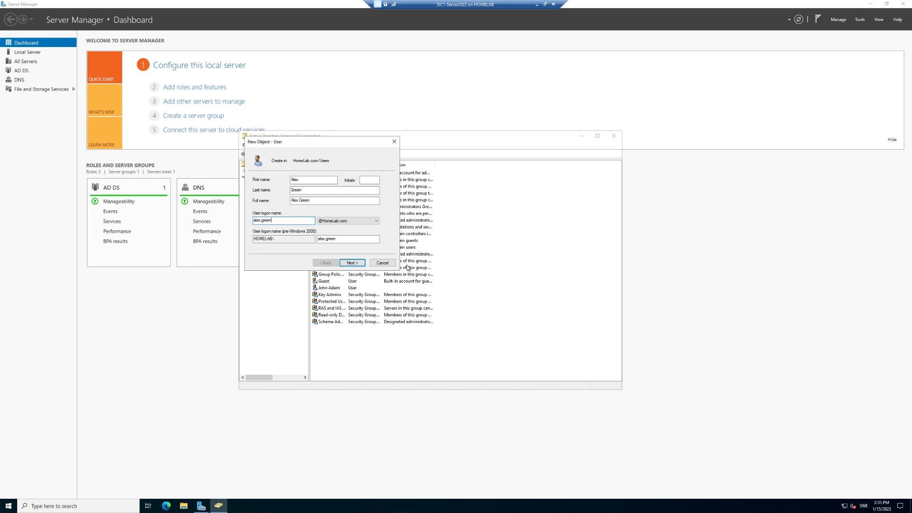
{"action": "left_click", "coordinate": [351, 264]}
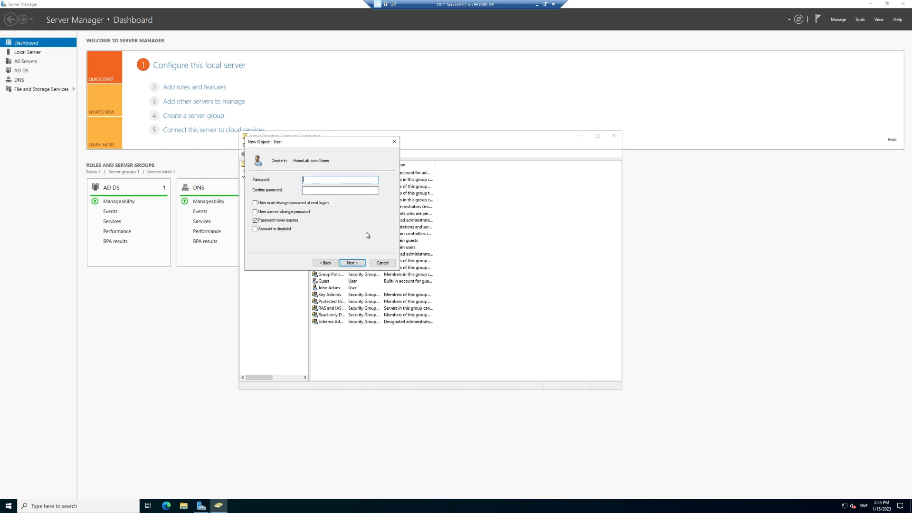
{"action": "type", "text": "••••••"}
{"action": "left_click", "coordinate": [358, 264]}
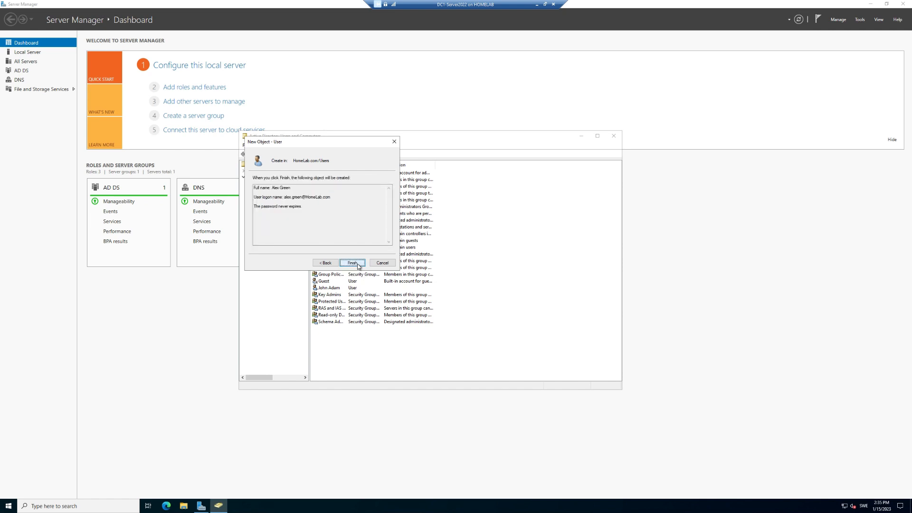
{"action": "left_click", "coordinate": [357, 264]}
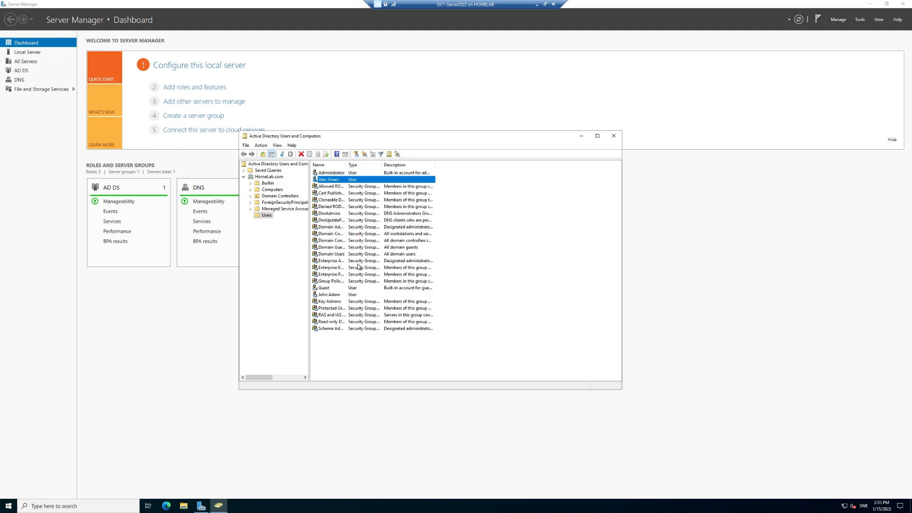
Step: Review the new user's Account tab in its properties, then close the dialog
{"action": "double_click", "coordinate": [330, 181]}
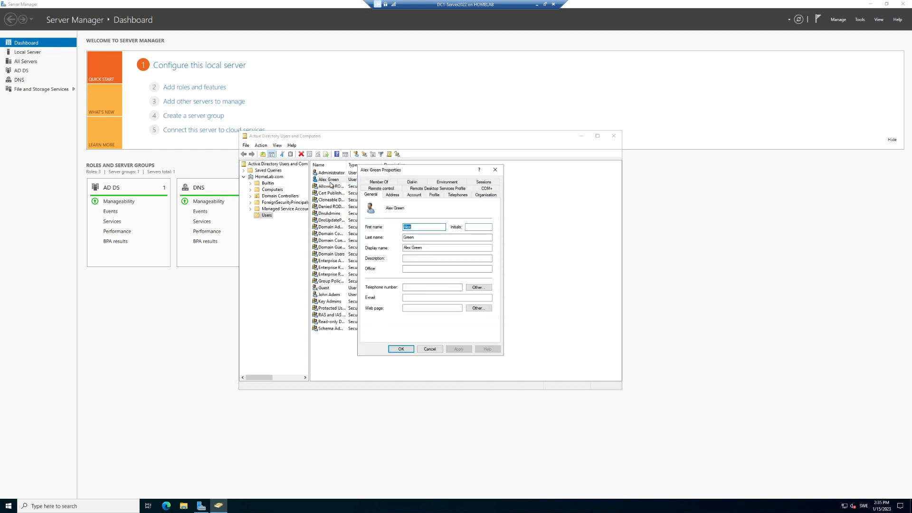
{"action": "left_click", "coordinate": [411, 196]}
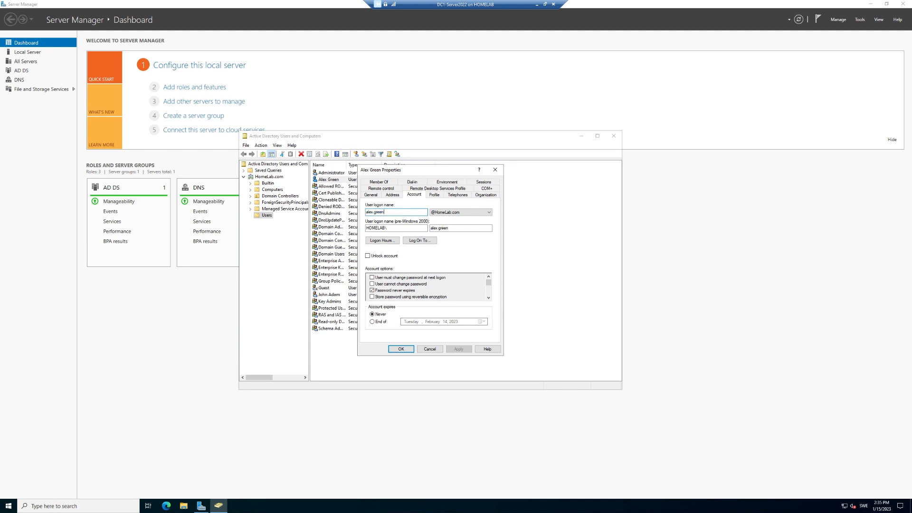
{"action": "key", "text": "Tab"}
{"action": "key", "text": "Tab"}
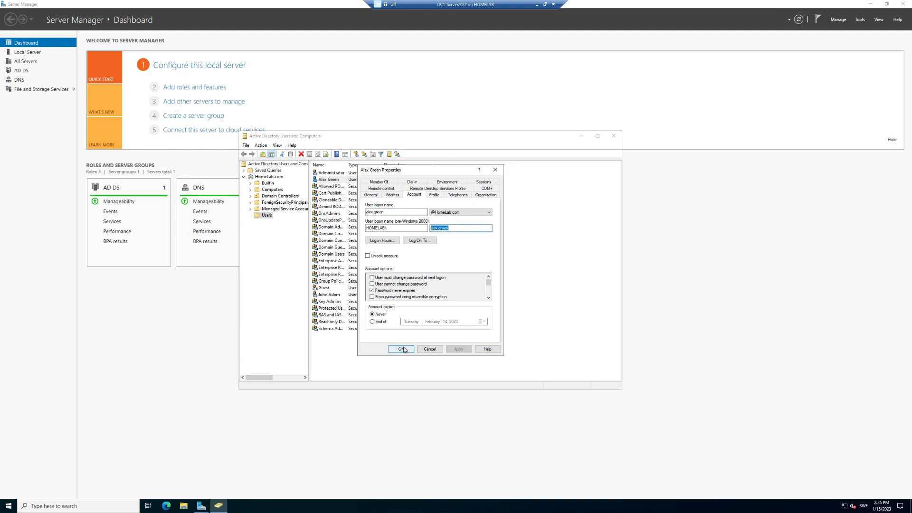
{"action": "left_click", "coordinate": [402, 349]}
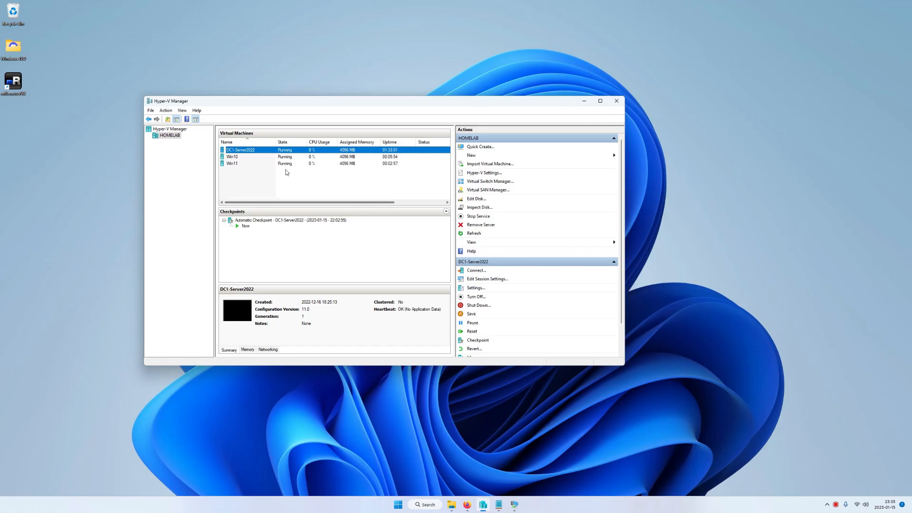
Step: Connect to Win11, attempt sign-in as the new domain user, and dismiss the Remote Desktop rights error
{"action": "right_click", "coordinate": [231, 165]}
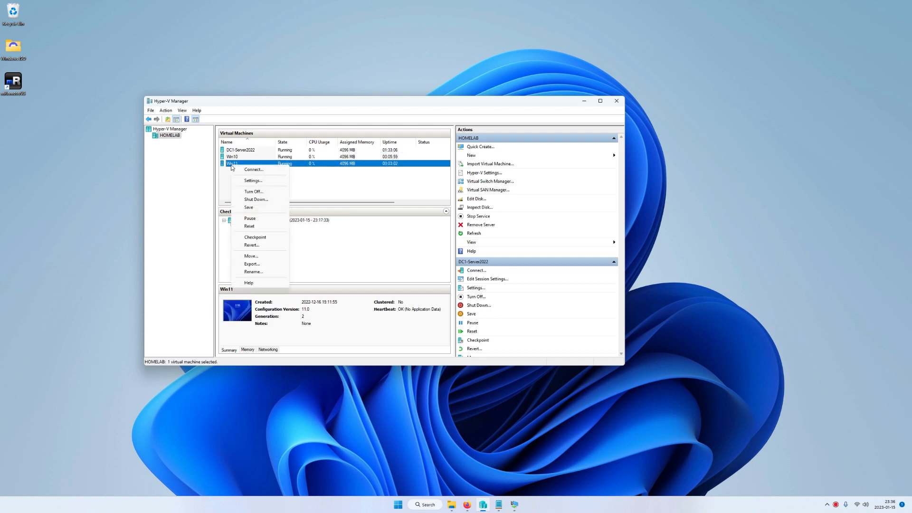
{"action": "left_click", "coordinate": [243, 169]}
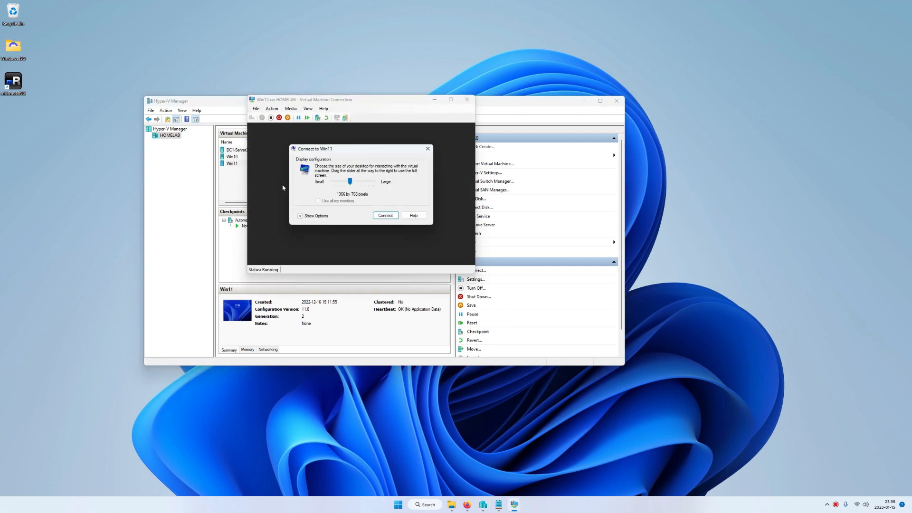
{"action": "left_click", "coordinate": [384, 215]}
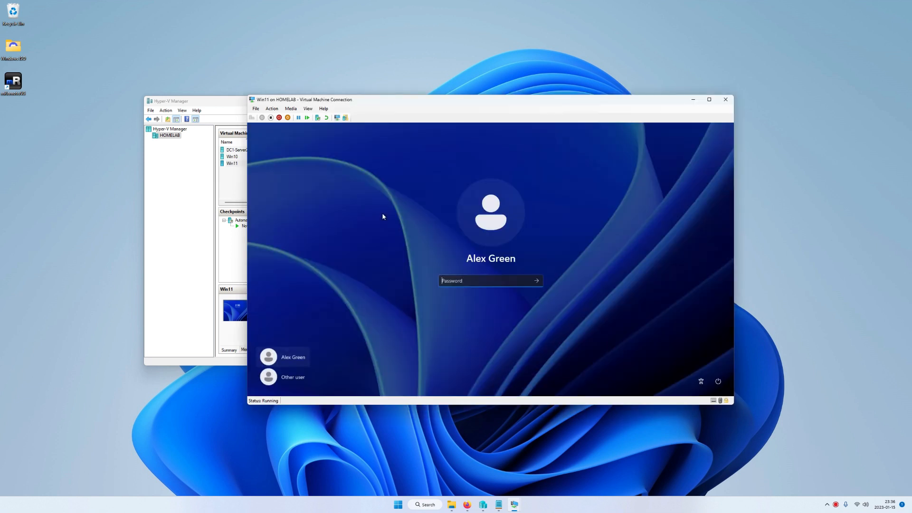
{"action": "left_click", "coordinate": [293, 377]}
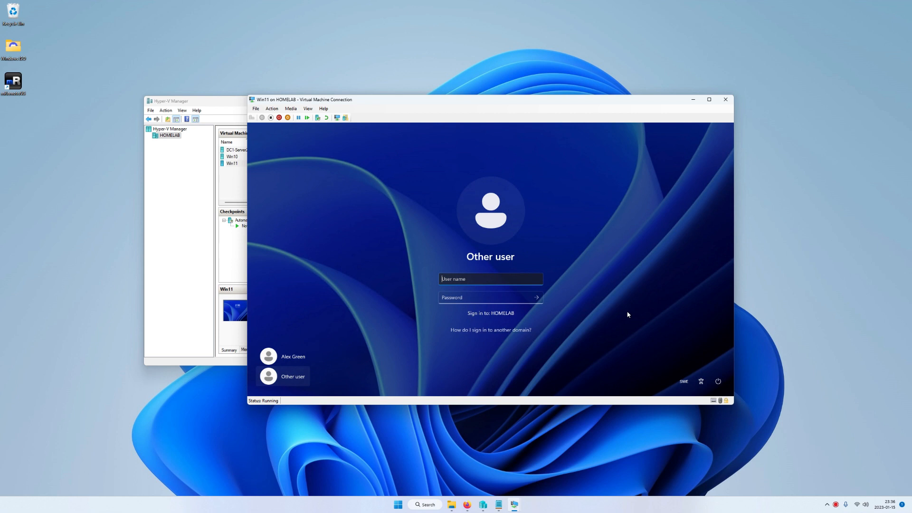
{"action": "key", "text": "Tab"}
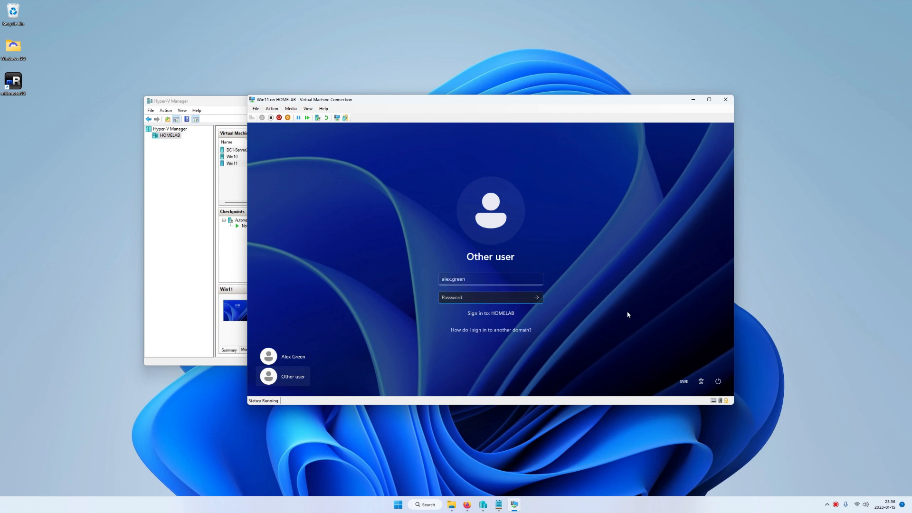
{"action": "type", "text": "•••••••••"}
{"action": "key", "text": "Return"}
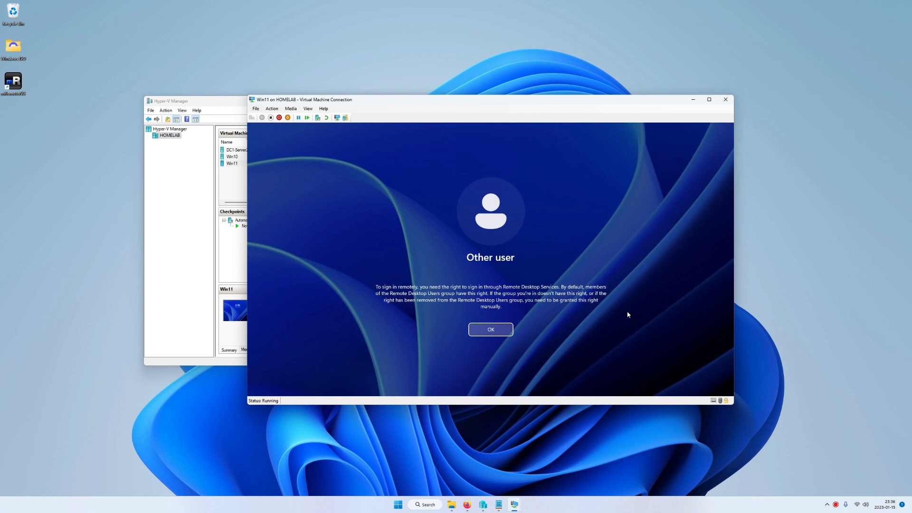
{"action": "key", "text": "Return"}
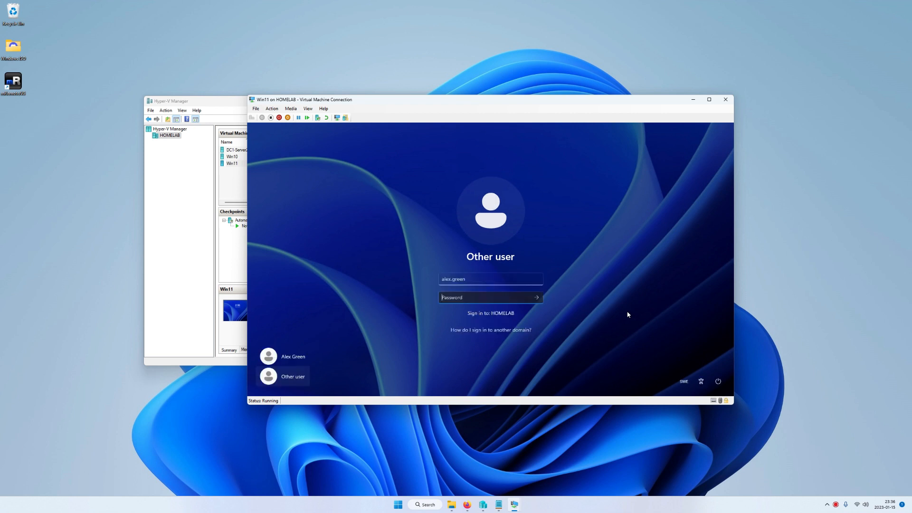
Step: Sign in to Win11 with the local account .\win-11-user instead
{"action": "left_click", "coordinate": [296, 383]}
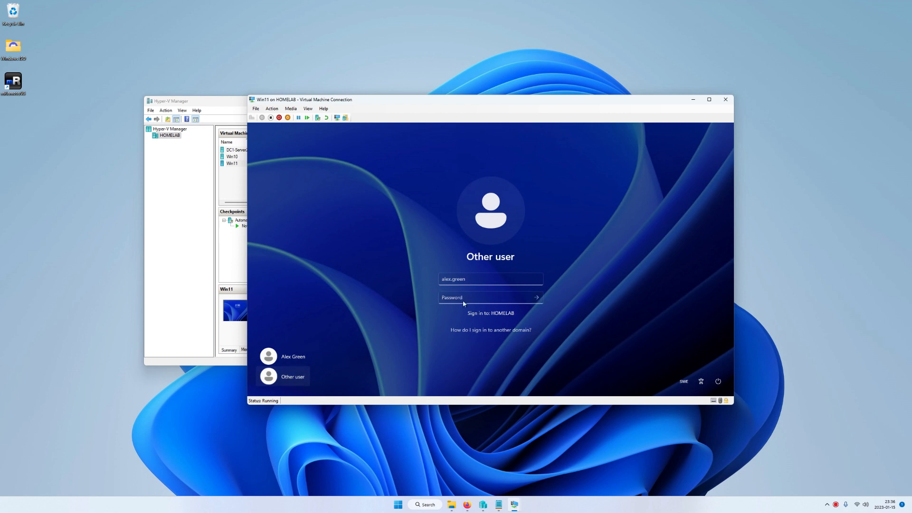
{"action": "key", "text": "BackSpace"}
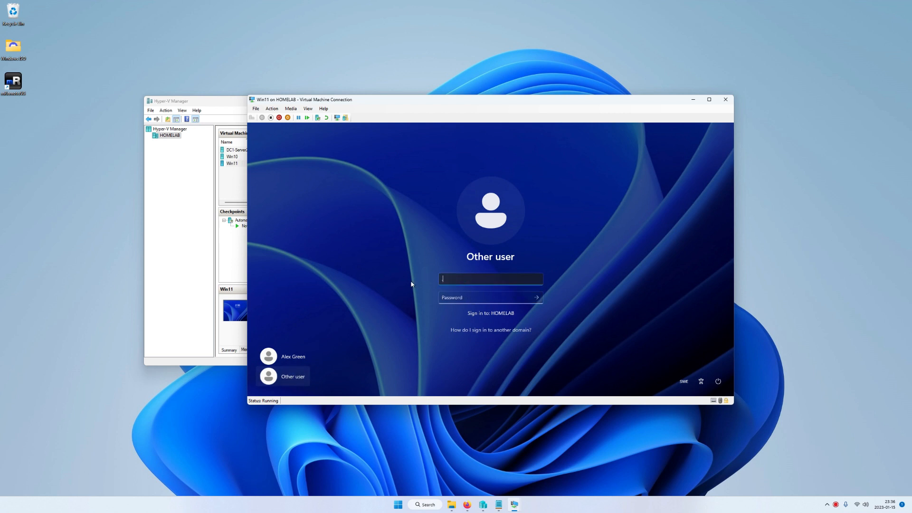
{"action": "type", "text": ".\\"}
{"action": "type", "text": "win-"}
{"action": "type", "text": "11"}
{"action": "type", "text": "-user"}
{"action": "key", "text": "Tab"}
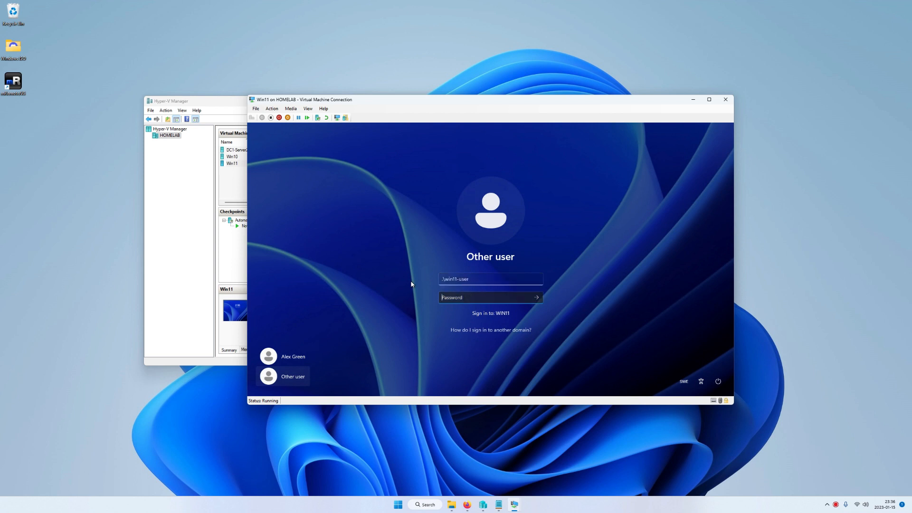
{"action": "type", "text": "p"}
{"action": "key", "text": "Return"}
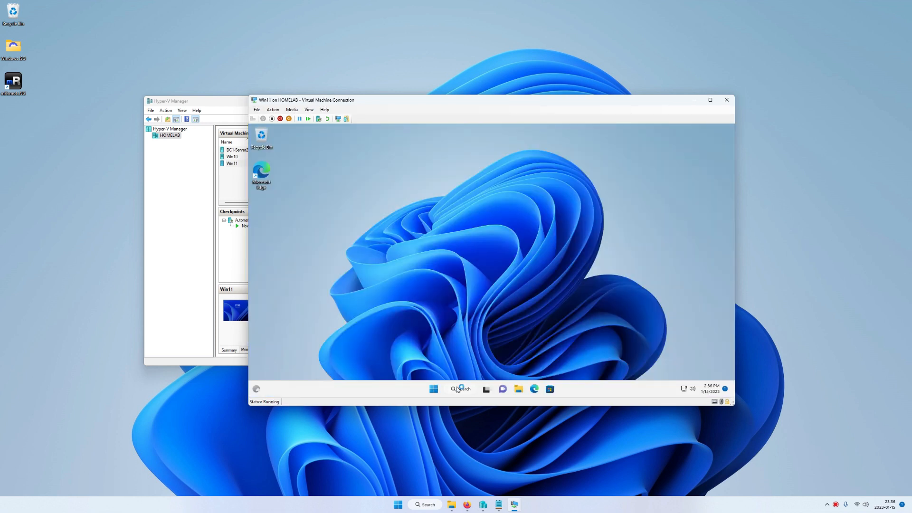
Step: Open Remote Desktop settings and its Remote Desktop users list
{"action": "left_click", "coordinate": [458, 388]}
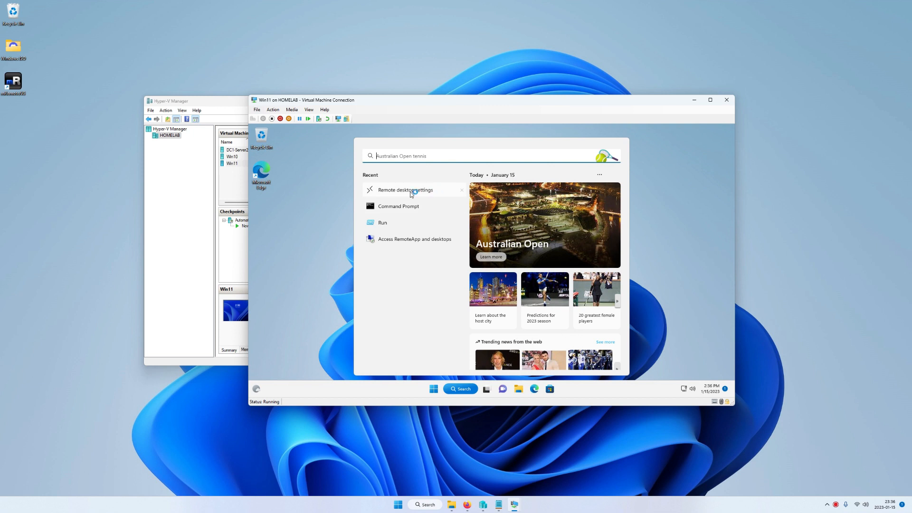
{"action": "left_click", "coordinate": [411, 191]}
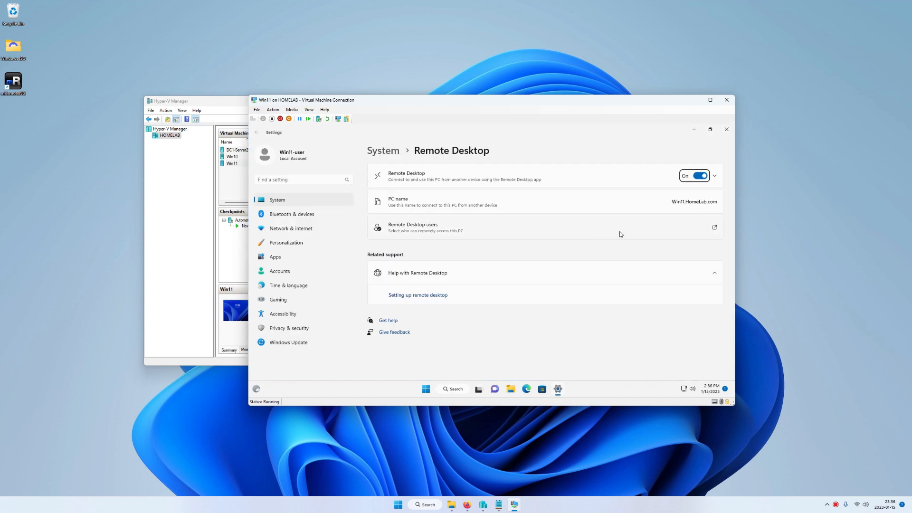
{"action": "left_click", "coordinate": [465, 234]}
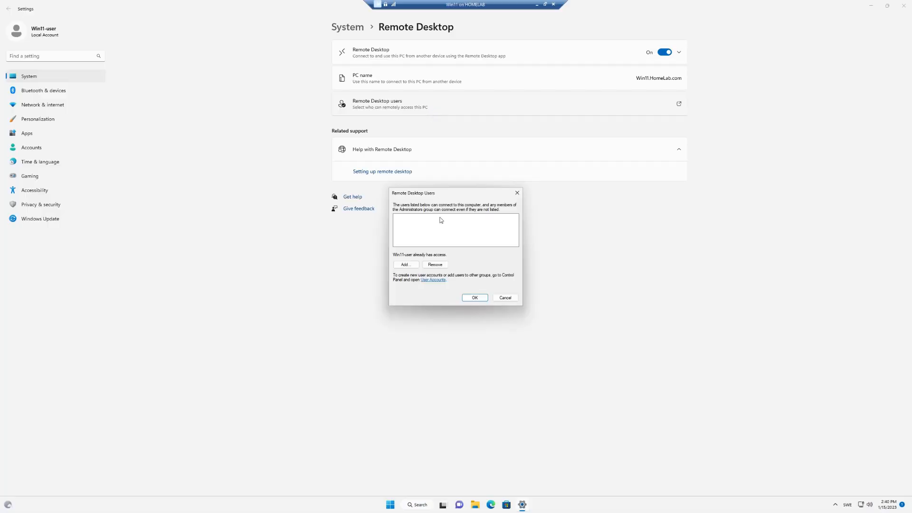
Step: Add the new domain user, resolving the name with Check Names using domain administrator credentials
{"action": "left_click", "coordinate": [406, 264]}
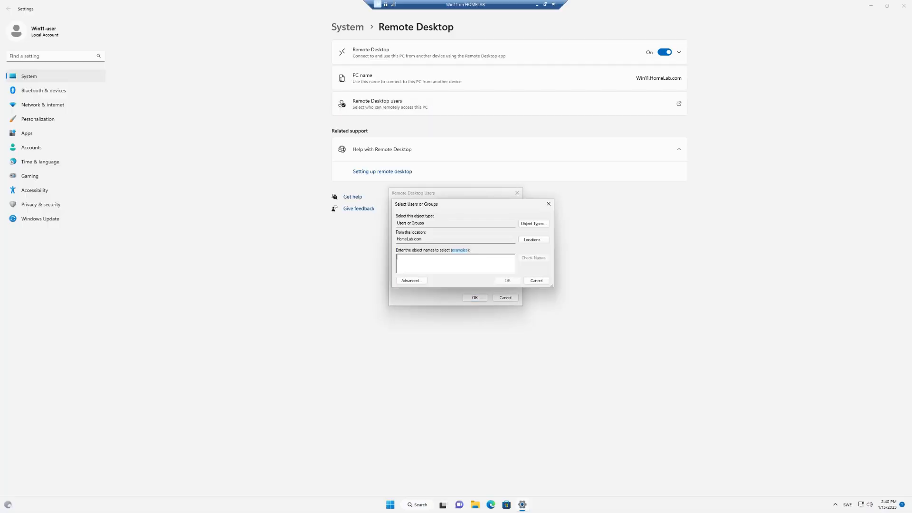
{"action": "type", "text": "alex"}
{"action": "left_click", "coordinate": [533, 258]}
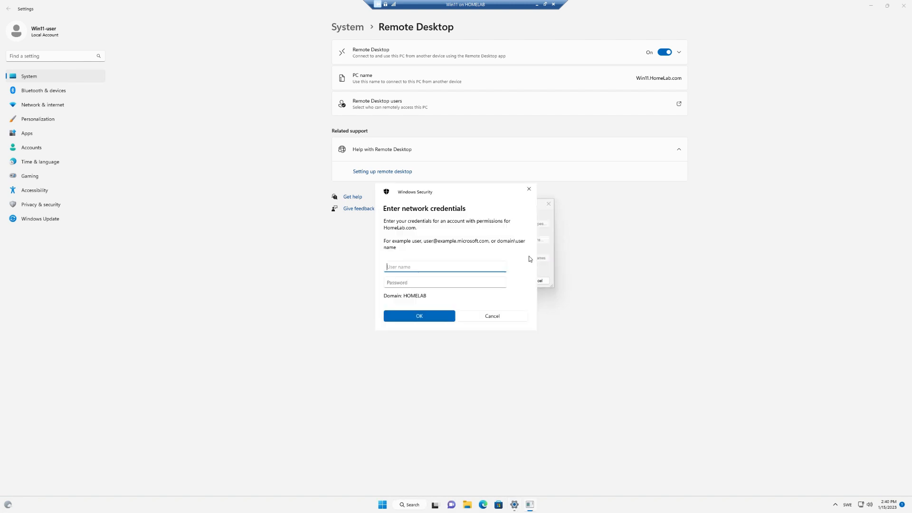
{"action": "type", "text": "administrator"}
{"action": "key", "text": "Tab"}
{"action": "type", "text": "•••••••"}
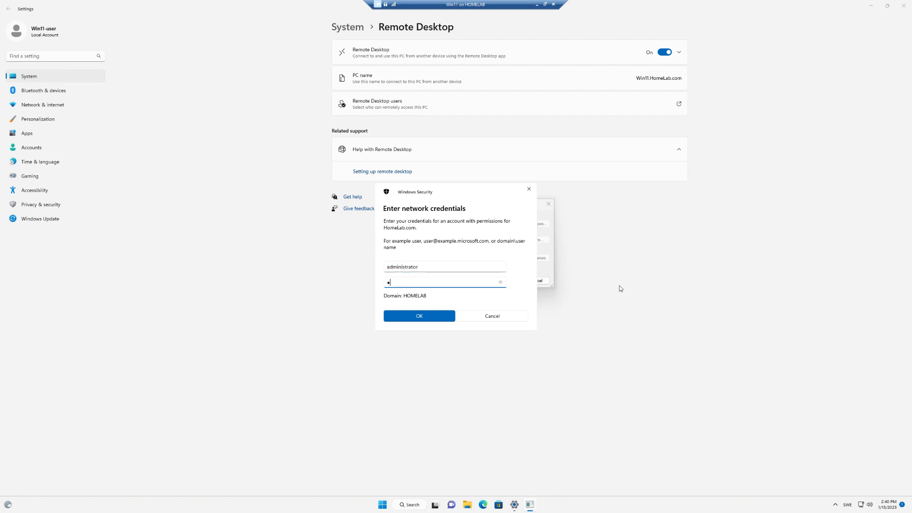
{"action": "type", "text": "••••"}
{"action": "key", "text": "Return"}
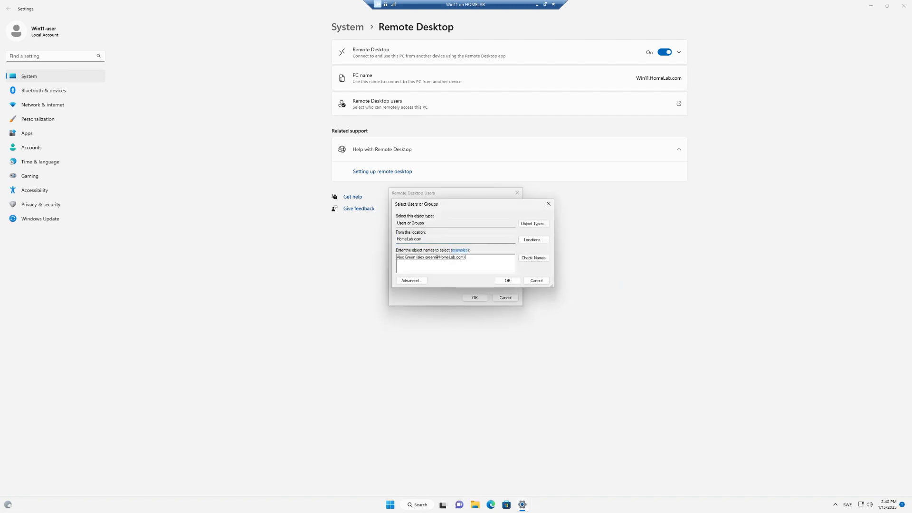
Step: Confirm the resolved user, save the Remote Desktop Users list and close Settings
{"action": "key", "text": "ctrl+a"}
{"action": "left_click", "coordinate": [508, 280]}
{"action": "left_click", "coordinate": [474, 297]}
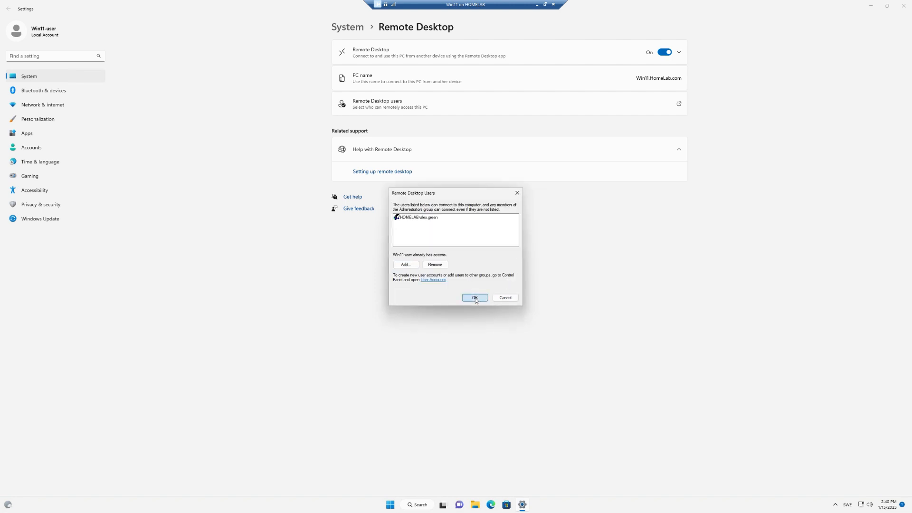
{"action": "left_click", "coordinate": [908, 6]}
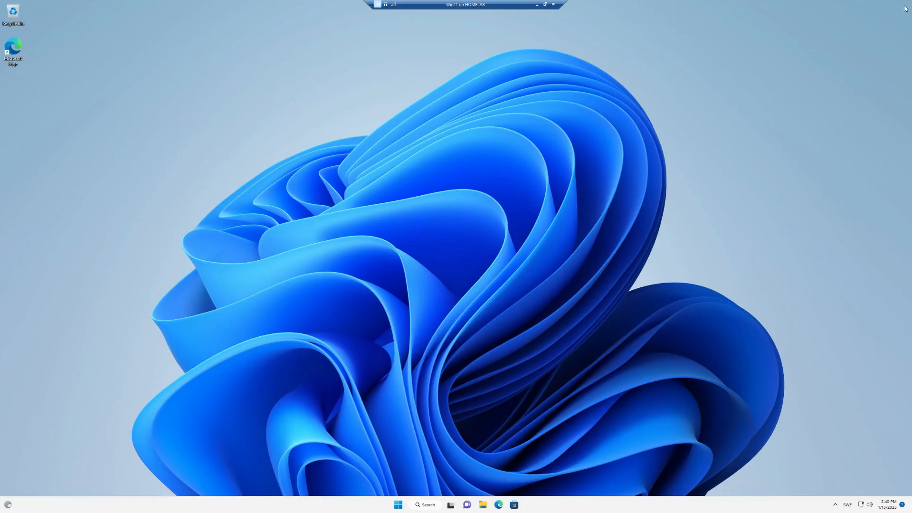
Step: Sign out of the local account from the Start menu
{"action": "left_click", "coordinate": [399, 504]}
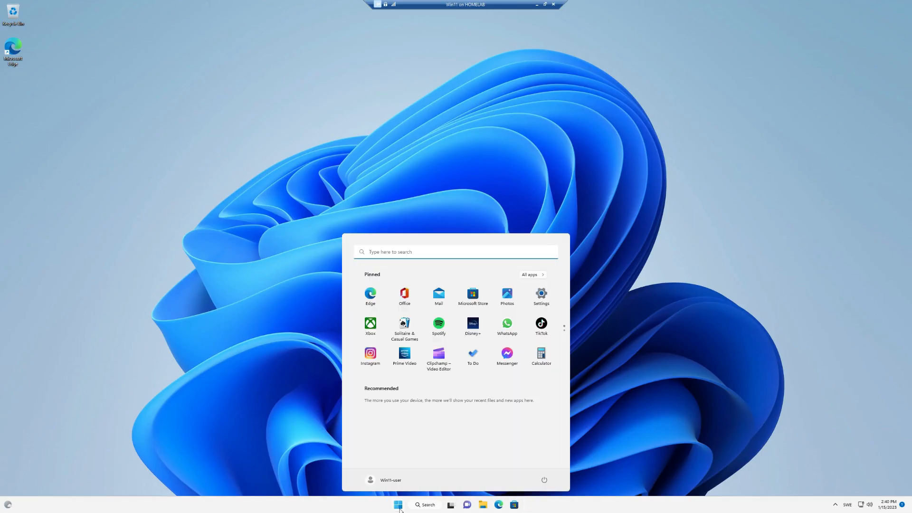
{"action": "left_click", "coordinate": [380, 480]}
{"action": "left_click", "coordinate": [379, 466]}
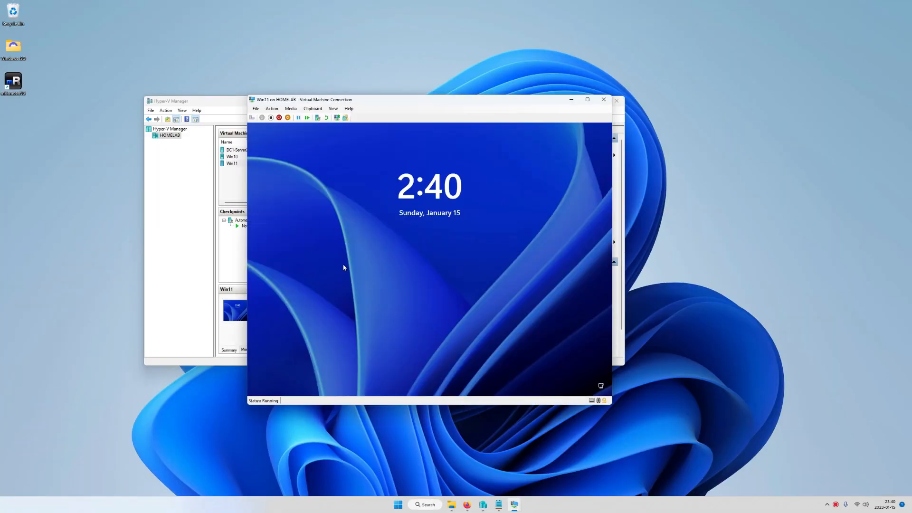
Step: Sign in to Win11 as the new domain user via Other user
{"action": "left_click", "coordinate": [375, 271]}
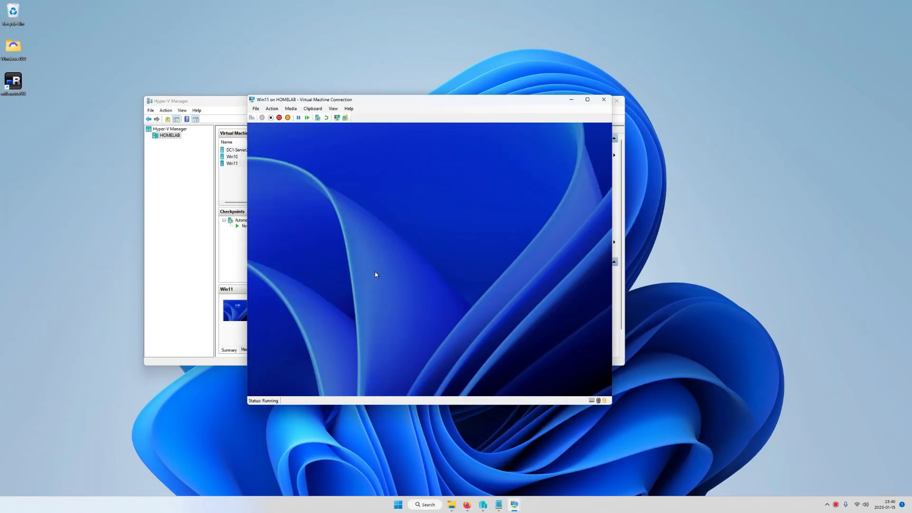
{"action": "left_click", "coordinate": [286, 380]}
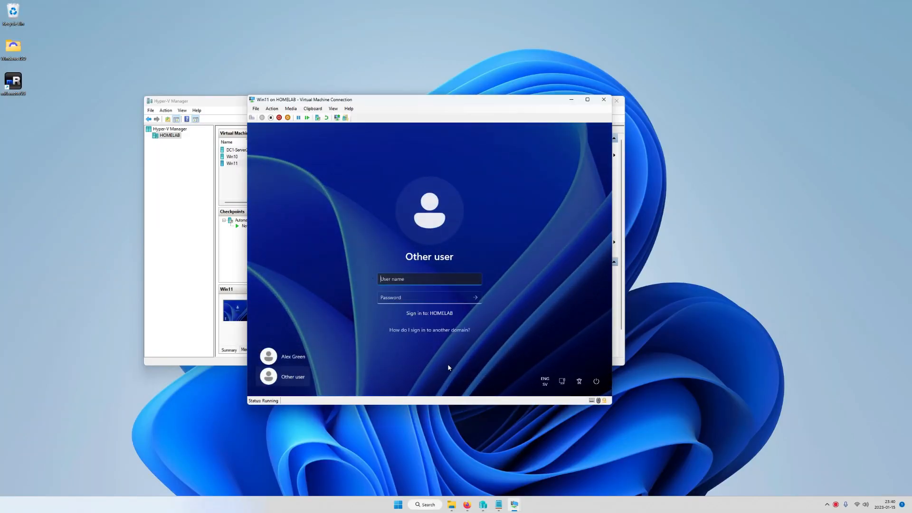
{"action": "key", "text": "Tab"}
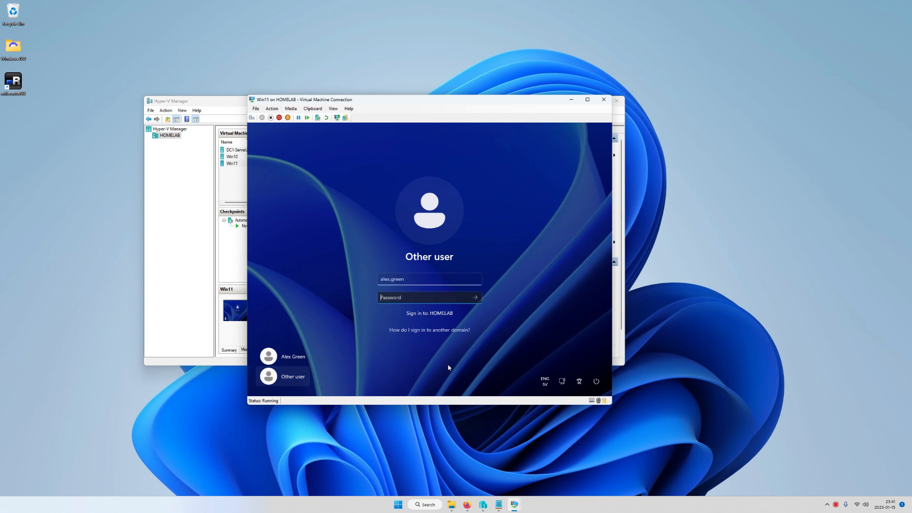
{"action": "type", "text": "*******"}
{"action": "key", "text": "Return"}
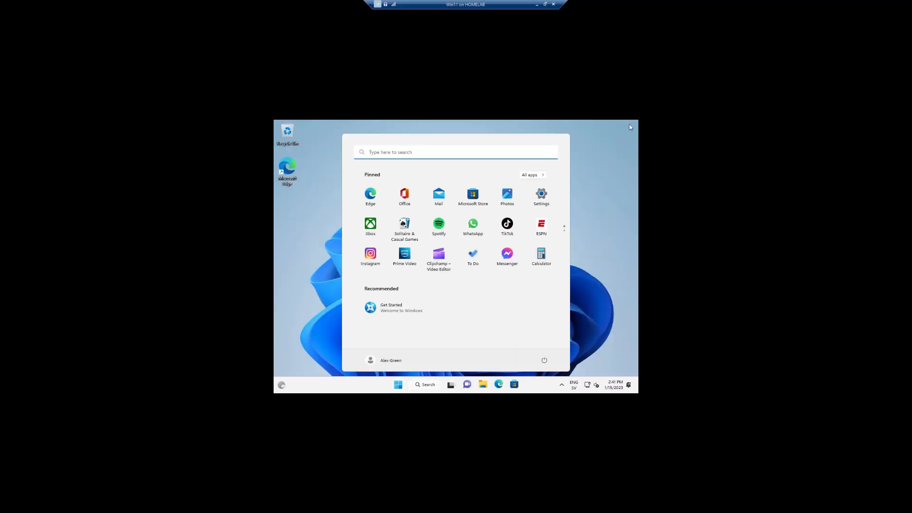
Step: Open Command Prompt in the VM and run ping 192.168.0.126
{"action": "left_click", "coordinate": [545, 4]}
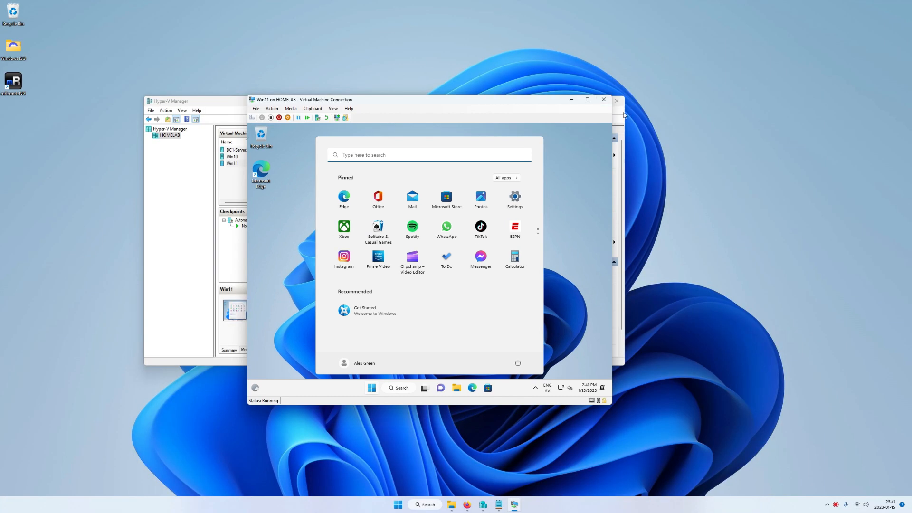
{"action": "left_click", "coordinate": [587, 99]}
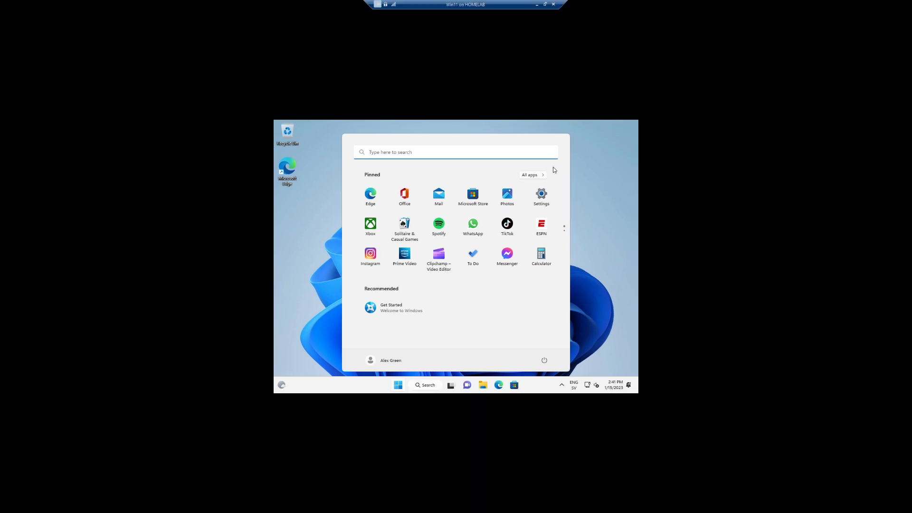
{"action": "double_click", "coordinate": [492, 3]}
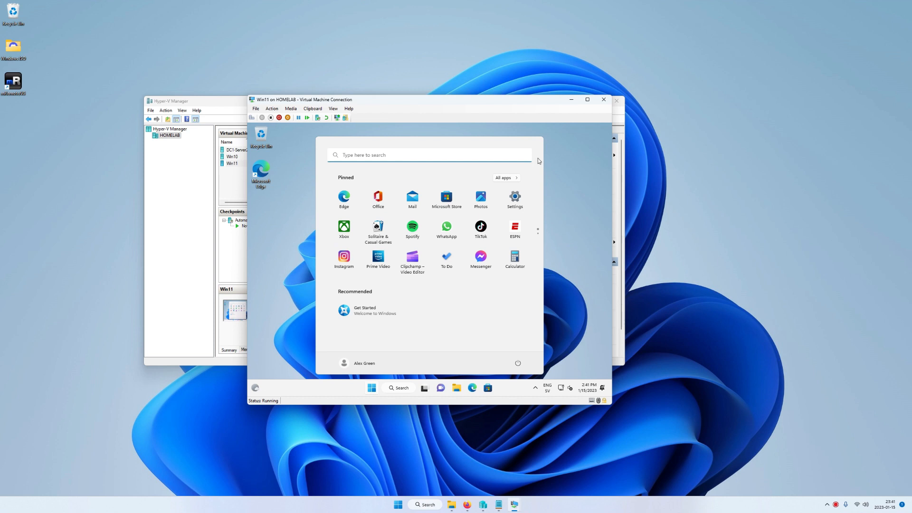
{"action": "left_click", "coordinate": [403, 389]}
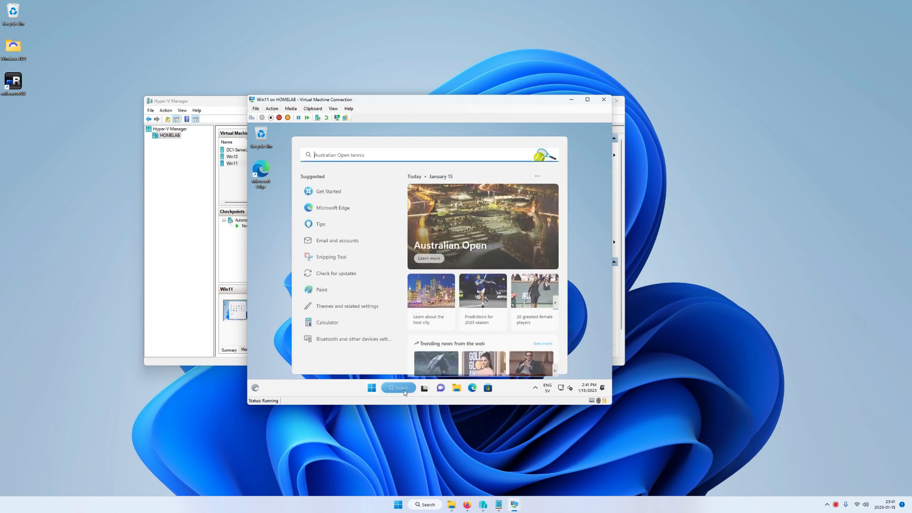
{"action": "type", "text": "cmd"}
{"action": "key", "text": "Return"}
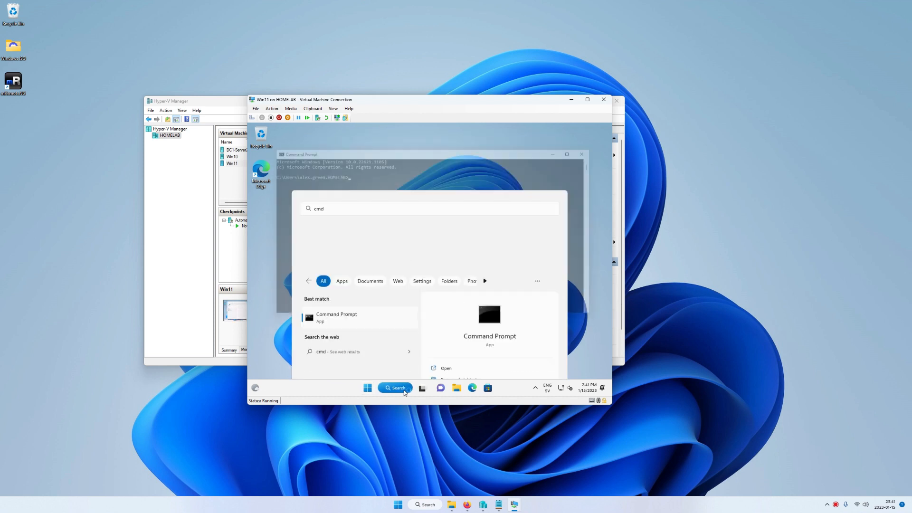
{"action": "type", "text": "ping 192"}
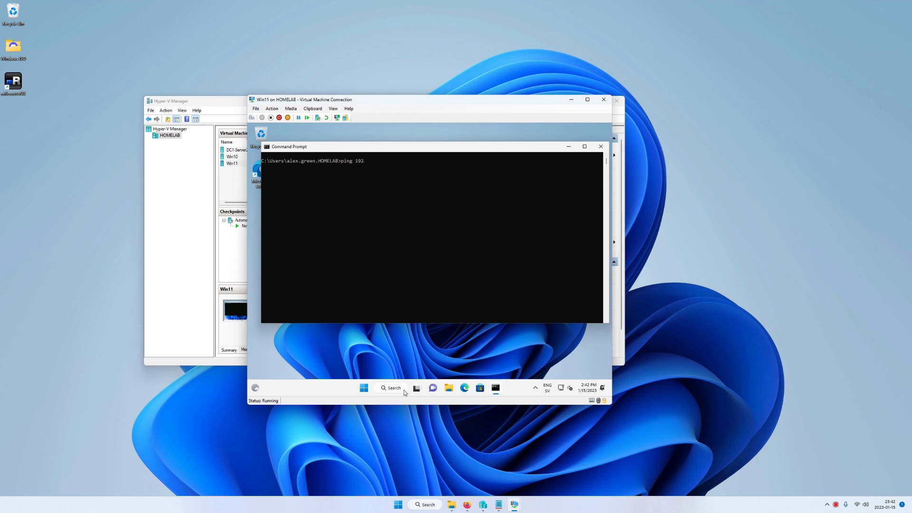
{"action": "type", "text": ".168.0.126"}
{"action": "key", "text": "Return"}
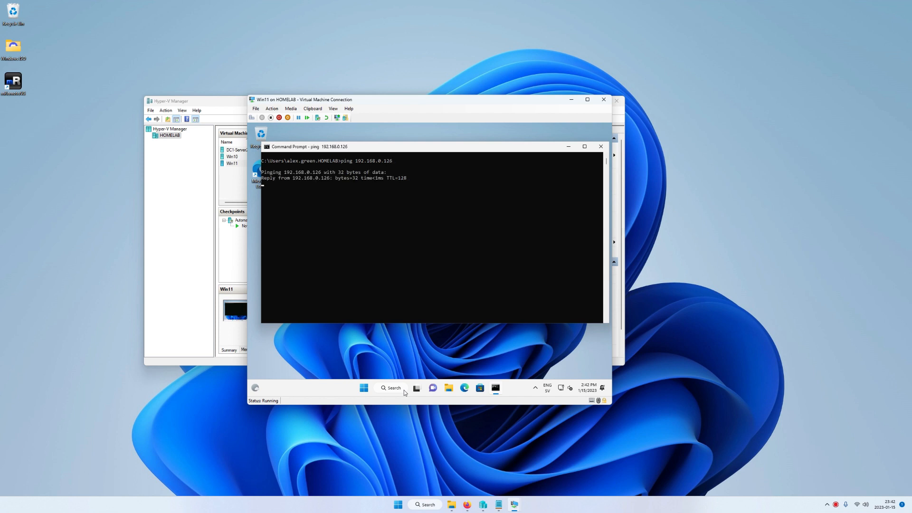